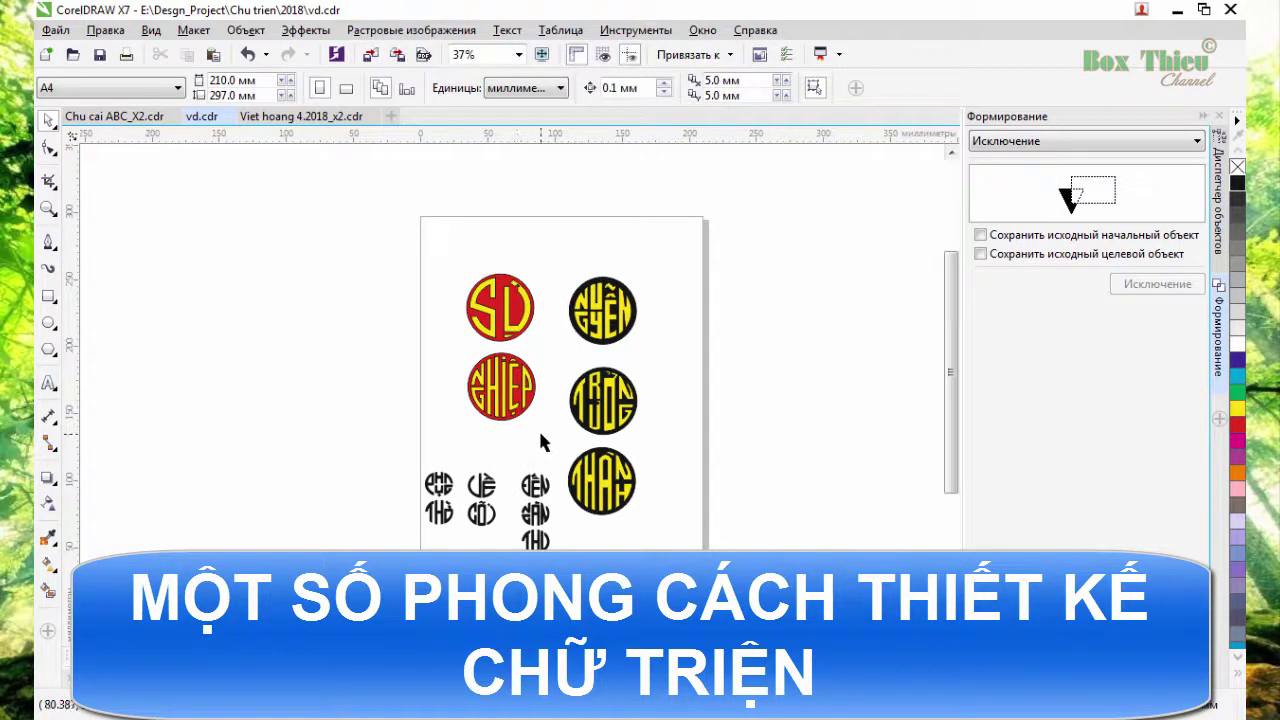
Move the lowest black-and-yellow round seal slightly down, widening the gap to the seal above it
scroll(545, 425, up, 5)
scroll(545, 425, down, 5)
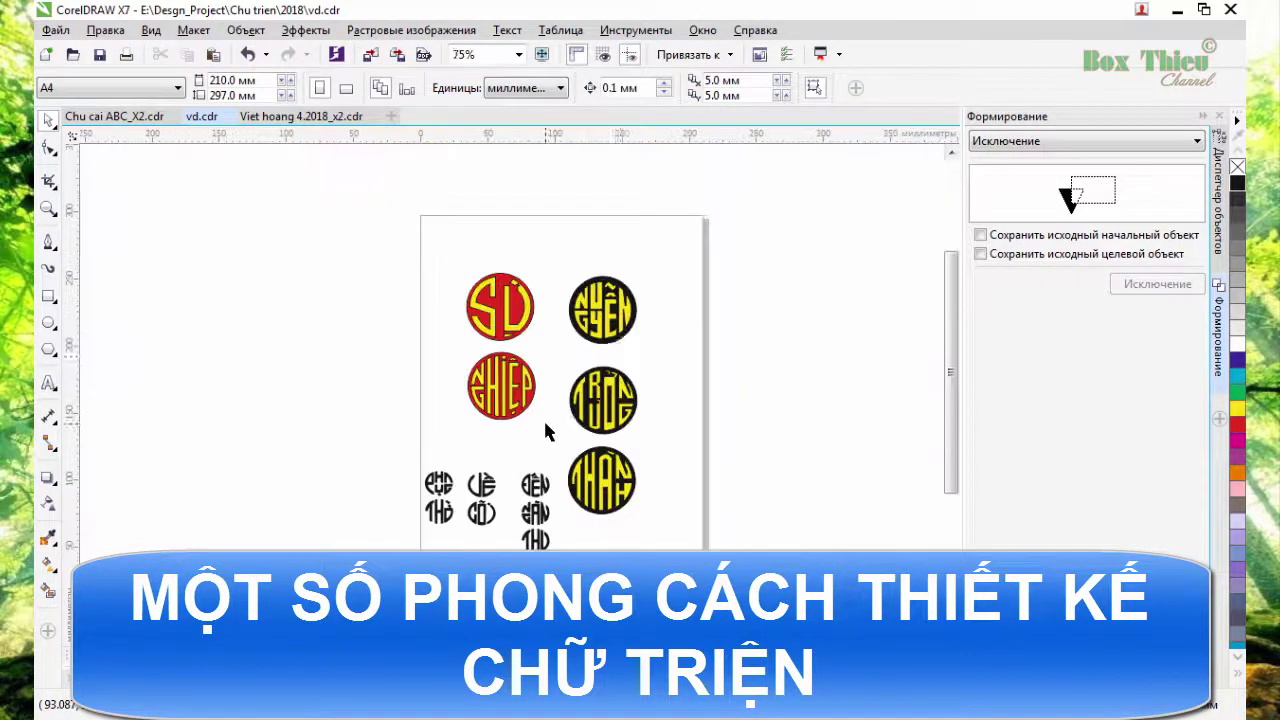
scroll(626, 328, up, 2)
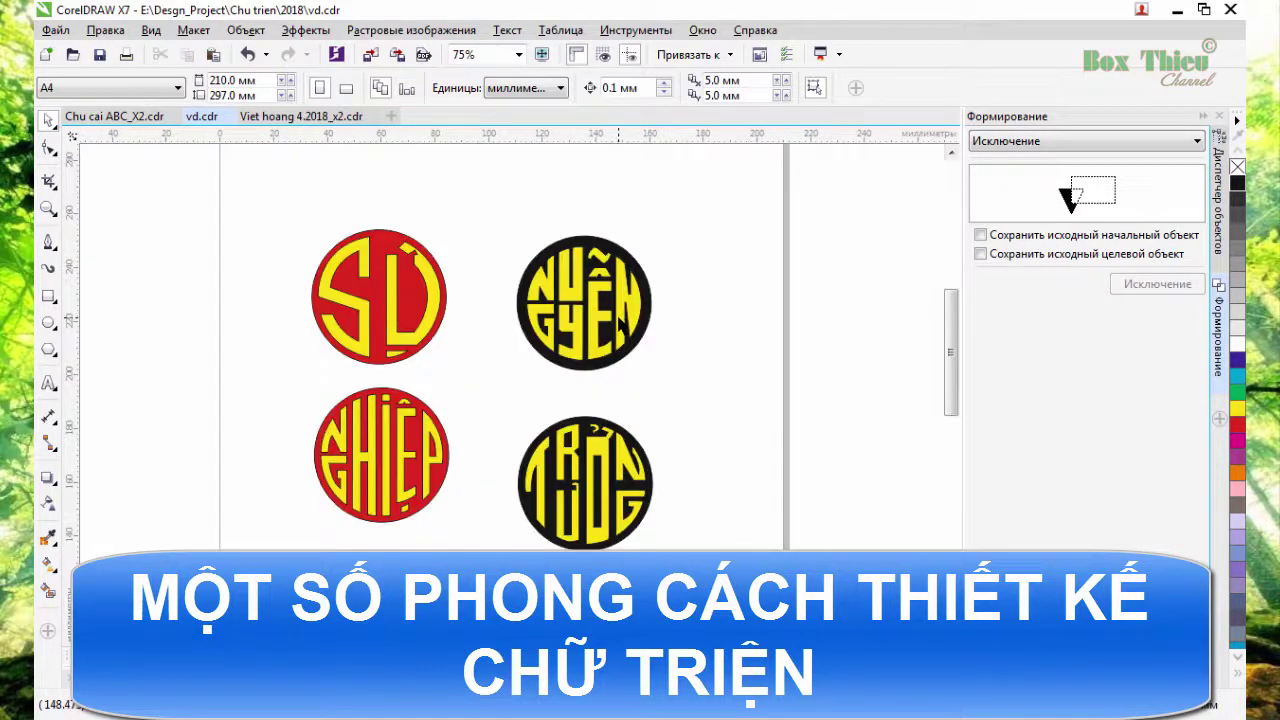
scroll(621, 323, down, 2)
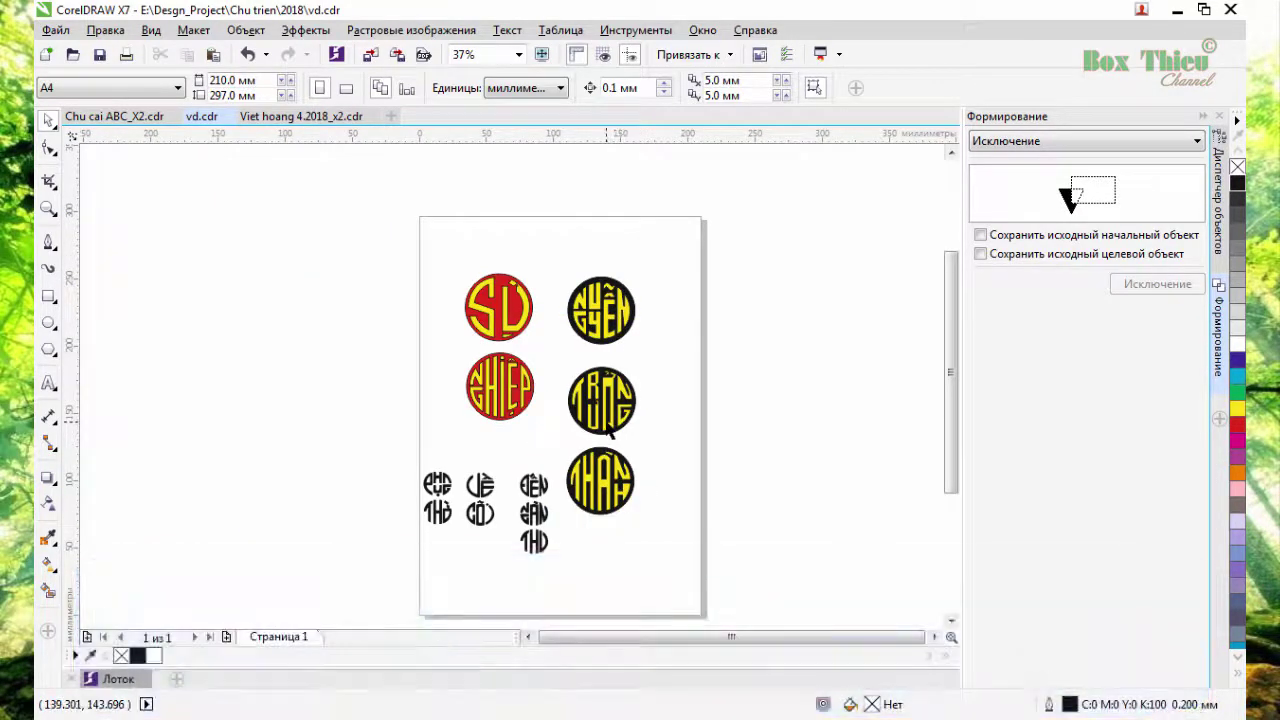
scroll(601, 483, up, 4)
scroll(380, 310, down, 2)
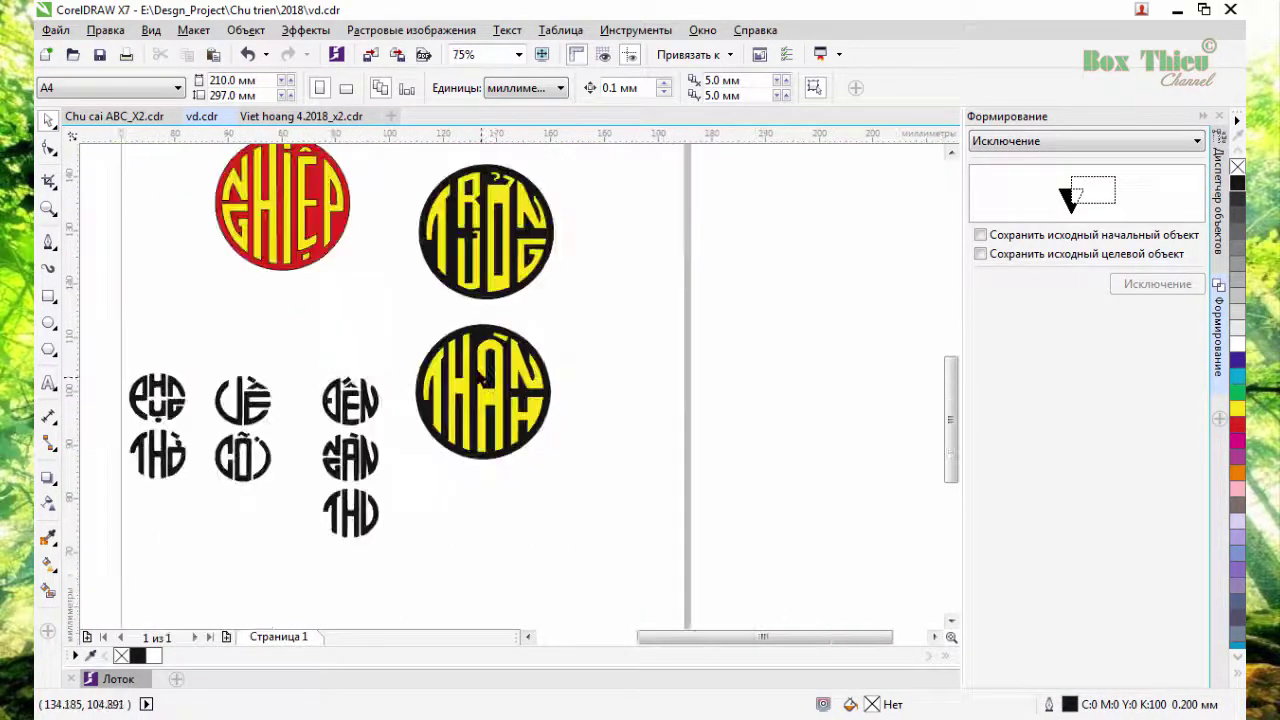
drag(397, 322, 572, 518)
drag(494, 390, 505, 420)
scroll(587, 394, down, 2)
click(587, 382)
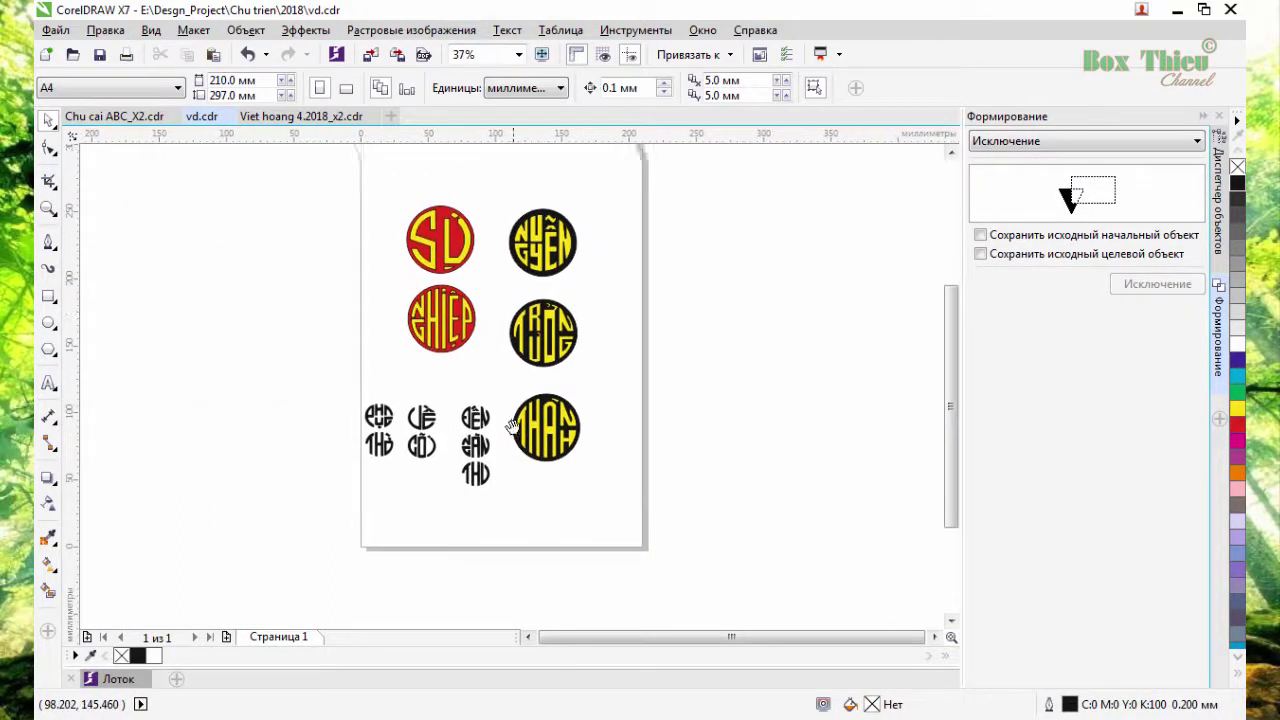
Examine the uppermost black-and-yellow seal up close, and survey the red and black sample seals on the page
scroll(505, 400, up, 1)
scroll(544, 325, up, 2)
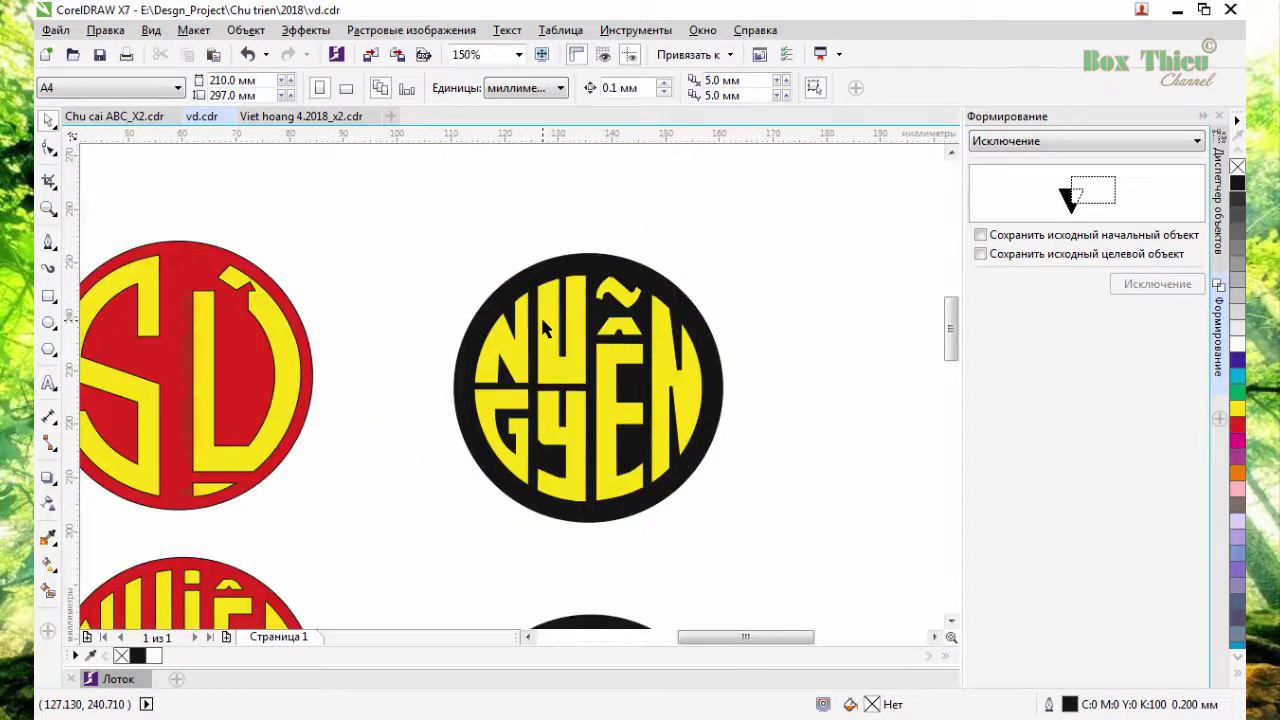
scroll(543, 366, down, 2)
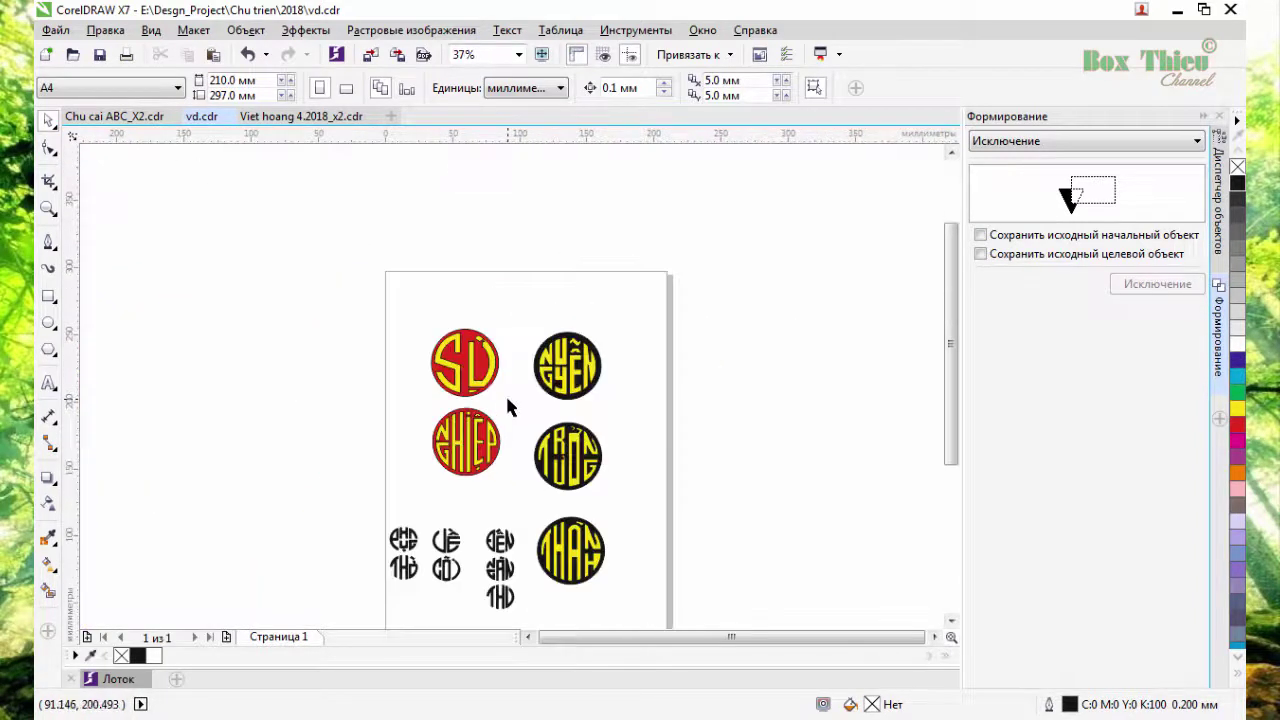
drag(506, 406, 532, 337)
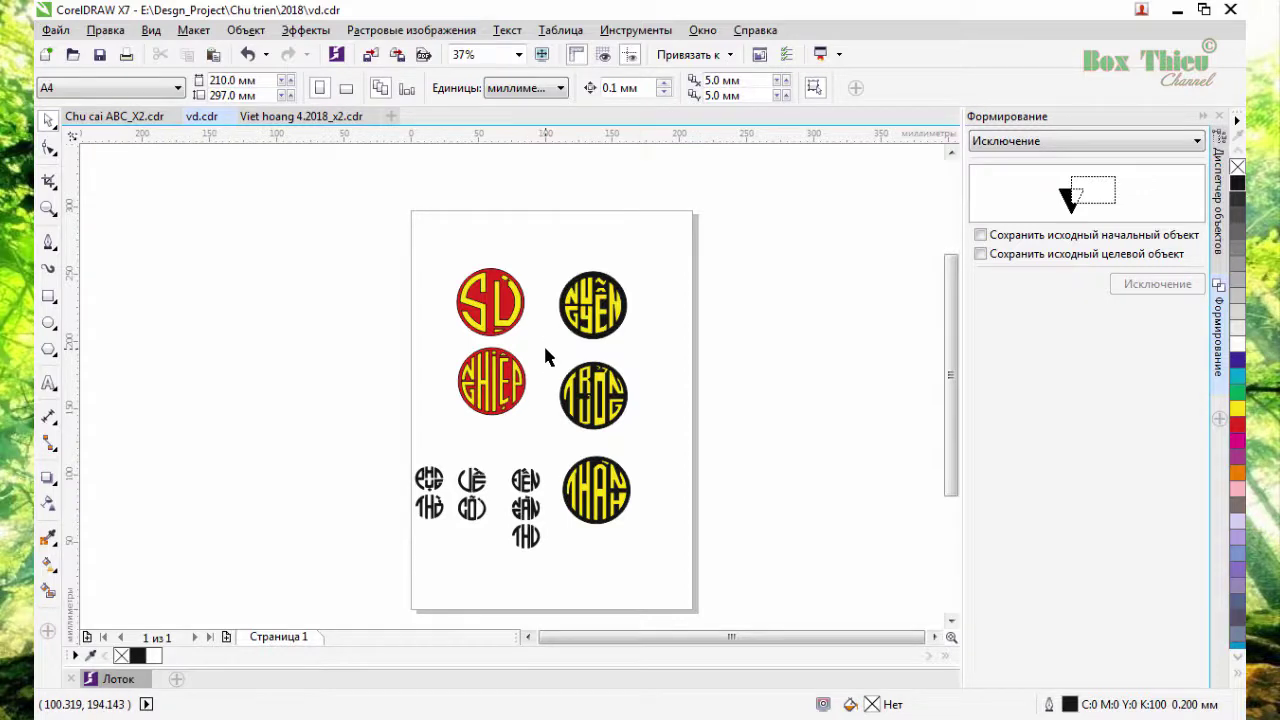
scroll(545, 355, up, 2)
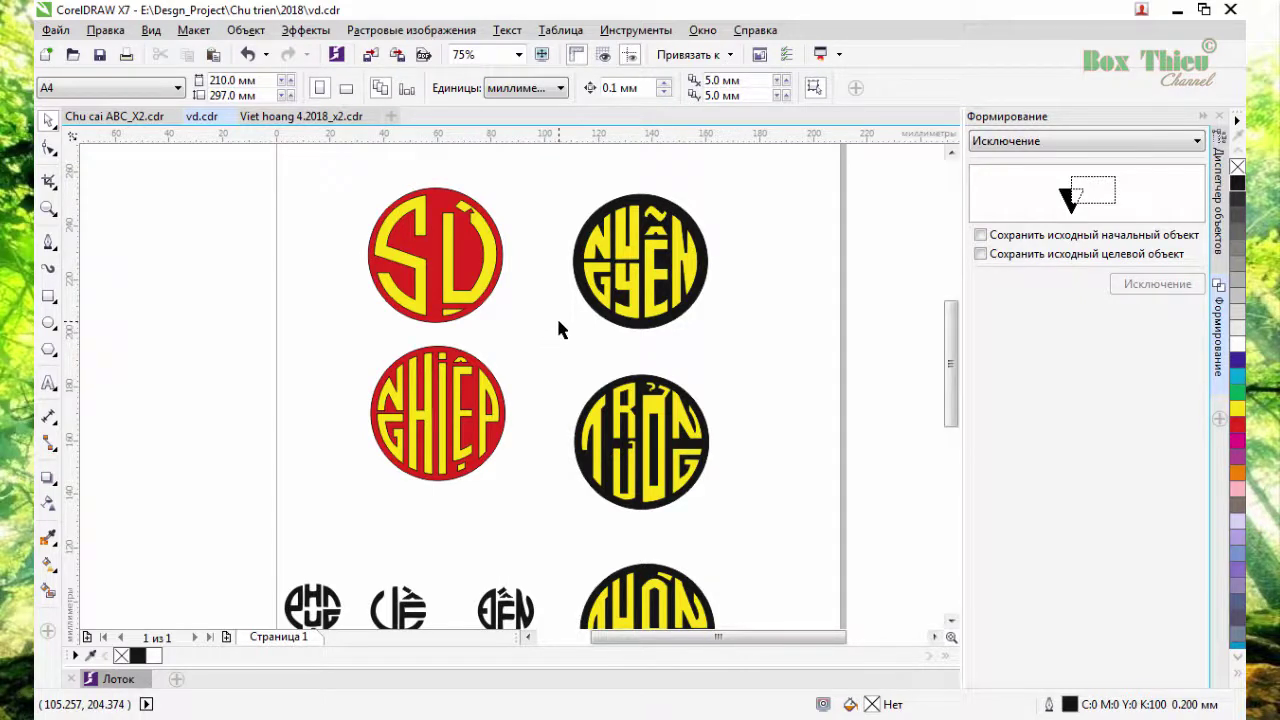
drag(563, 323, 523, 363)
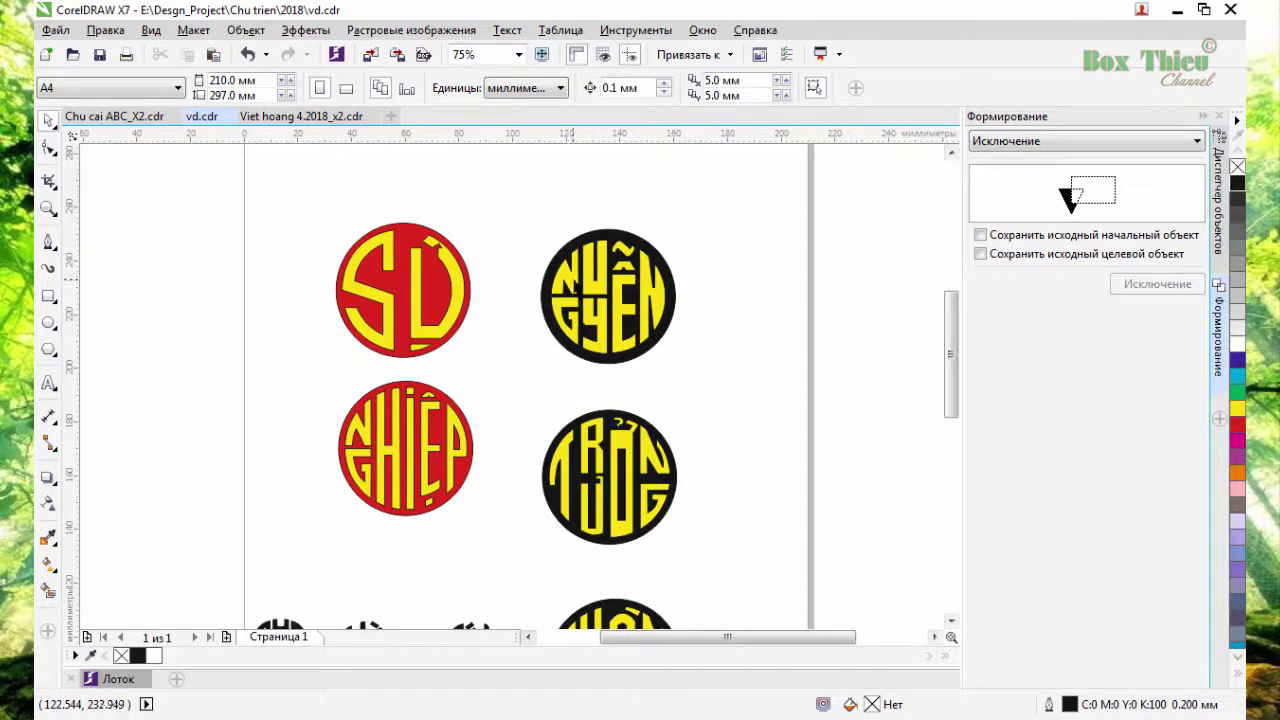
Examine the two-letter red-and-yellow SỰ seal up close, selecting its red background circle
scroll(440, 257, up, 2)
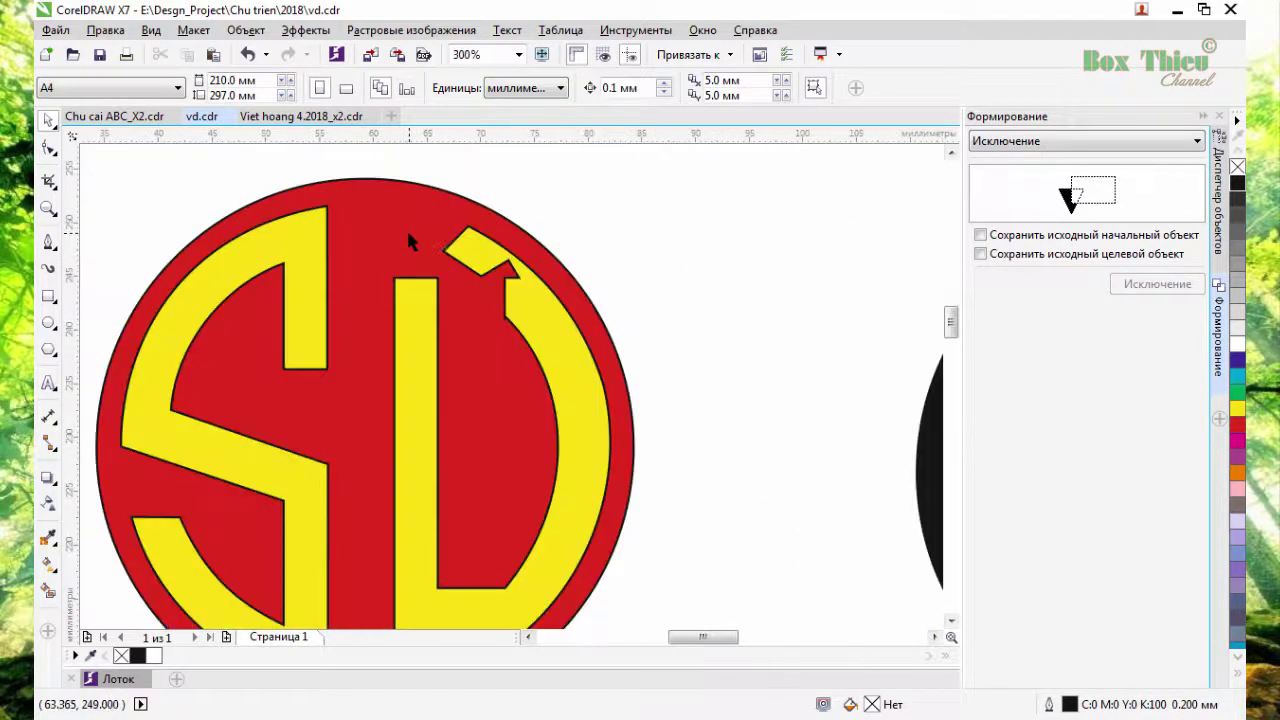
click(418, 222)
scroll(418, 222, down, 2)
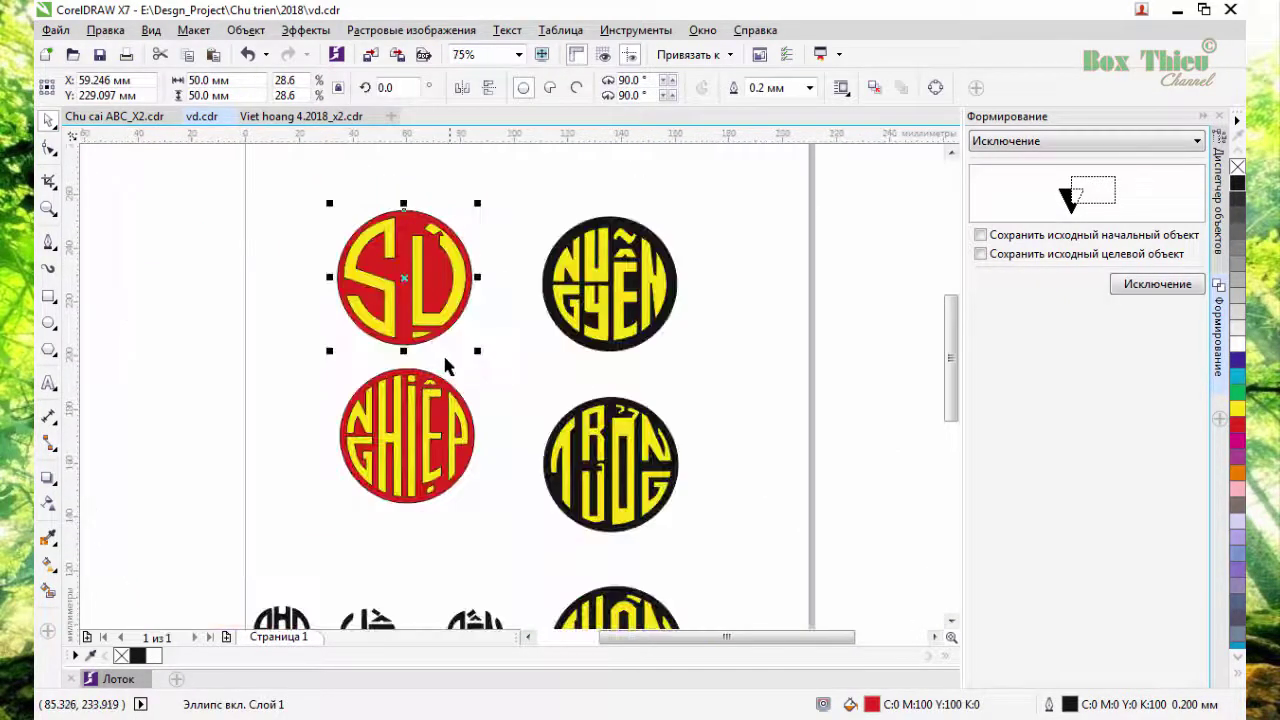
scroll(476, 322, down, 2)
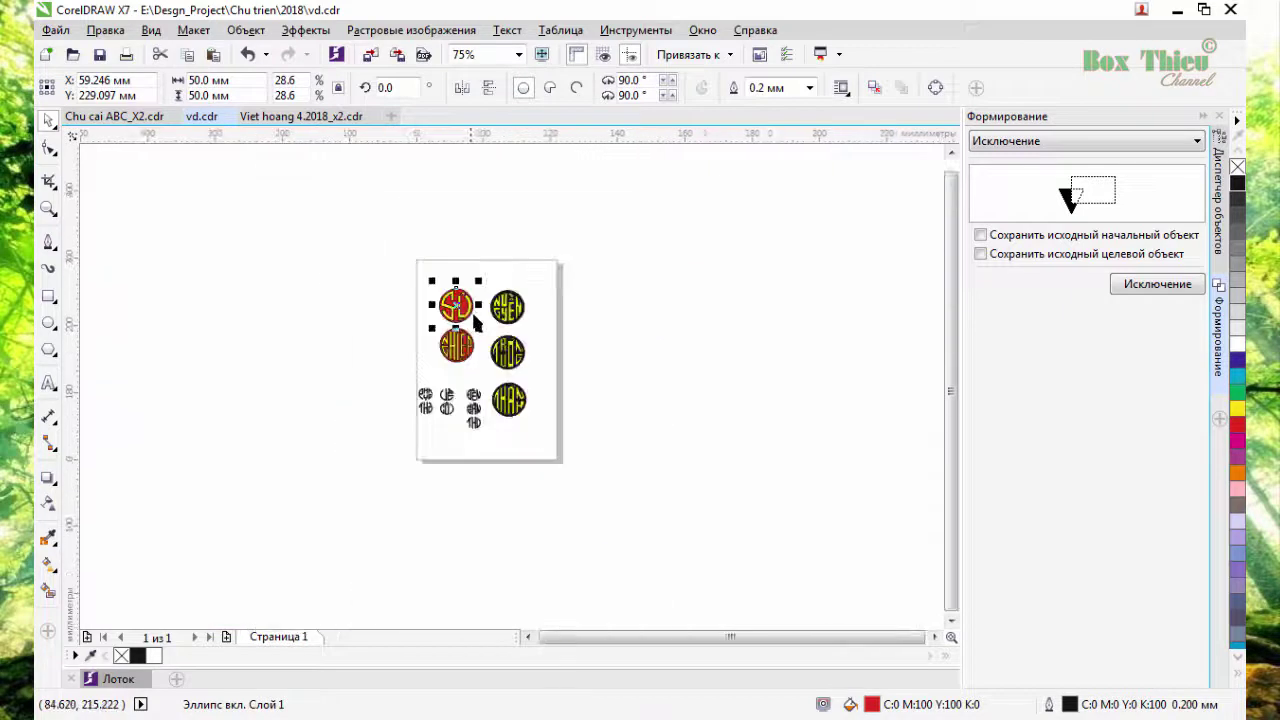
click(500, 433)
scroll(455, 312, up, 2)
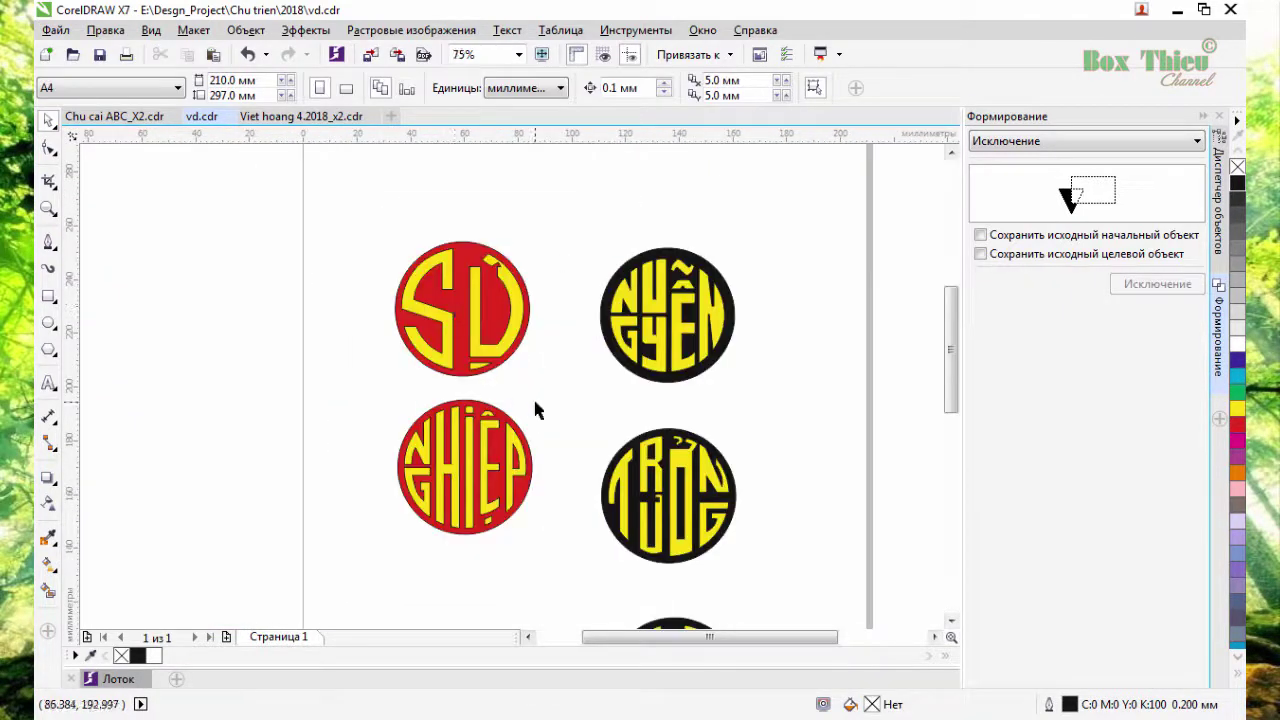
Compare how the letters are stacked in the uppermost black-and-yellow seal with the other black-and-yellow seals
drag(535, 410, 483, 346)
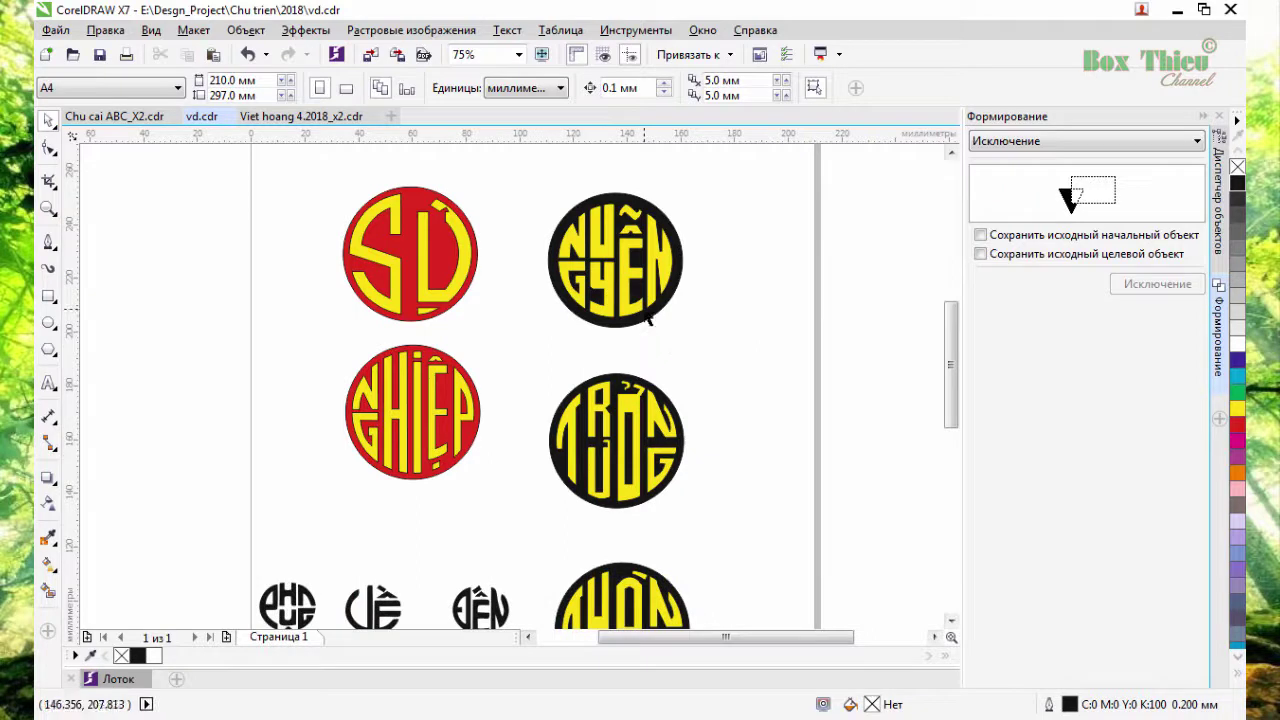
drag(646, 318, 548, 362)
scroll(518, 270, up, 2)
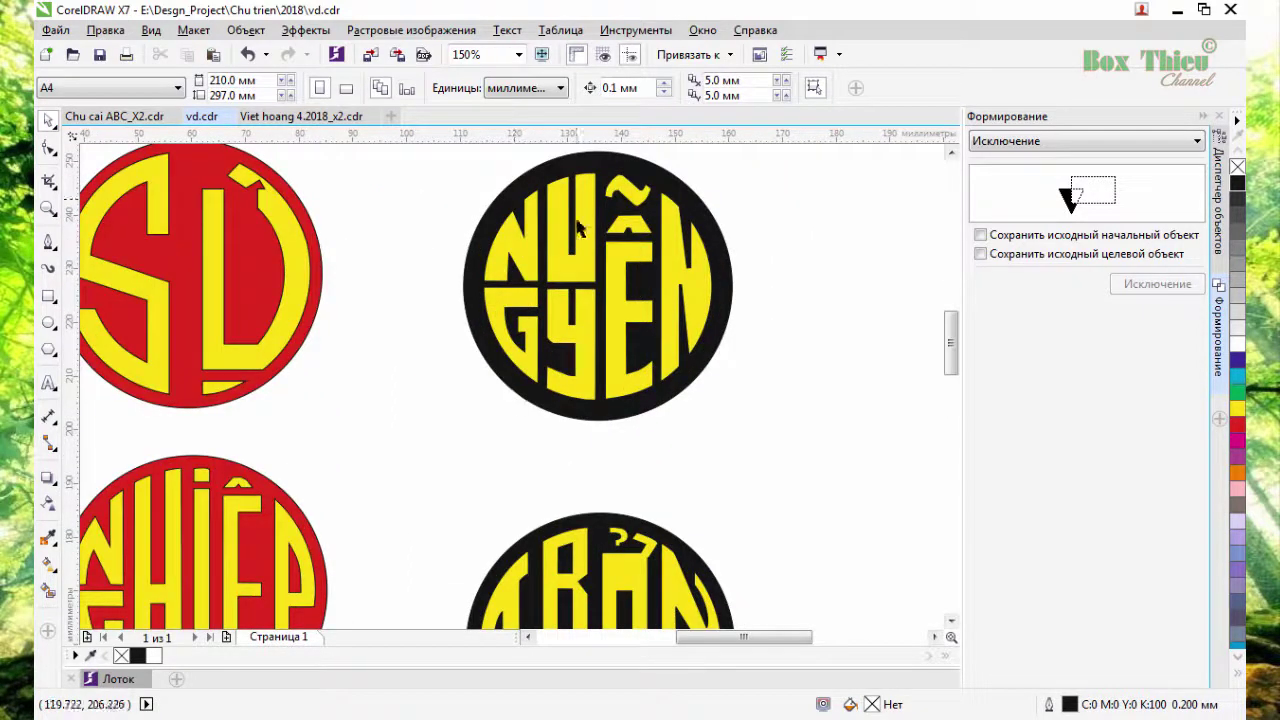
scroll(686, 343, down, 3)
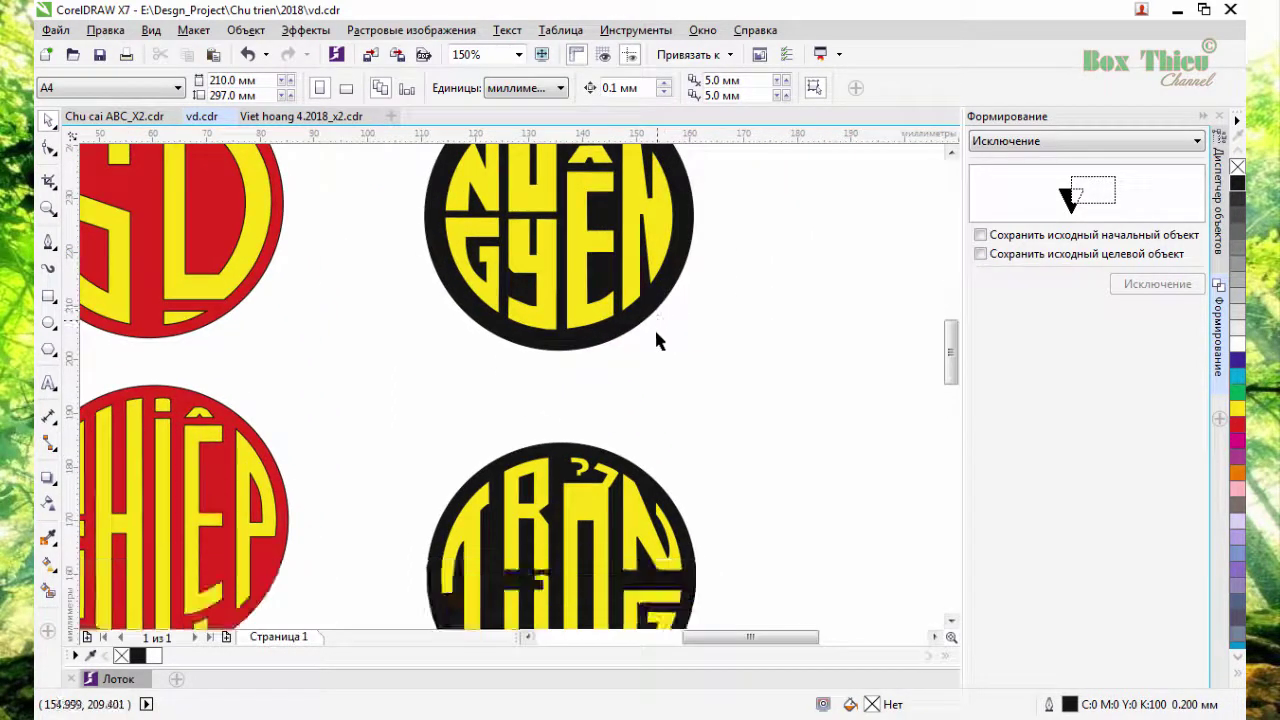
scroll(657, 337, down, 1)
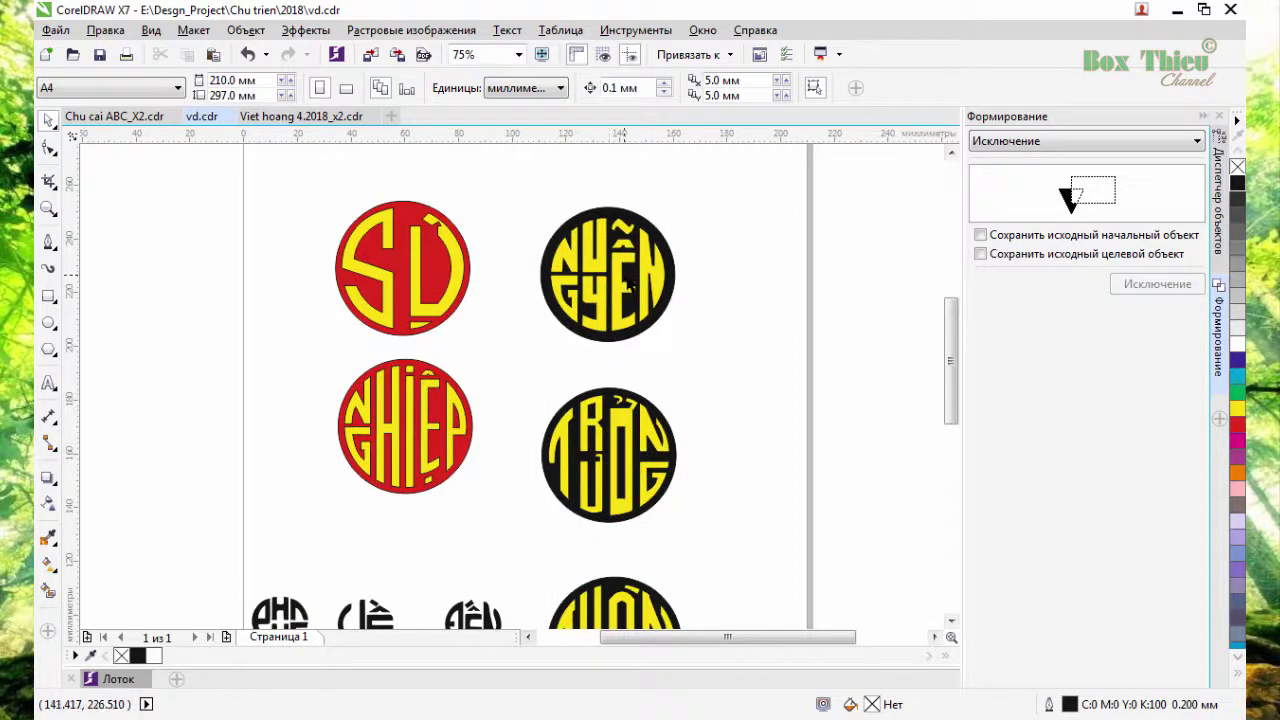
drag(672, 425, 649, 303)
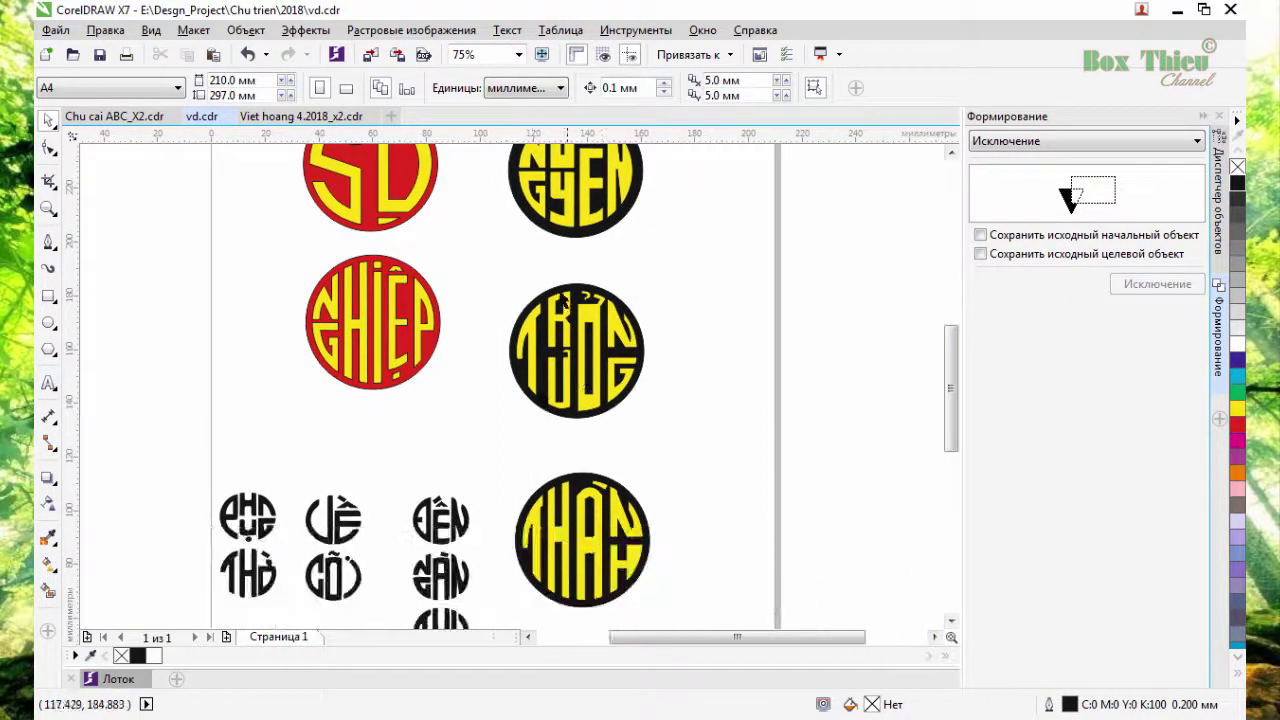
Examine how the letters of the red-and-yellow NGHIỆP seal fit inside its circle
scroll(360, 355, up, 3)
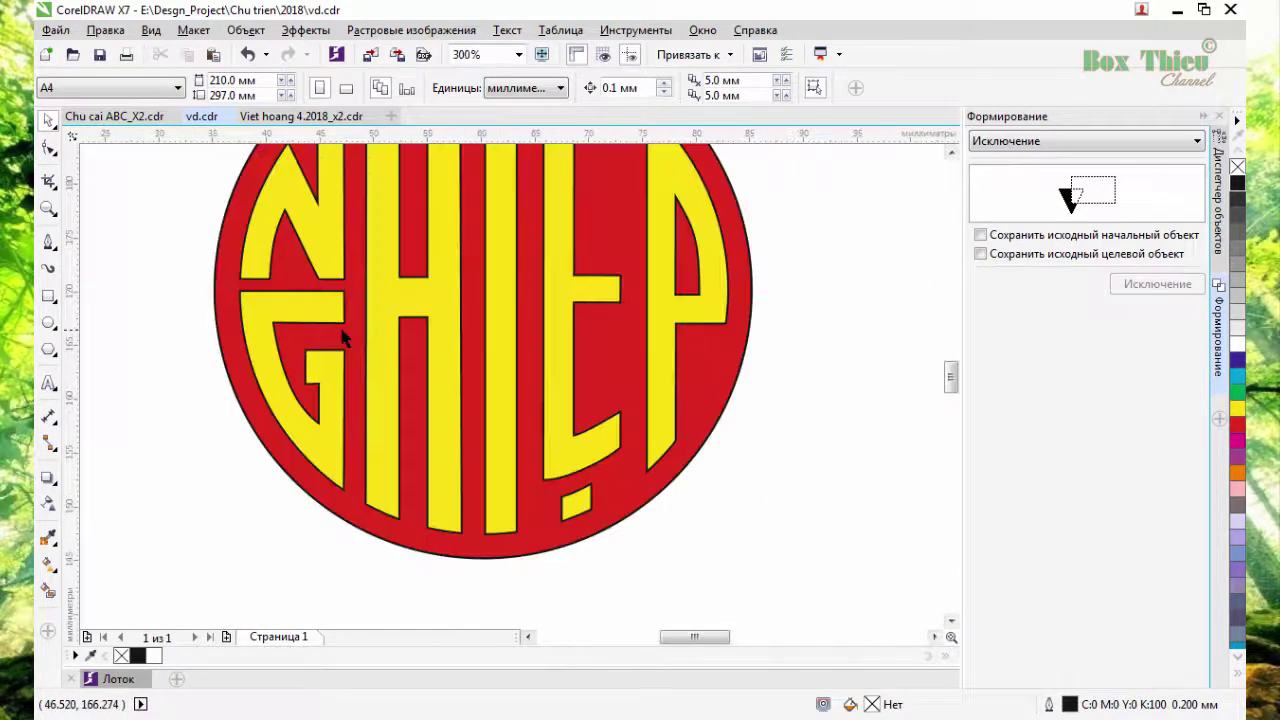
scroll(410, 335, down, 3)
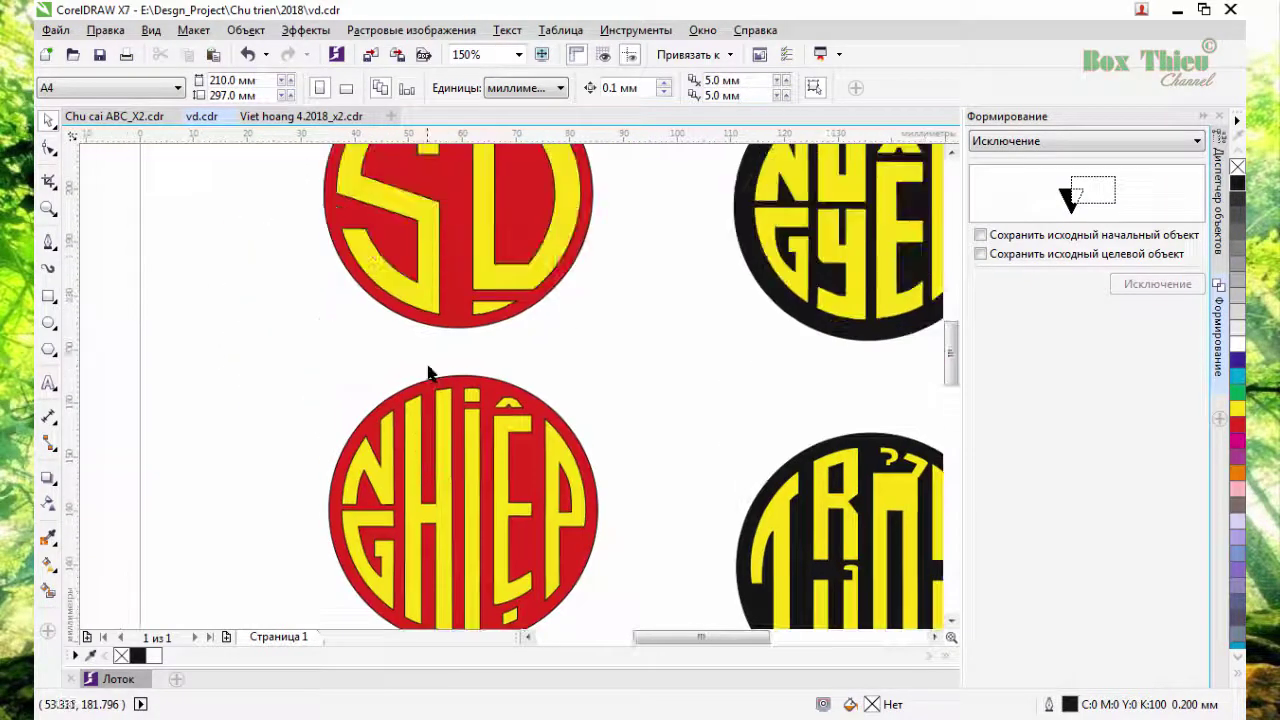
scroll(447, 478, up, 2)
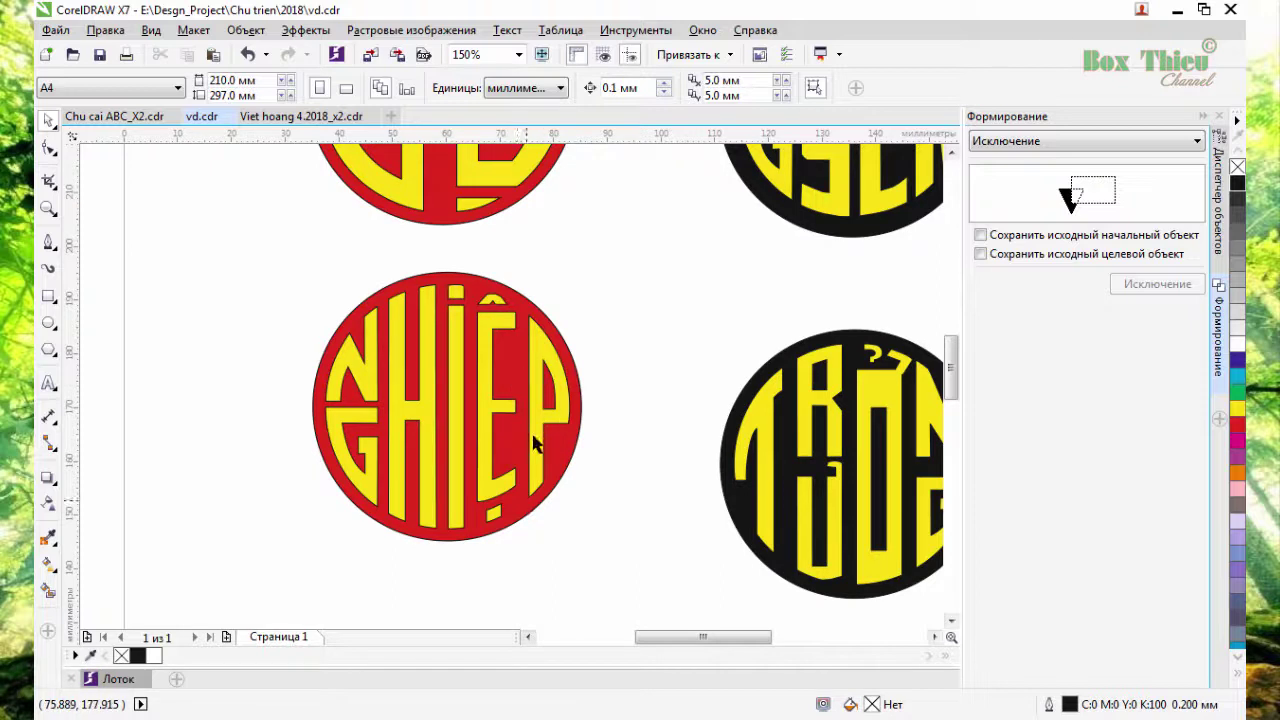
scroll(503, 391, down, 2)
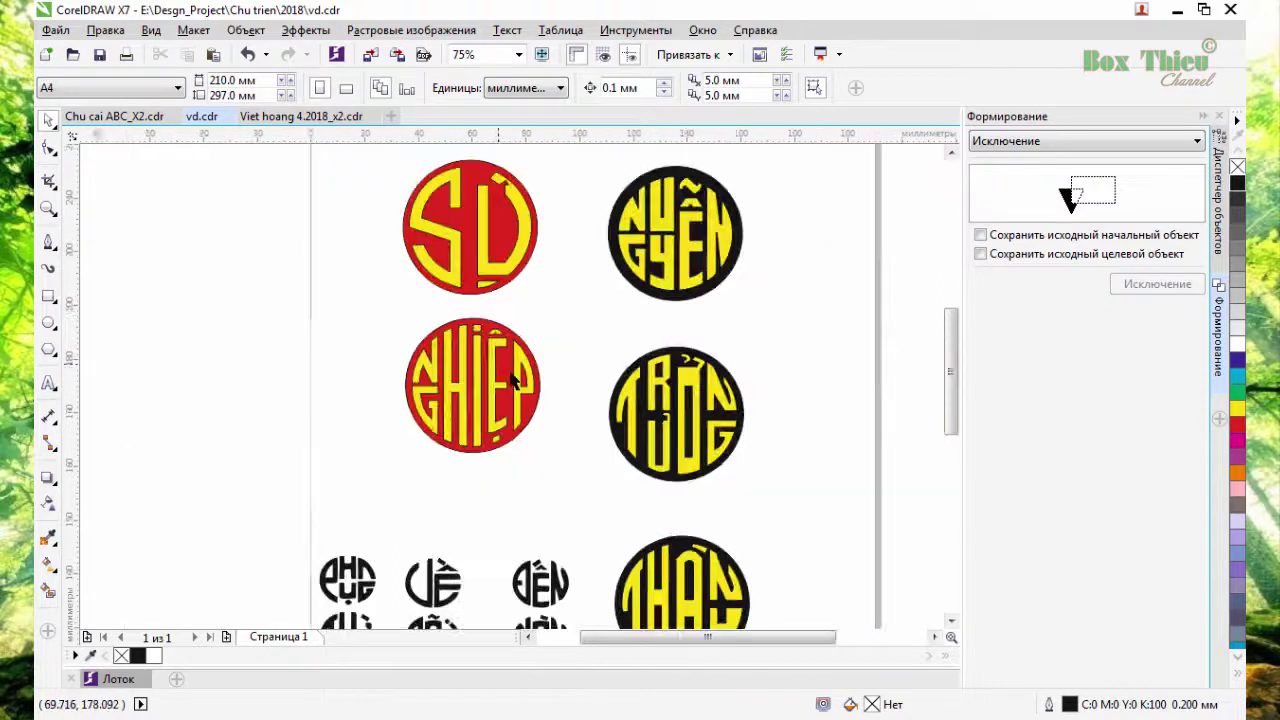
scroll(680, 430, up, 2)
scroll(750, 504, down, 2)
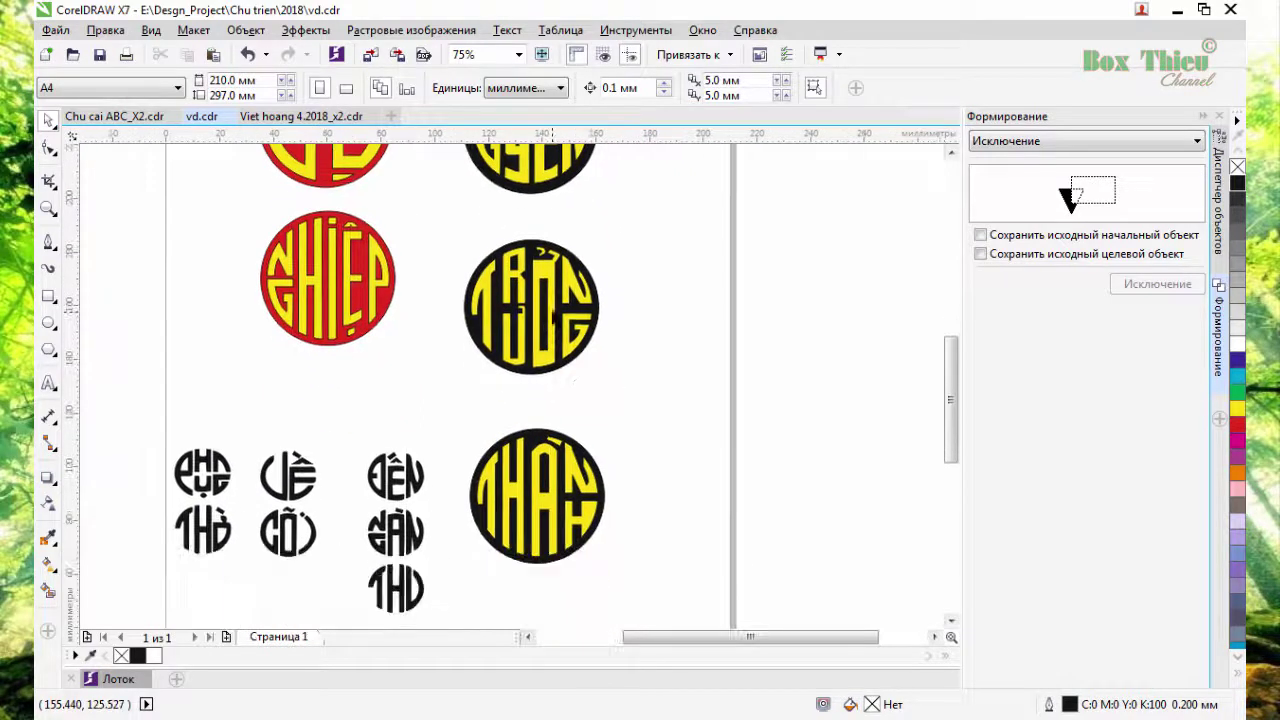
Examine the hook marks and accents attached to the letters in the middle black-and-yellow seal
scroll(603, 496, up, 2)
scroll(460, 330, down, 1)
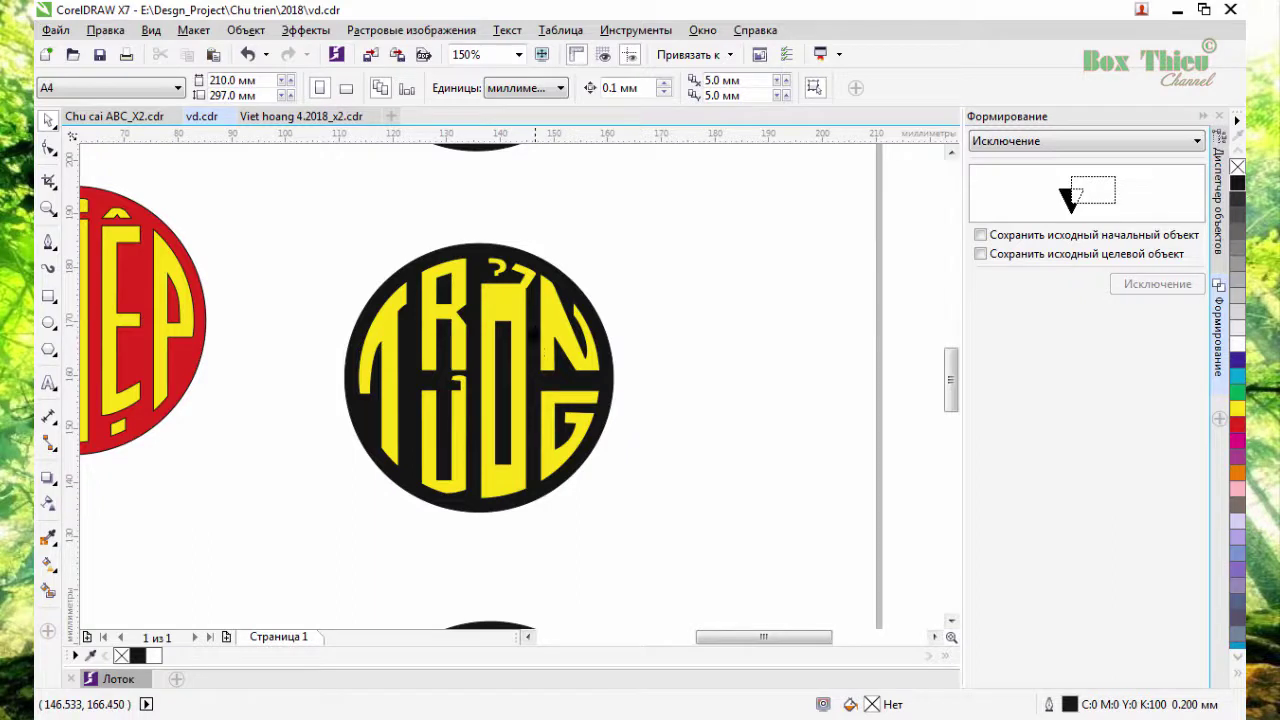
scroll(490, 259, up, 4)
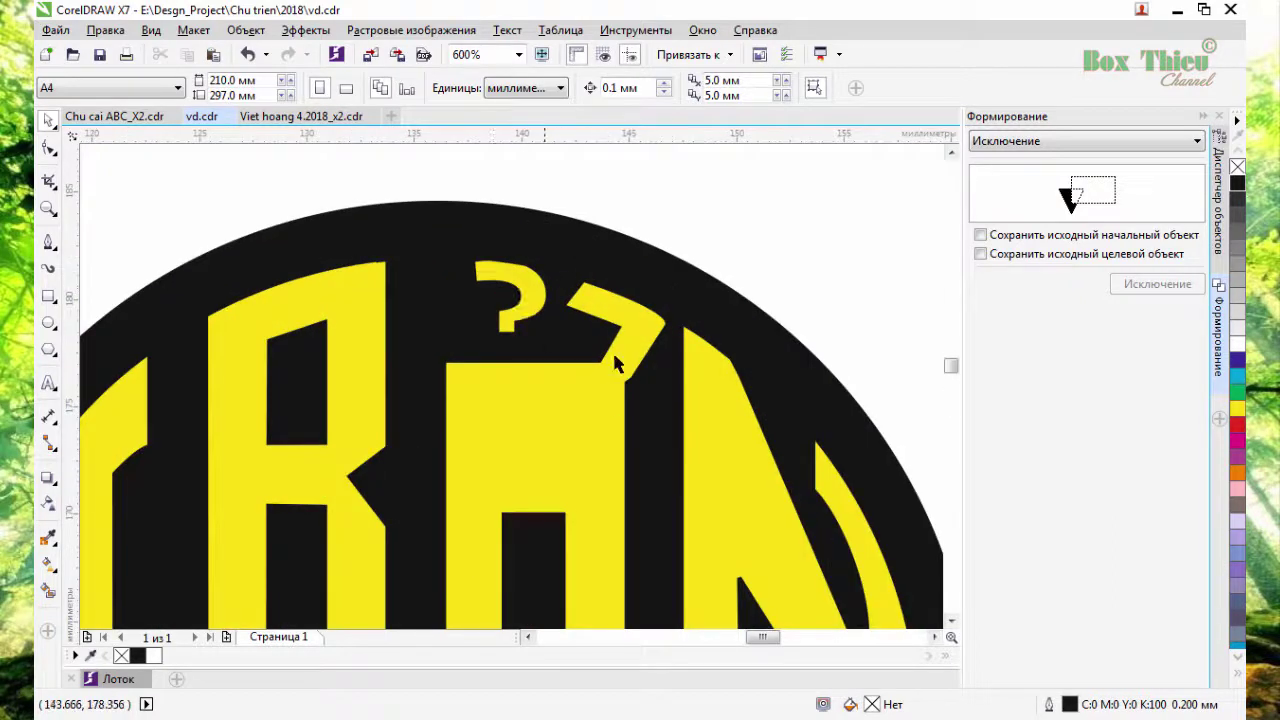
scroll(546, 347, down, 4)
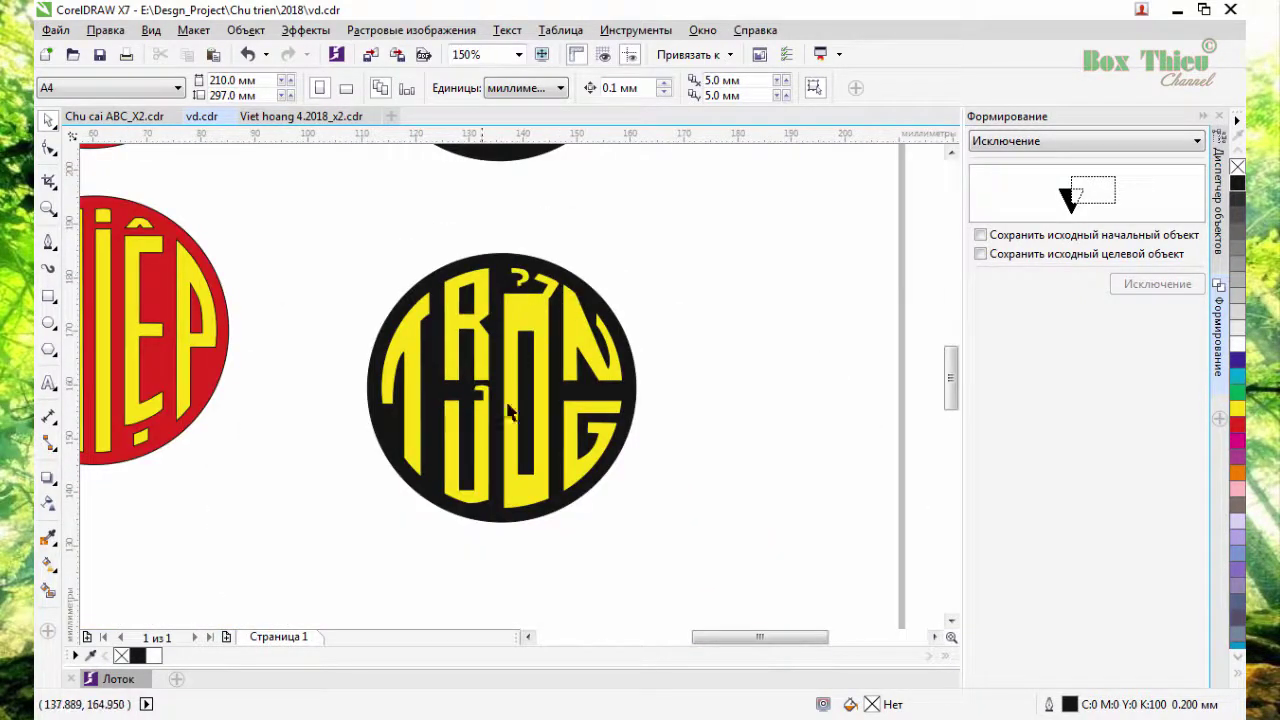
scroll(500, 428, up, 4)
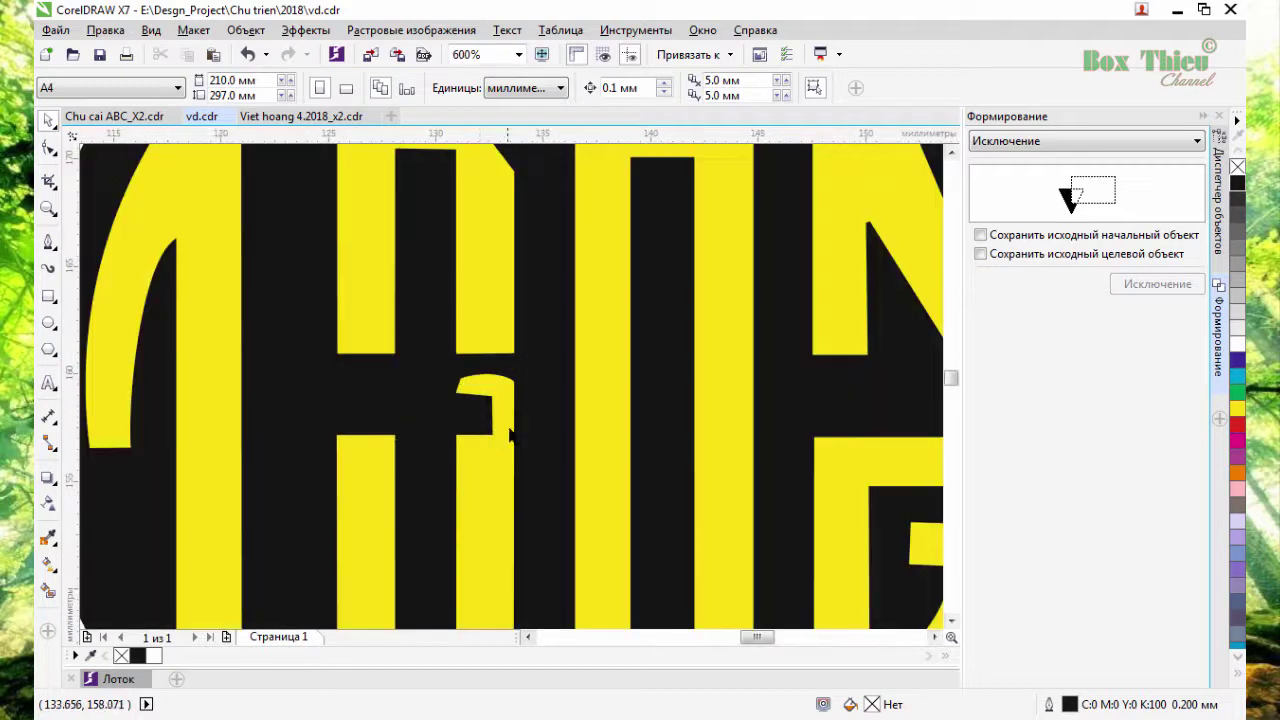
scroll(500, 430, down, 4)
scroll(506, 422, down, 2)
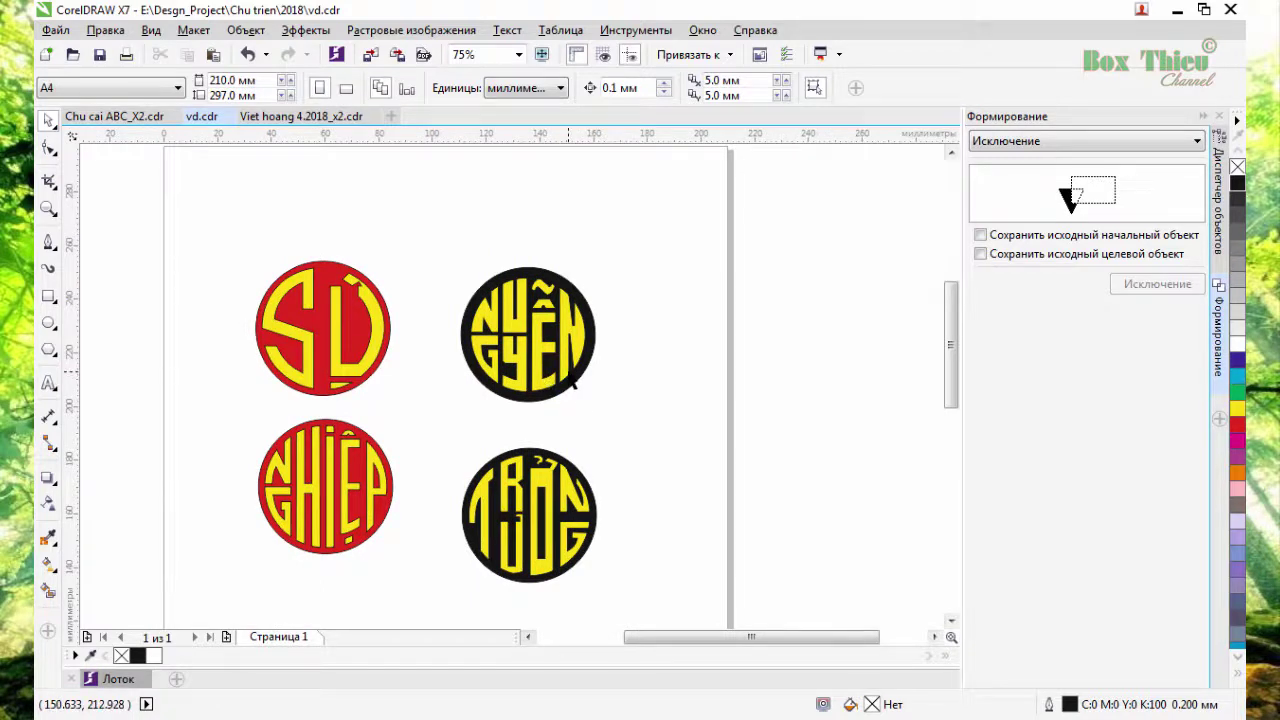
Move the middle black-and-yellow seal straight up, slightly closer to the seal above it
drag(443, 423, 616, 604)
drag(540, 540, 541, 522)
click(611, 445)
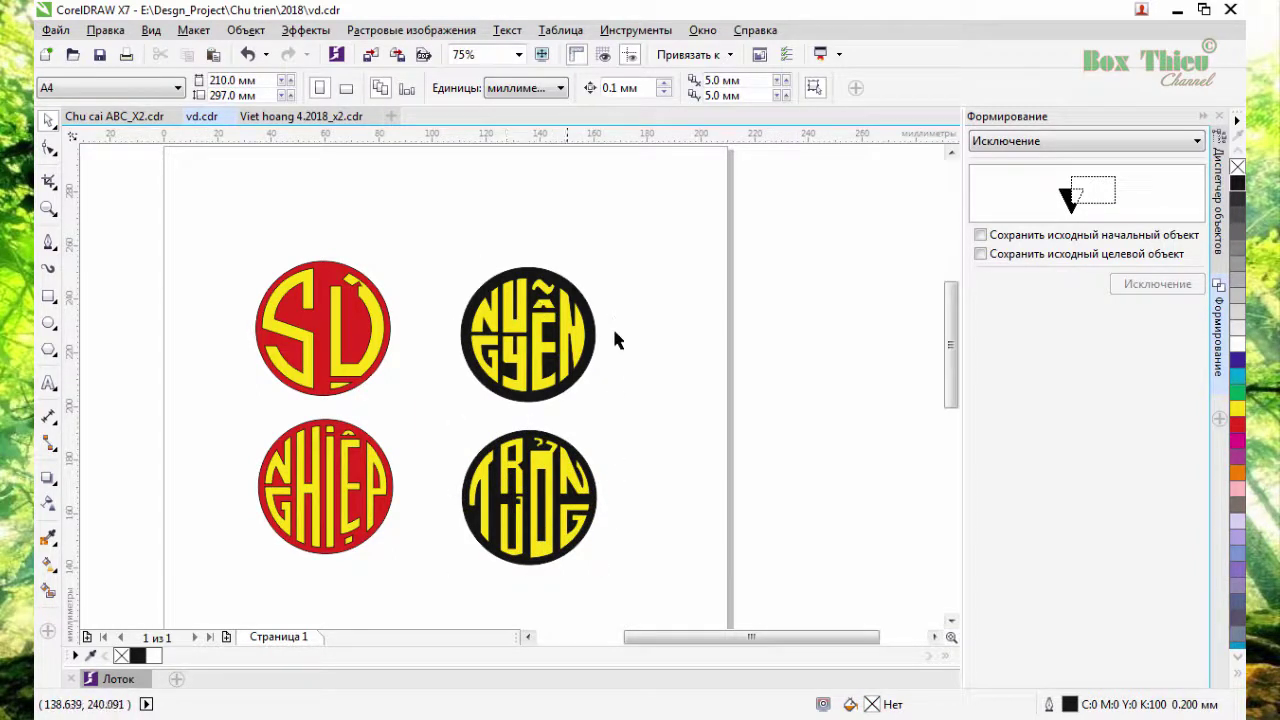
Examine the letter arrangement in the uppermost black-and-yellow seal, selecting its first N and the G beneath it
scroll(506, 338, up, 2)
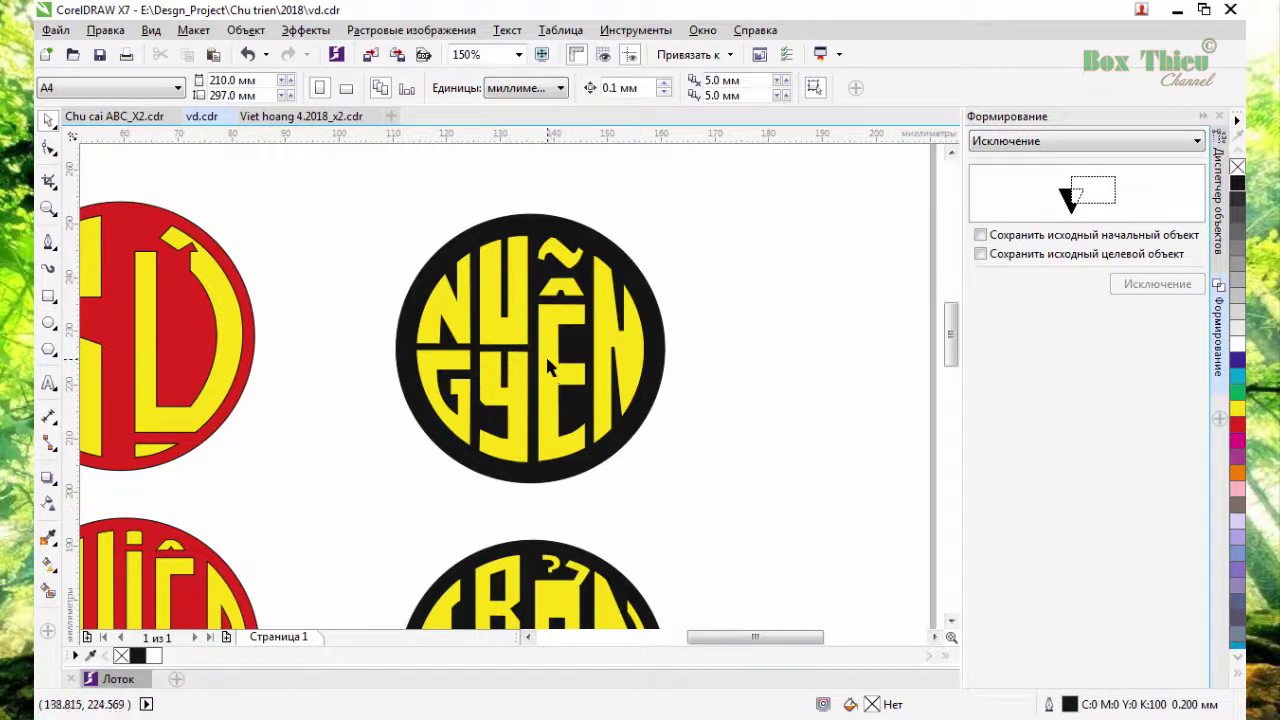
scroll(460, 348, up, 1)
scroll(460, 348, down, 1)
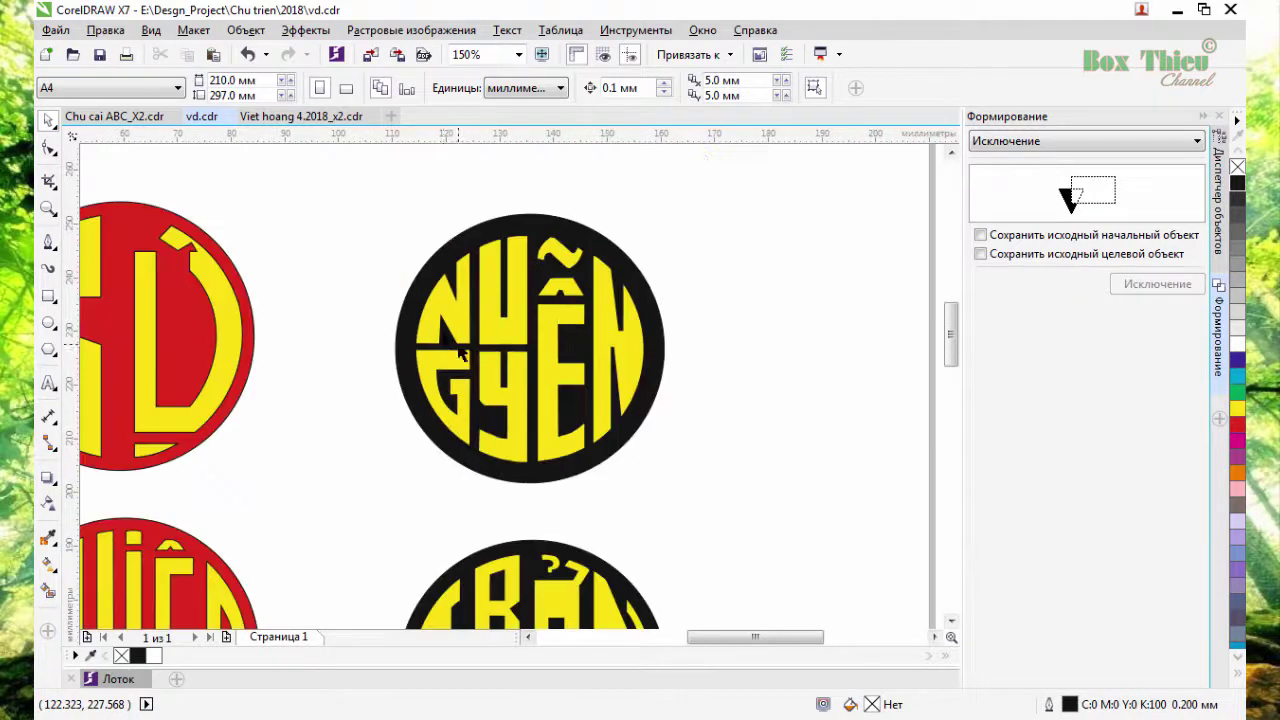
scroll(447, 318, up, 1)
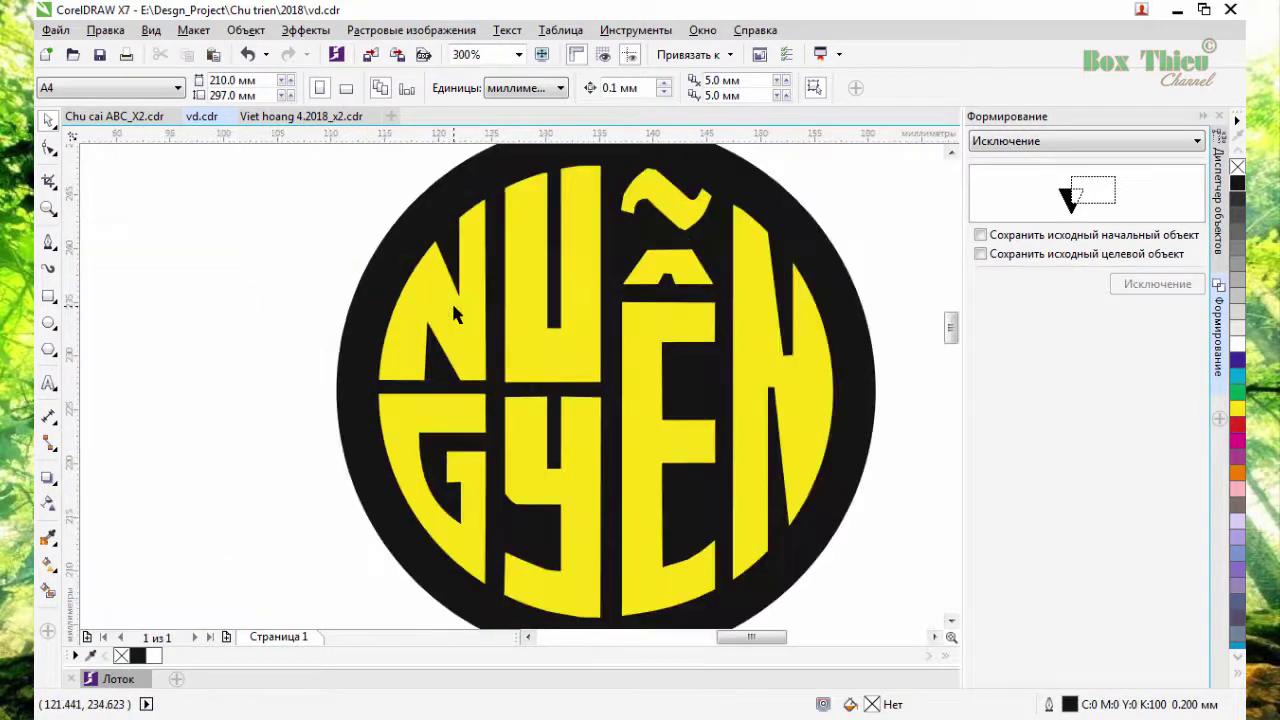
click(455, 314)
scroll(455, 314, down, 1)
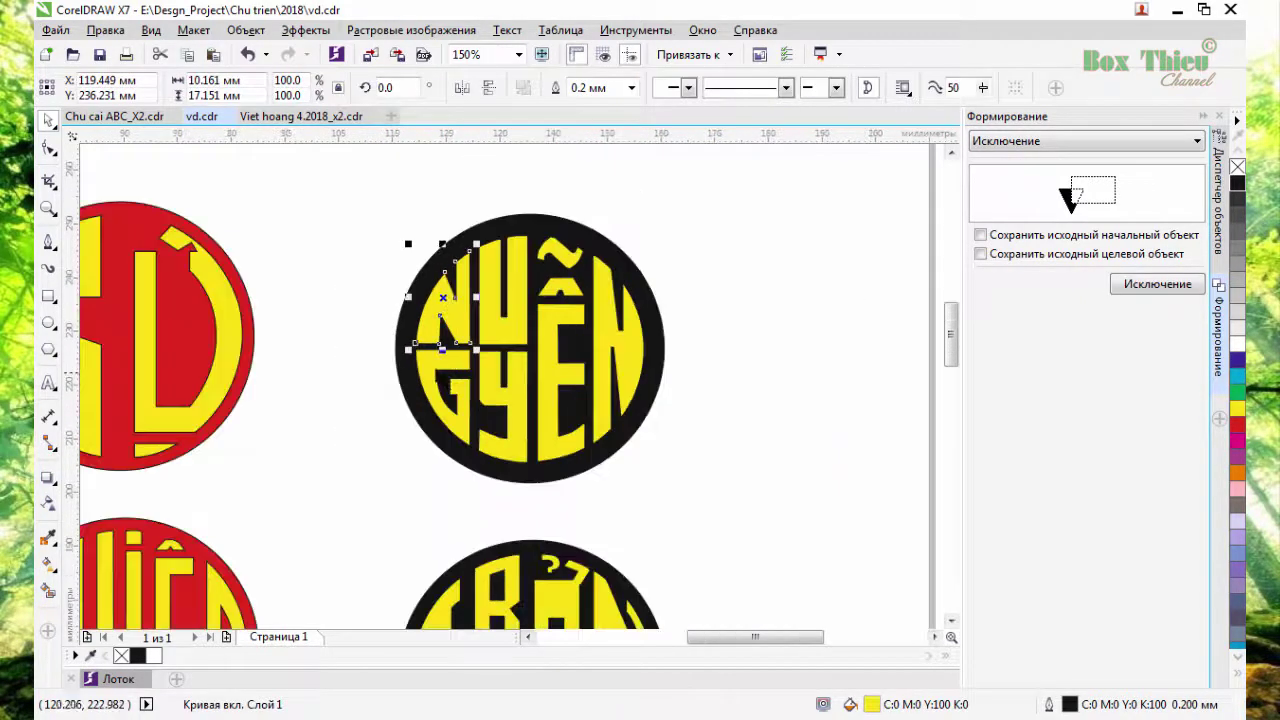
click(431, 370)
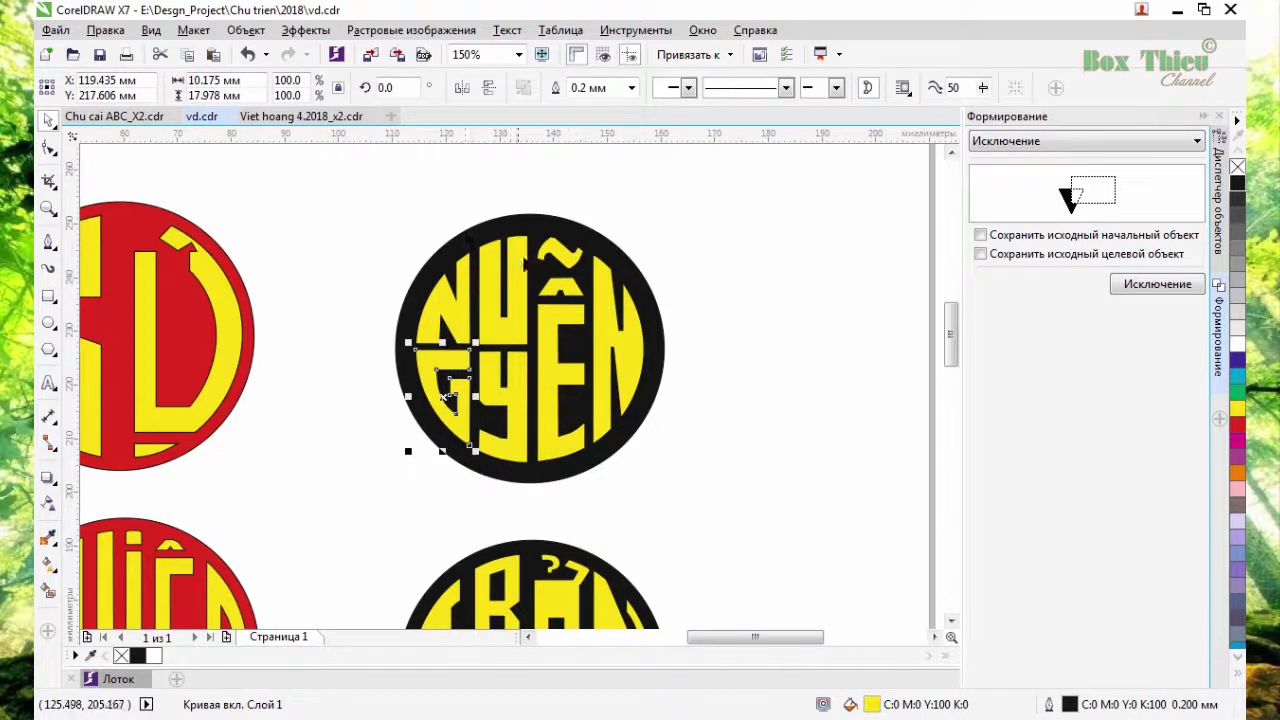
Deselect the G, then review the letter variants and sample seals in Chu cai ABC_X2.cdr and Viet hoang 4.2018_x2.cdr before returning to vd.cdr
click(733, 387)
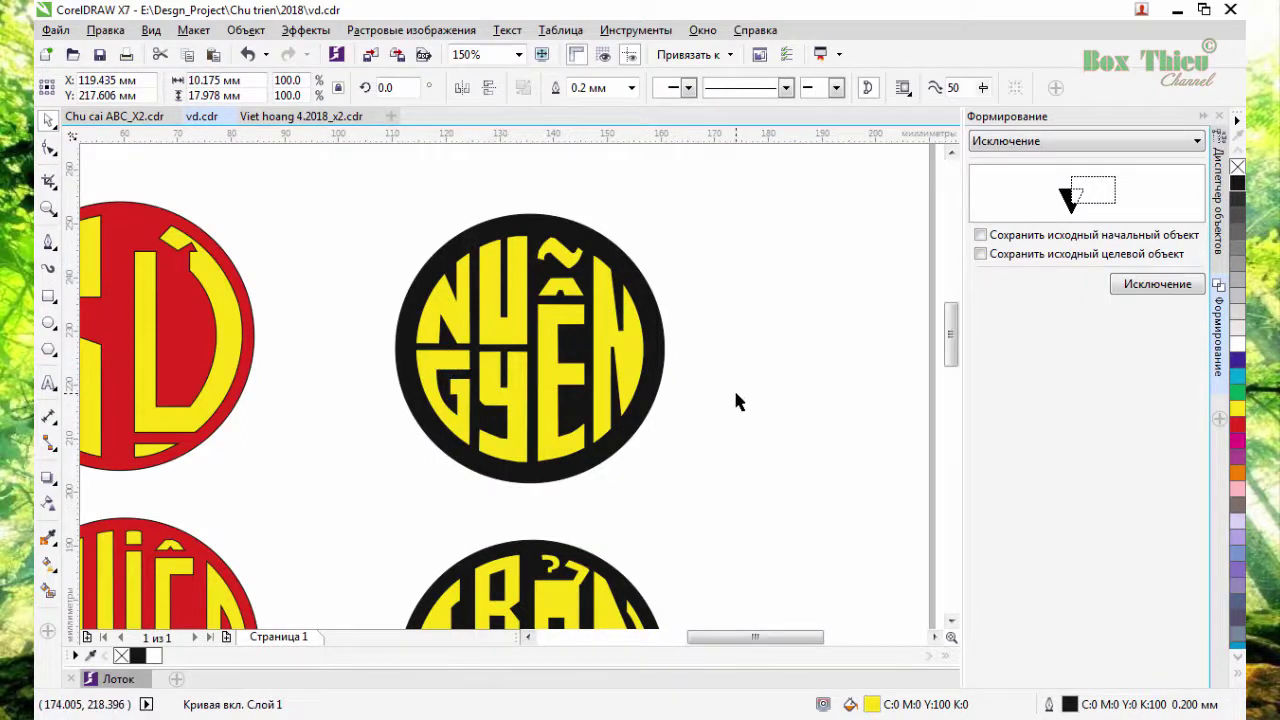
click(125, 119)
scroll(460, 320, down, 5)
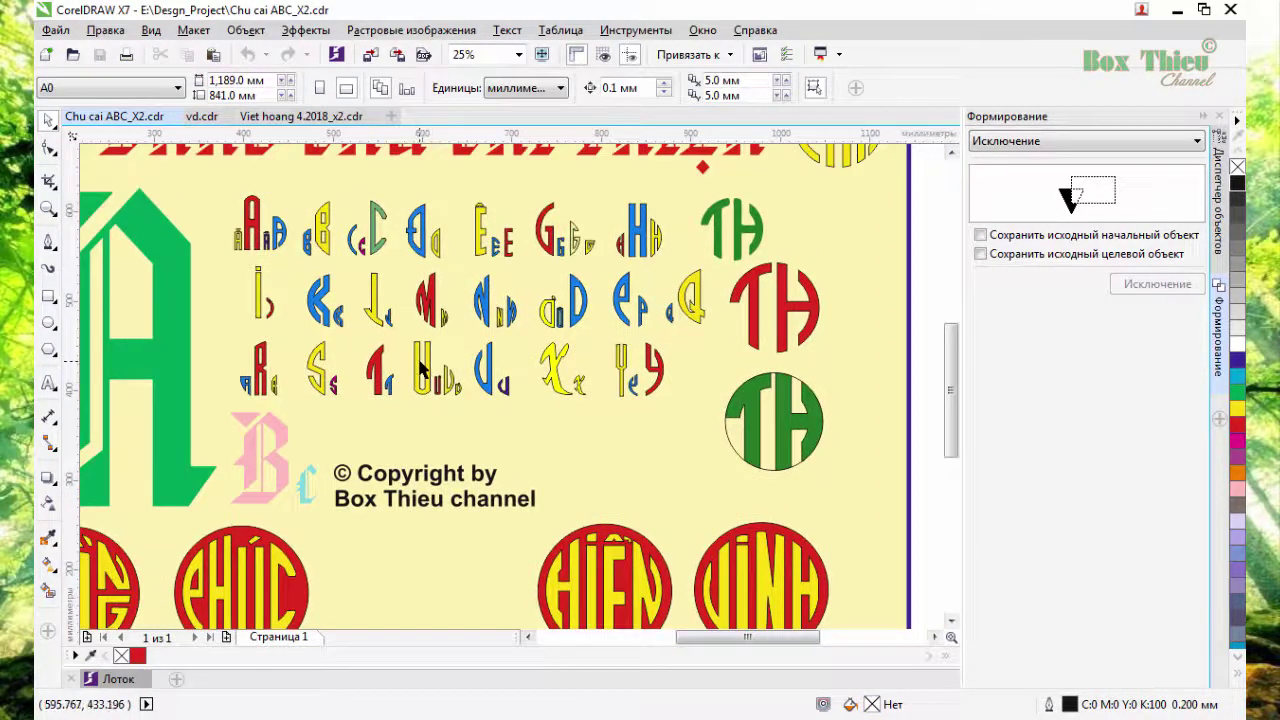
scroll(537, 349, up, 7)
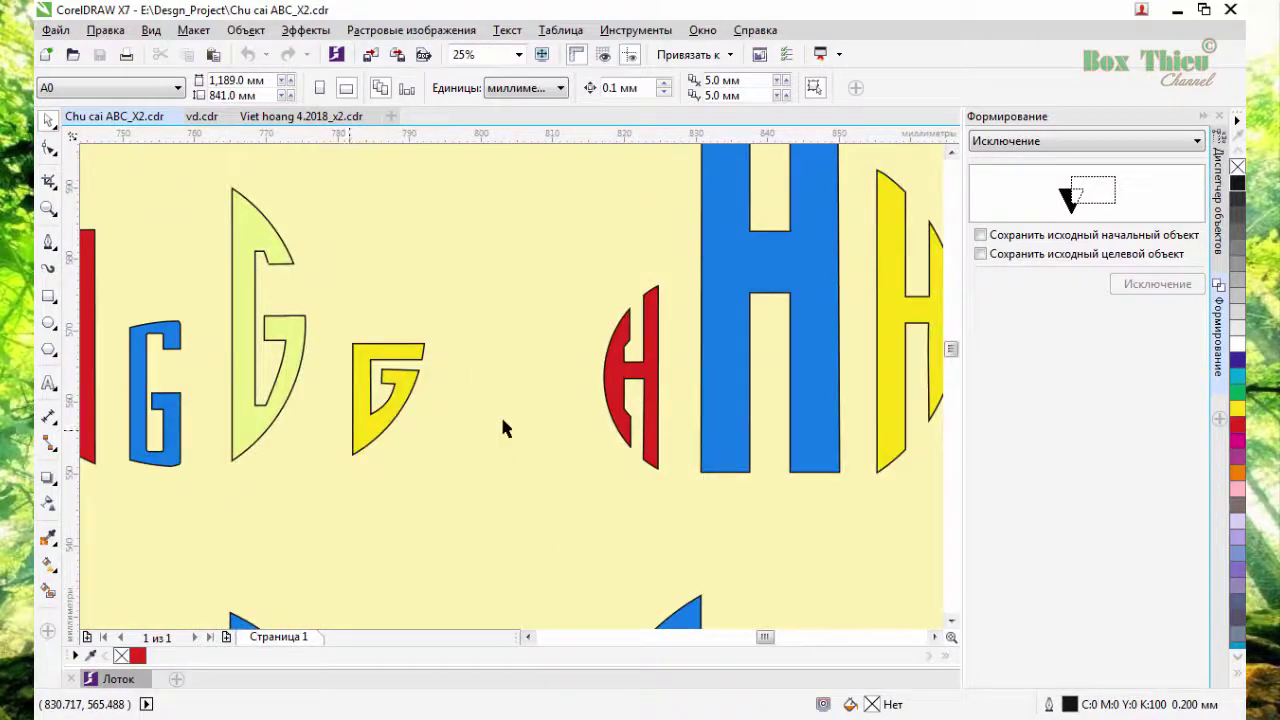
scroll(399, 424, down, 7)
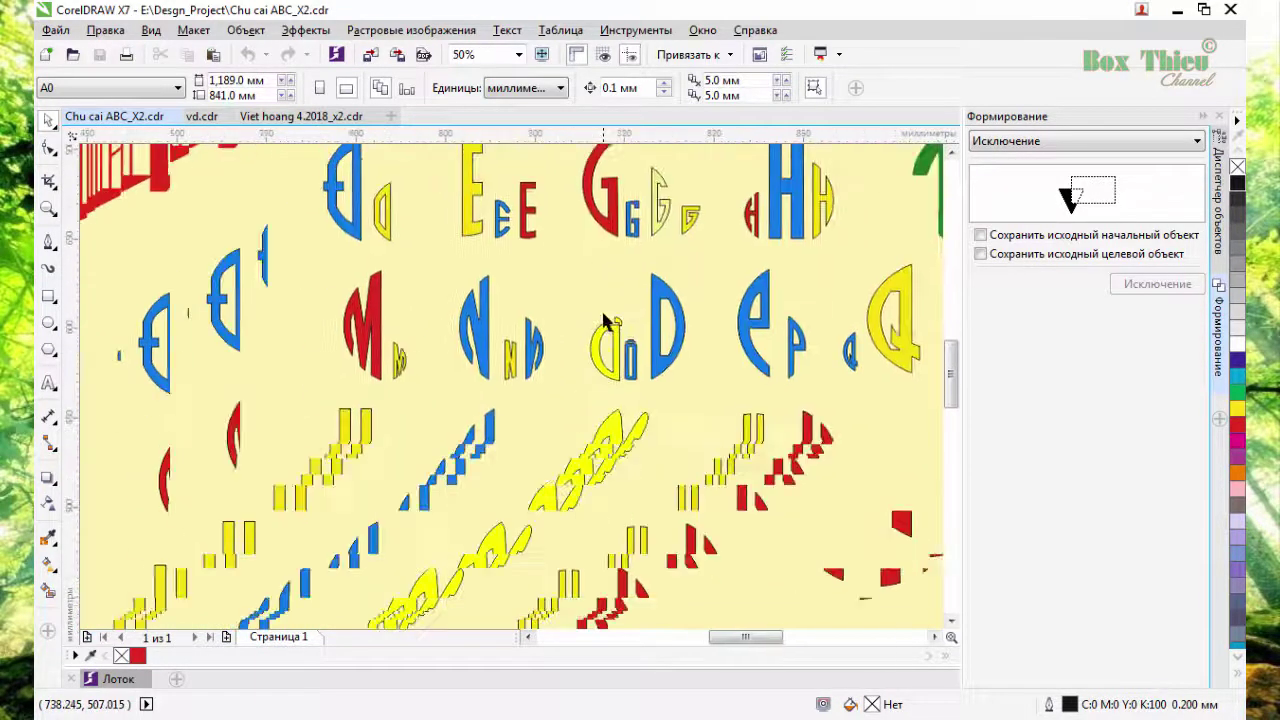
scroll(359, 470, up, 4)
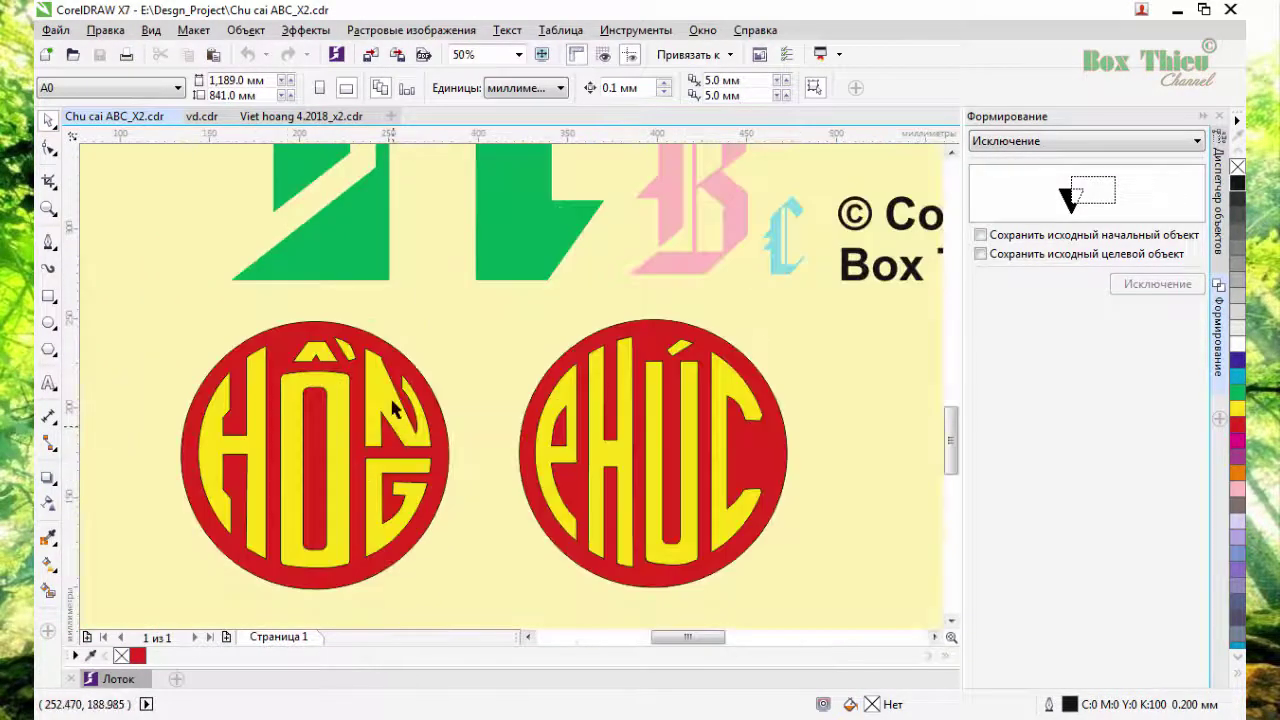
scroll(394, 450, down, 1)
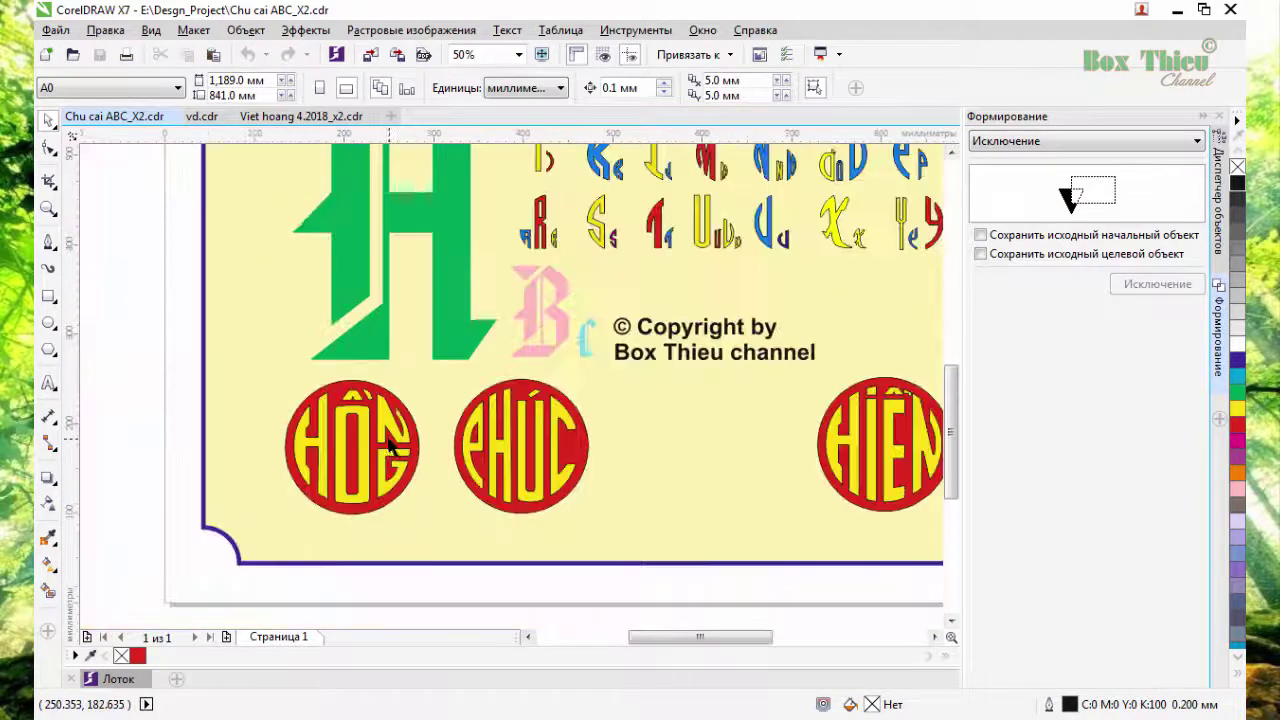
drag(760, 443, 467, 457)
drag(569, 354, 514, 477)
click(333, 117)
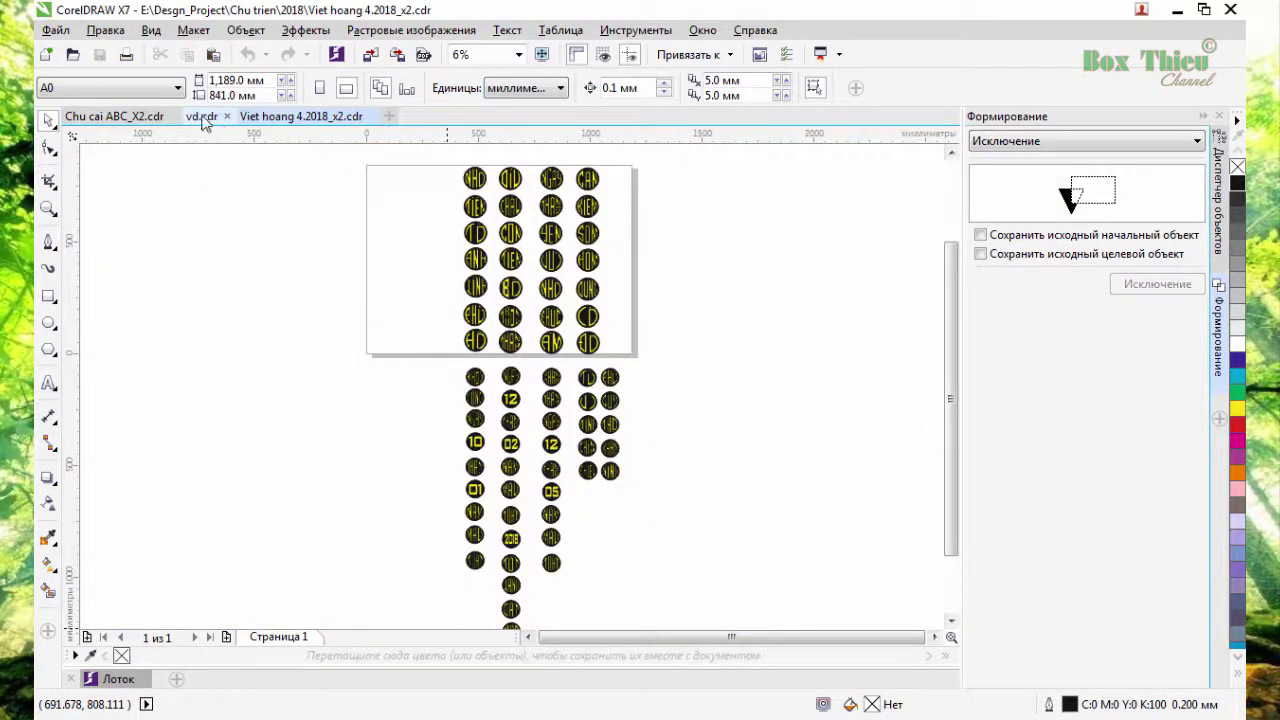
click(202, 117)
Place three vertical guidelines between the letter columns of the uppermost black-and-yellow seal, at about 124.5, 135 and 145.9 mm
scroll(508, 422, up, 4)
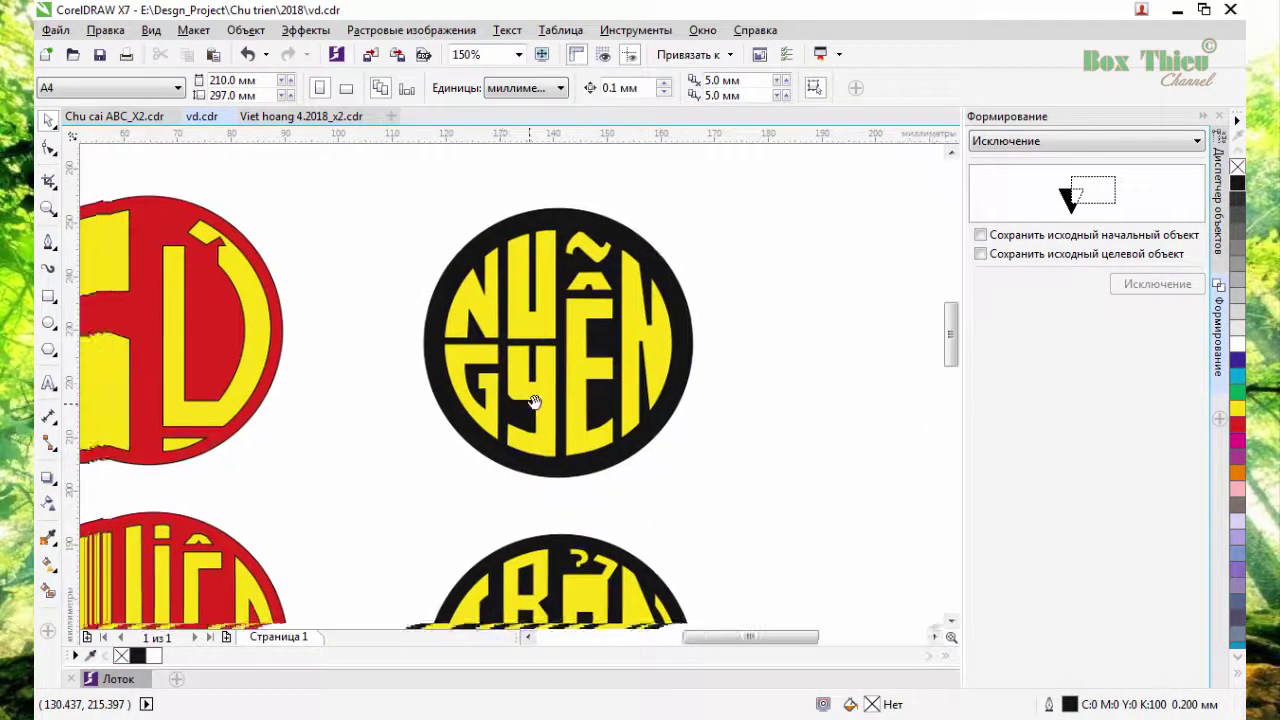
scroll(450, 337, down, 4)
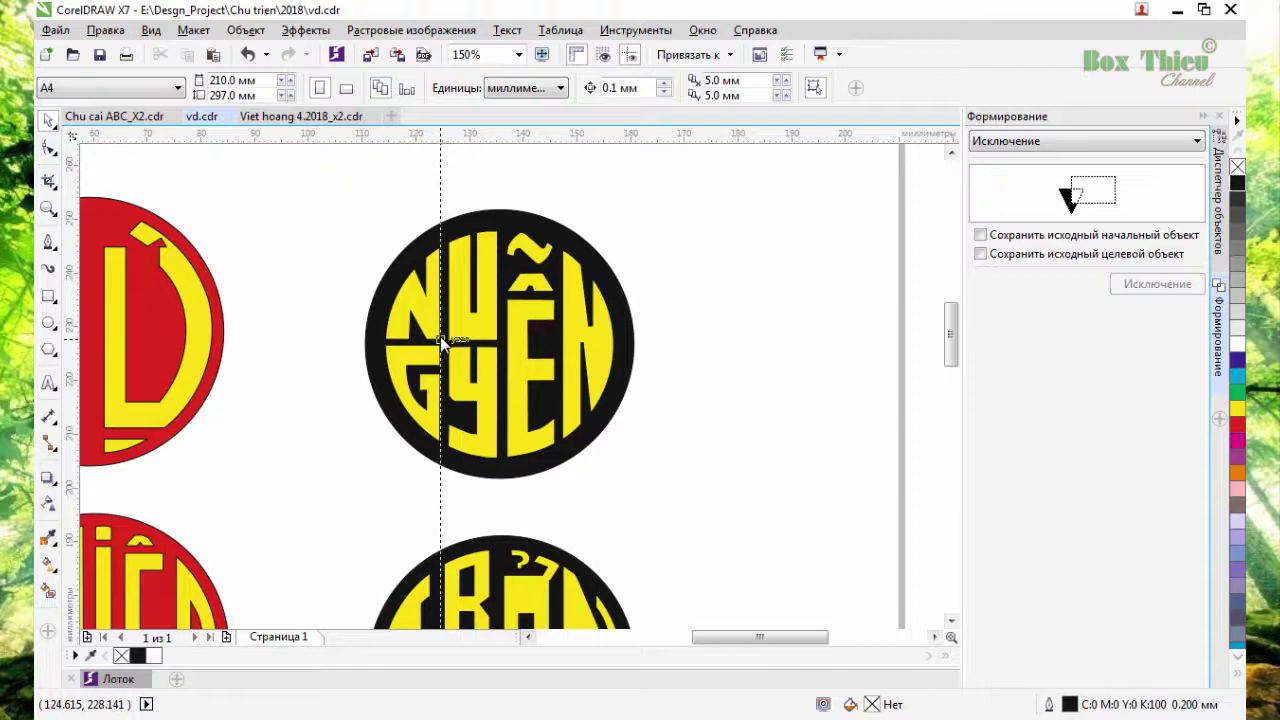
drag(440, 336, 440, 336)
drag(78, 420, 497, 350)
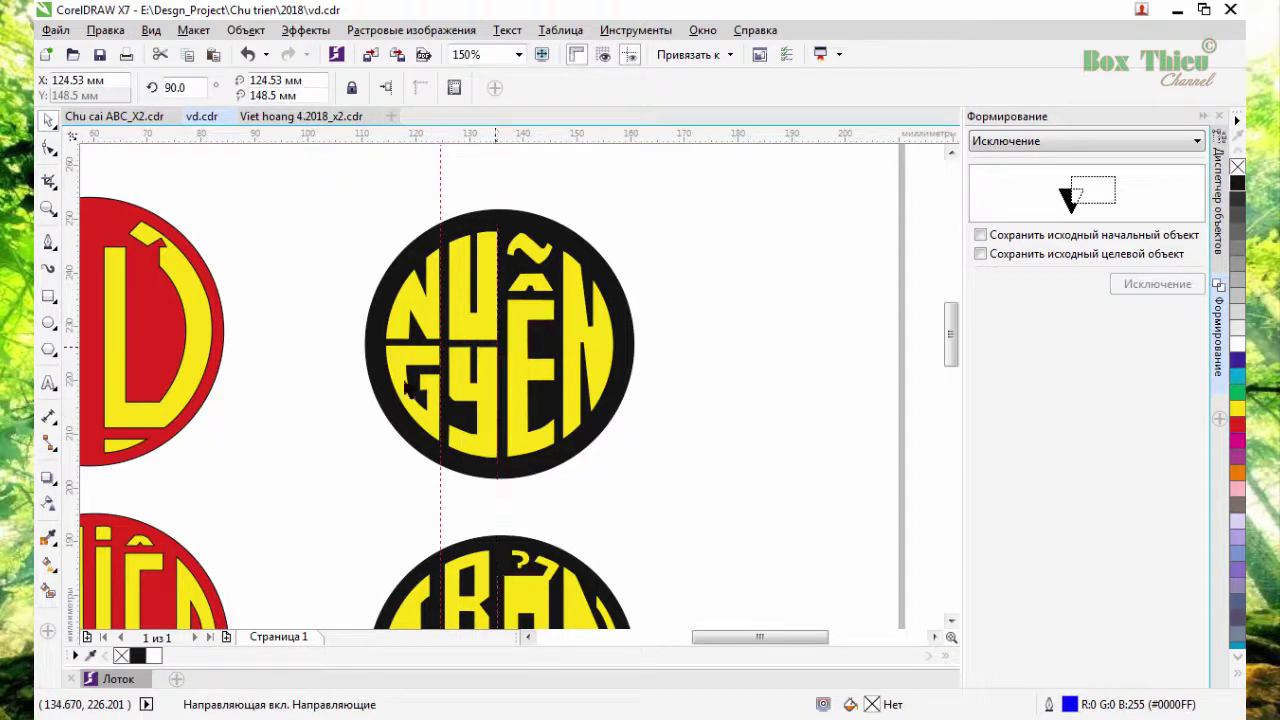
drag(78, 452, 550, 363)
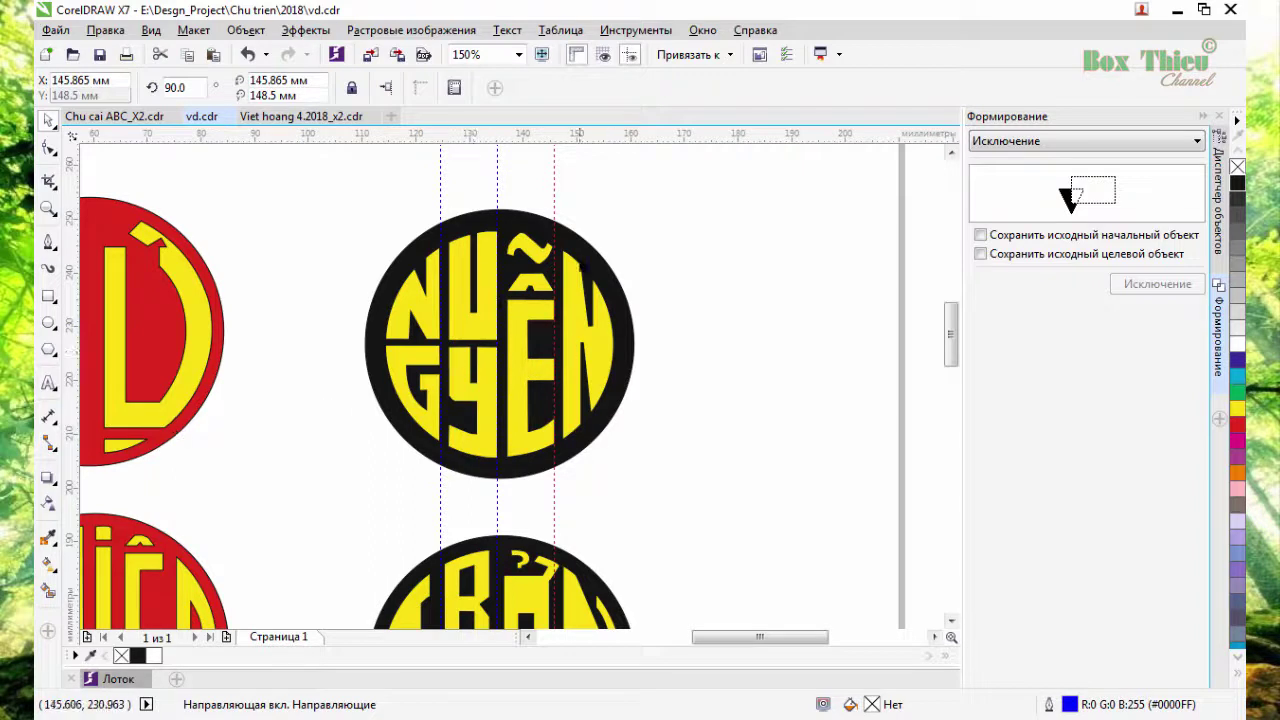
Add a horizontal guideline at about 227.5 mm through the gap between the upper and lower letters of the uppermost black-and-yellow seal
scroll(500, 345, up, 3)
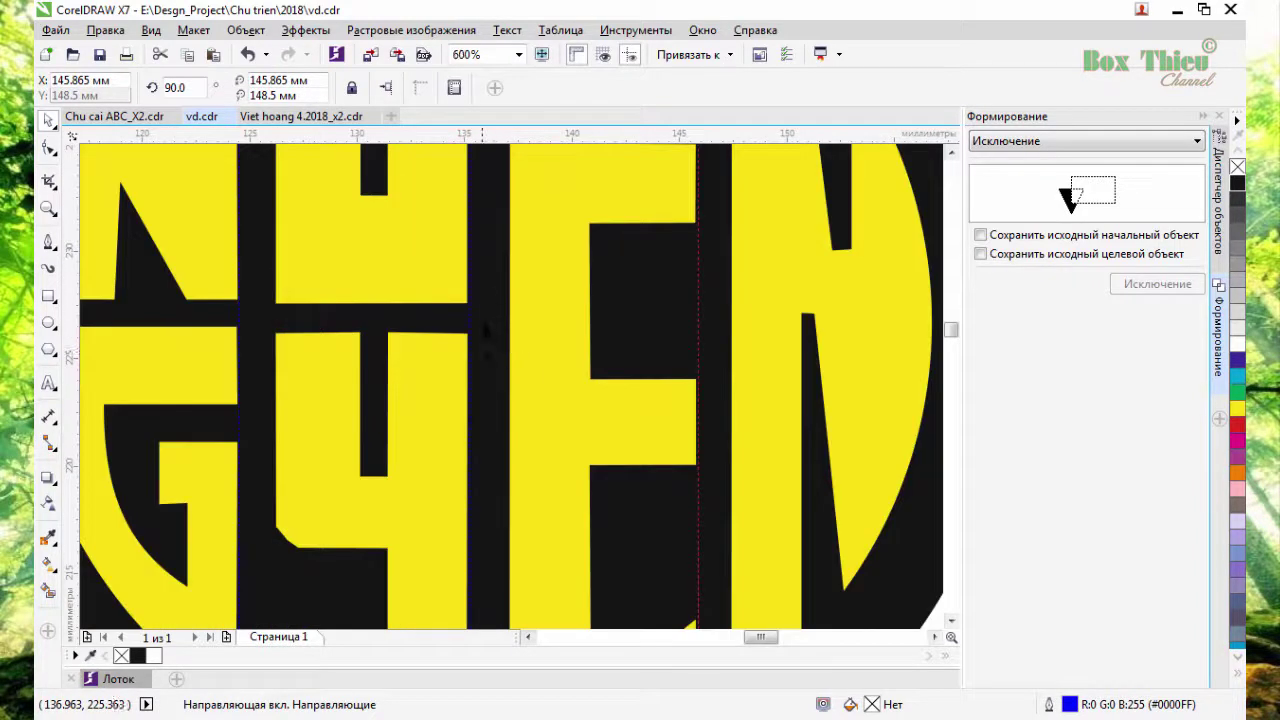
scroll(486, 340, down, 3)
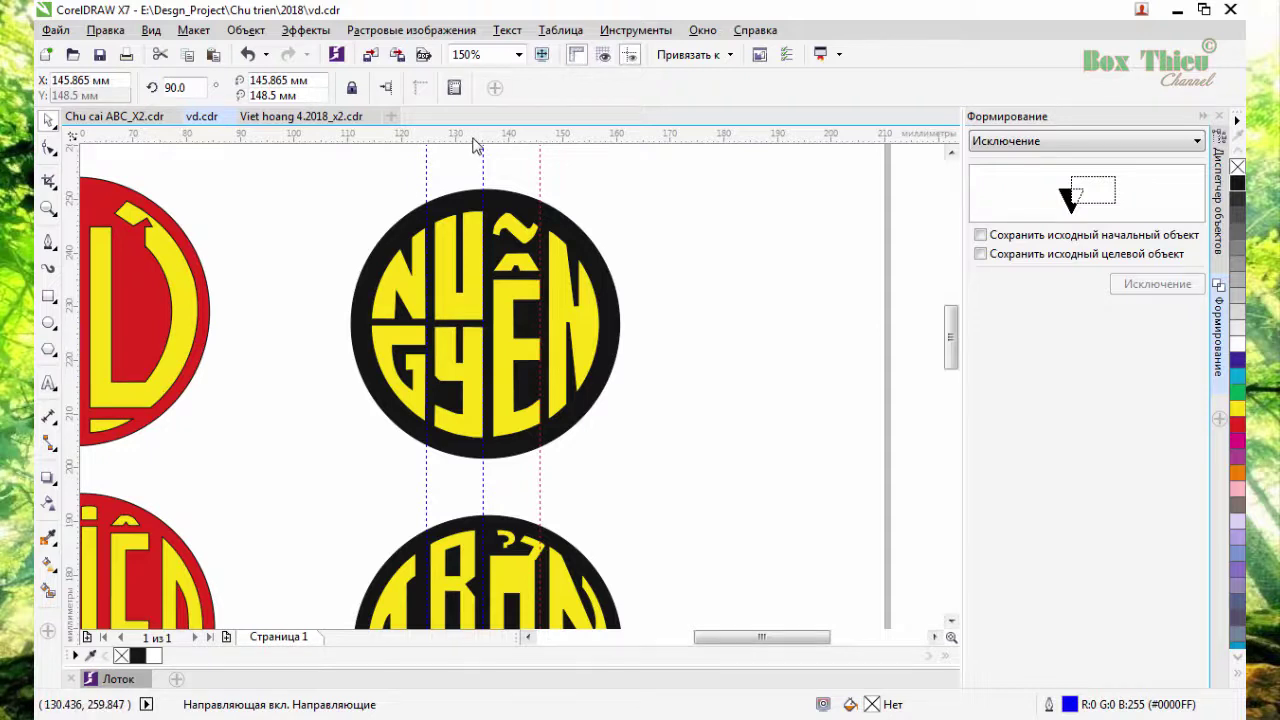
drag(475, 314, 482, 319)
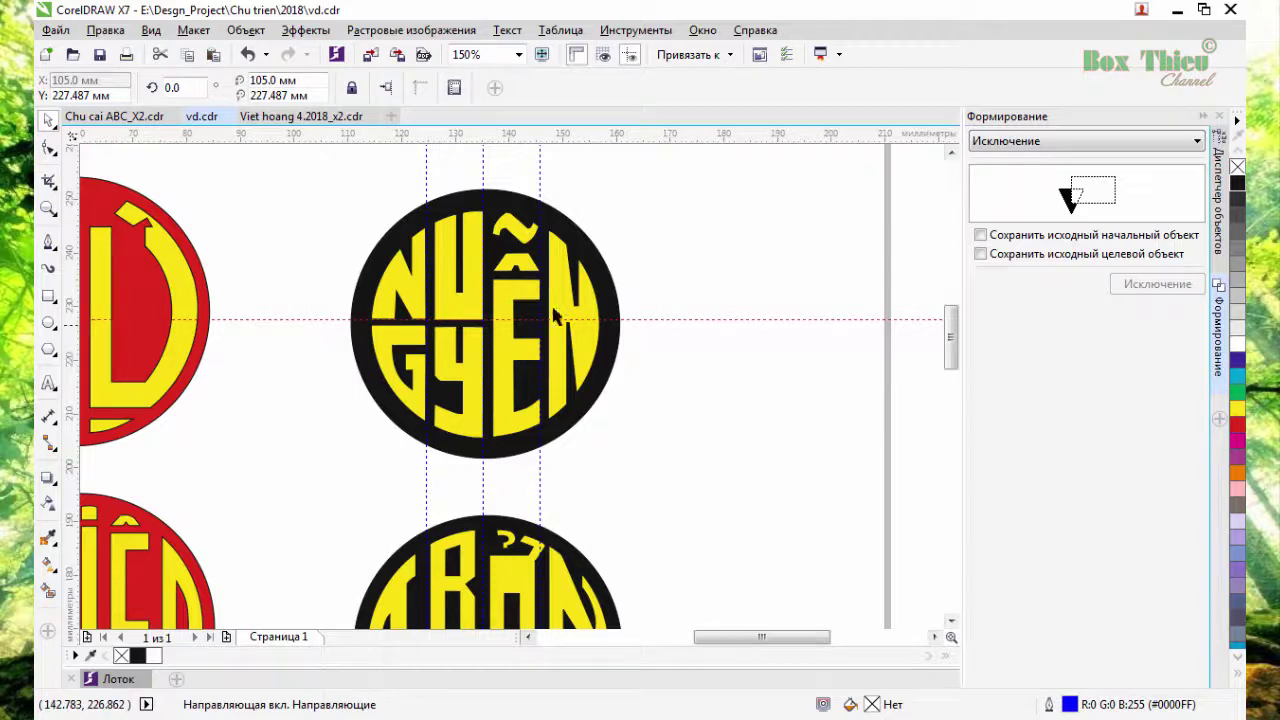
Examine how the guidelines divide the uppermost black-and-yellow seal into columns and rows, and compare it with the red-and-yellow seals, deselecting the horizontal guideline
scroll(562, 306, down, 3)
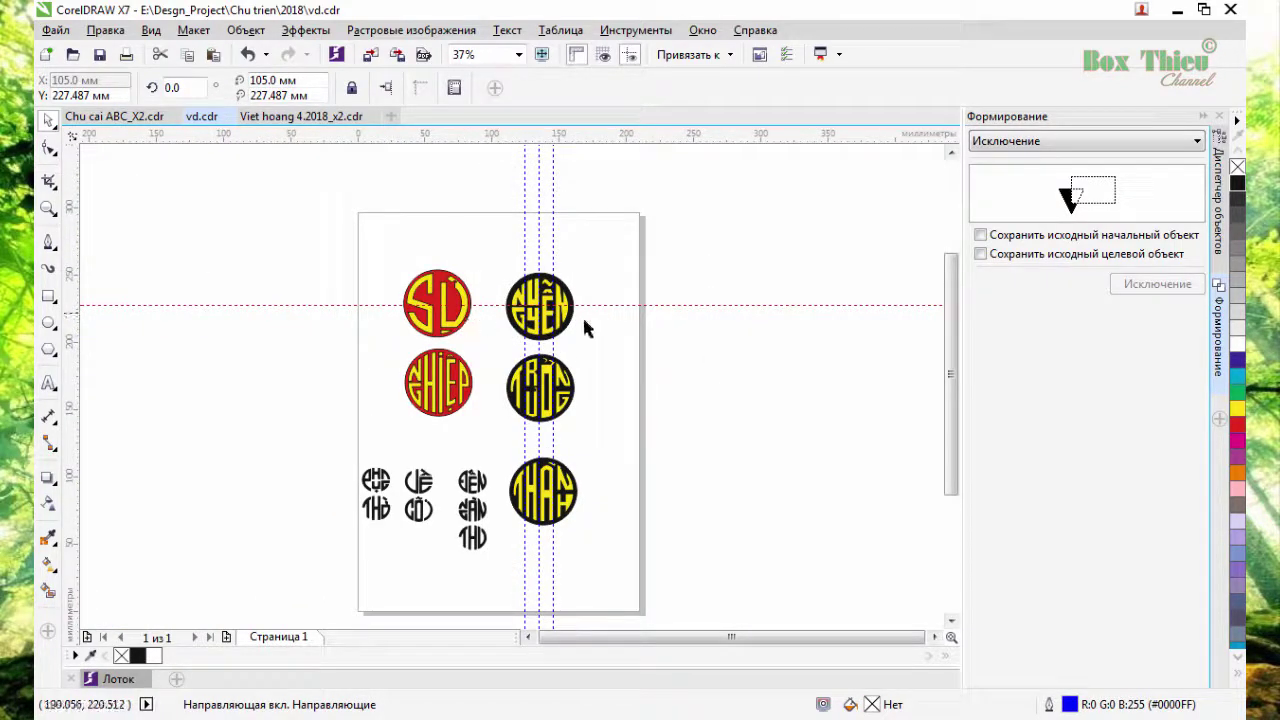
scroll(566, 318, up, 1)
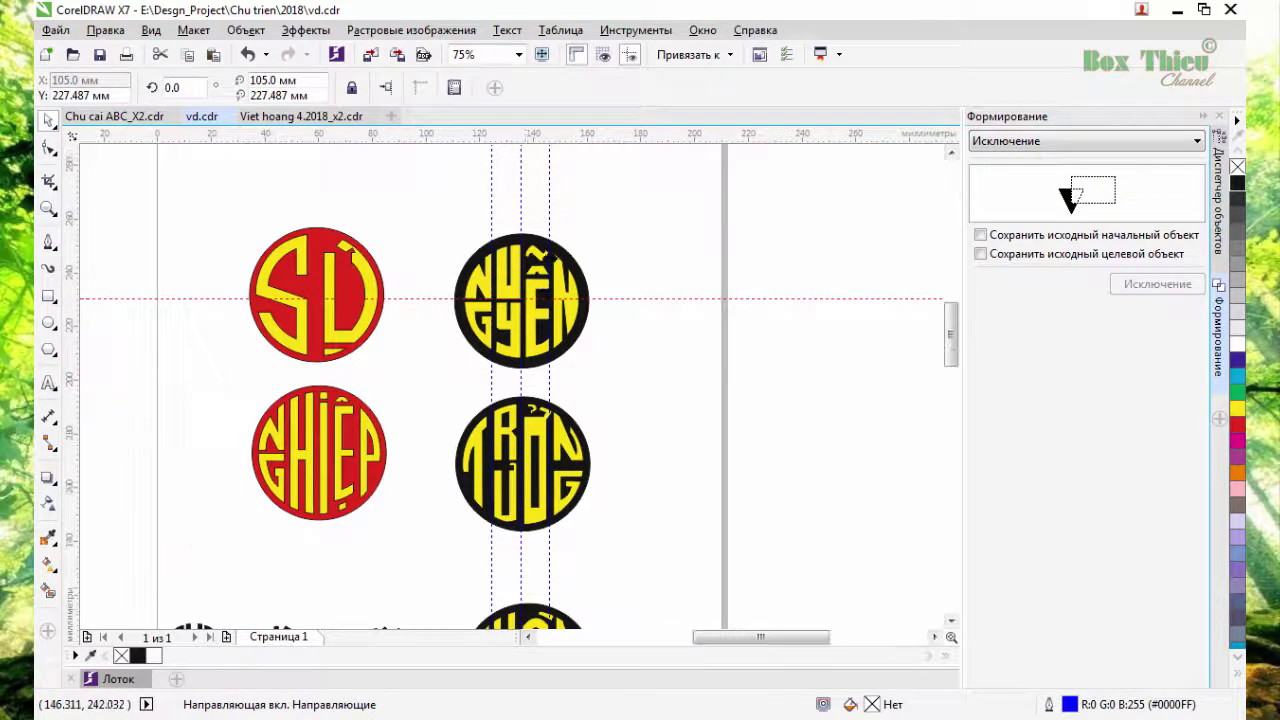
scroll(527, 298, up, 2)
scroll(549, 259, down, 1)
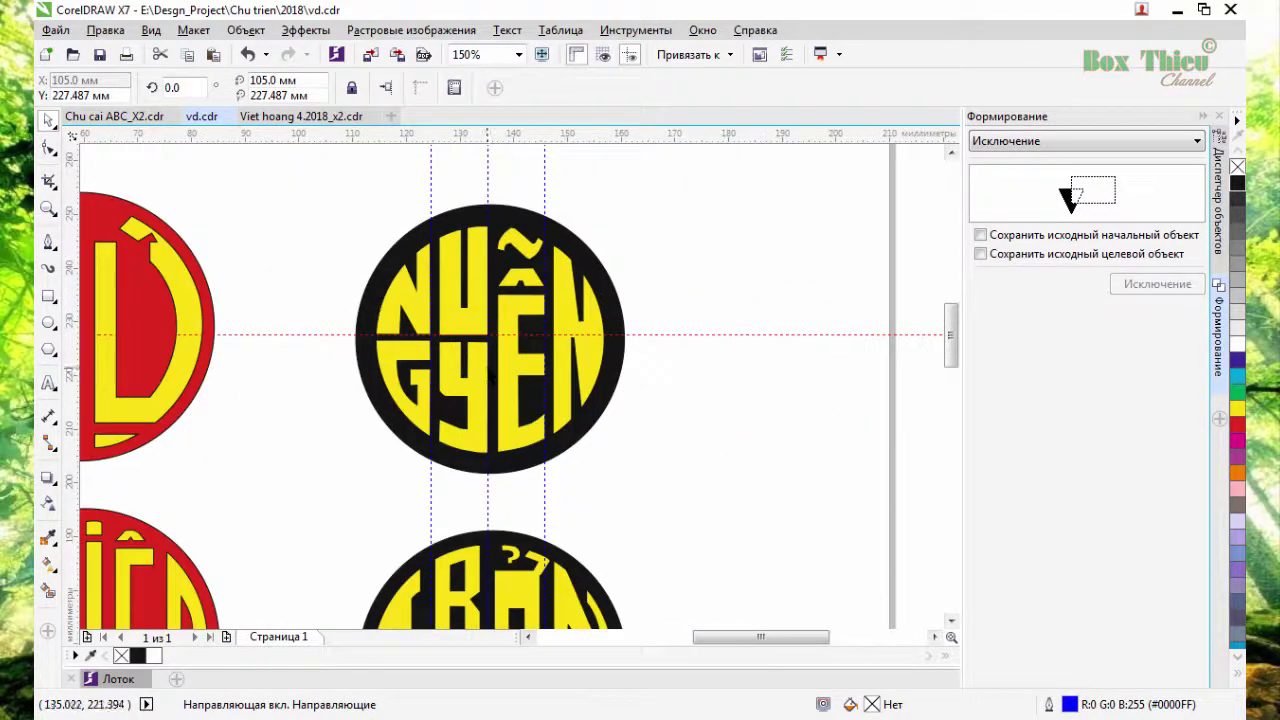
scroll(478, 355, up, 1)
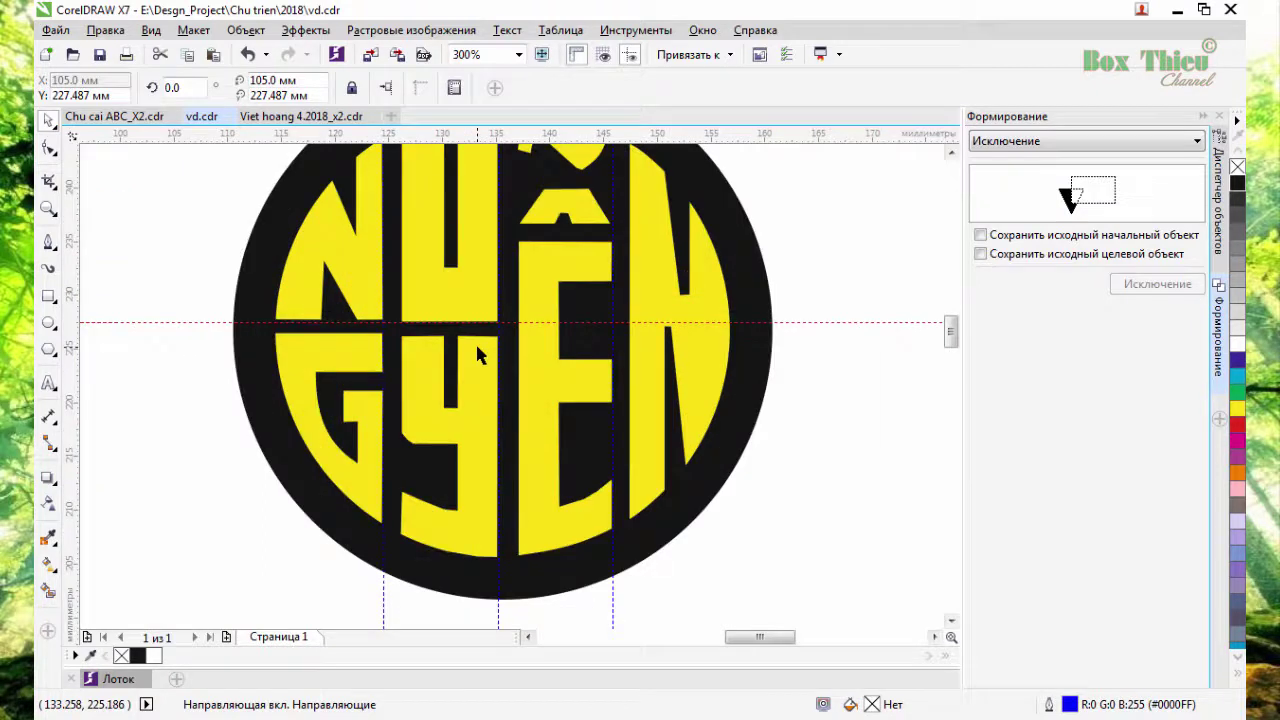
drag(489, 306, 466, 400)
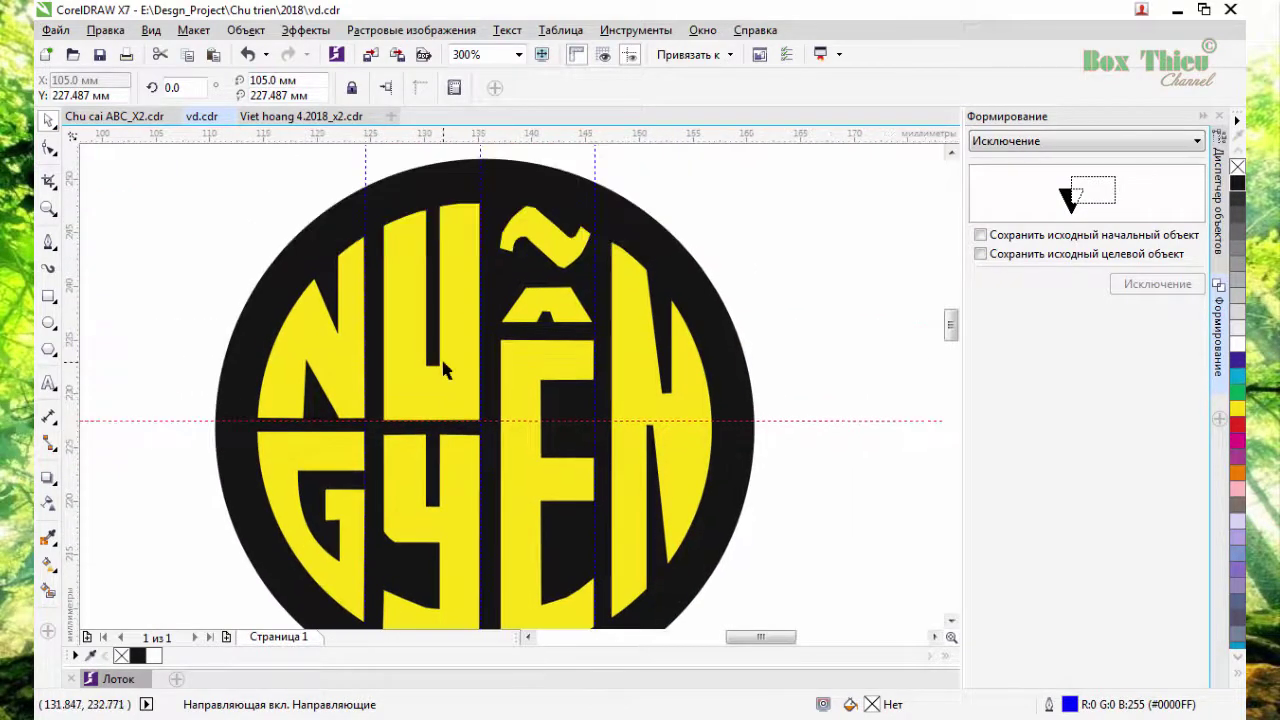
click(443, 364)
scroll(443, 366, down, 2)
click(313, 455)
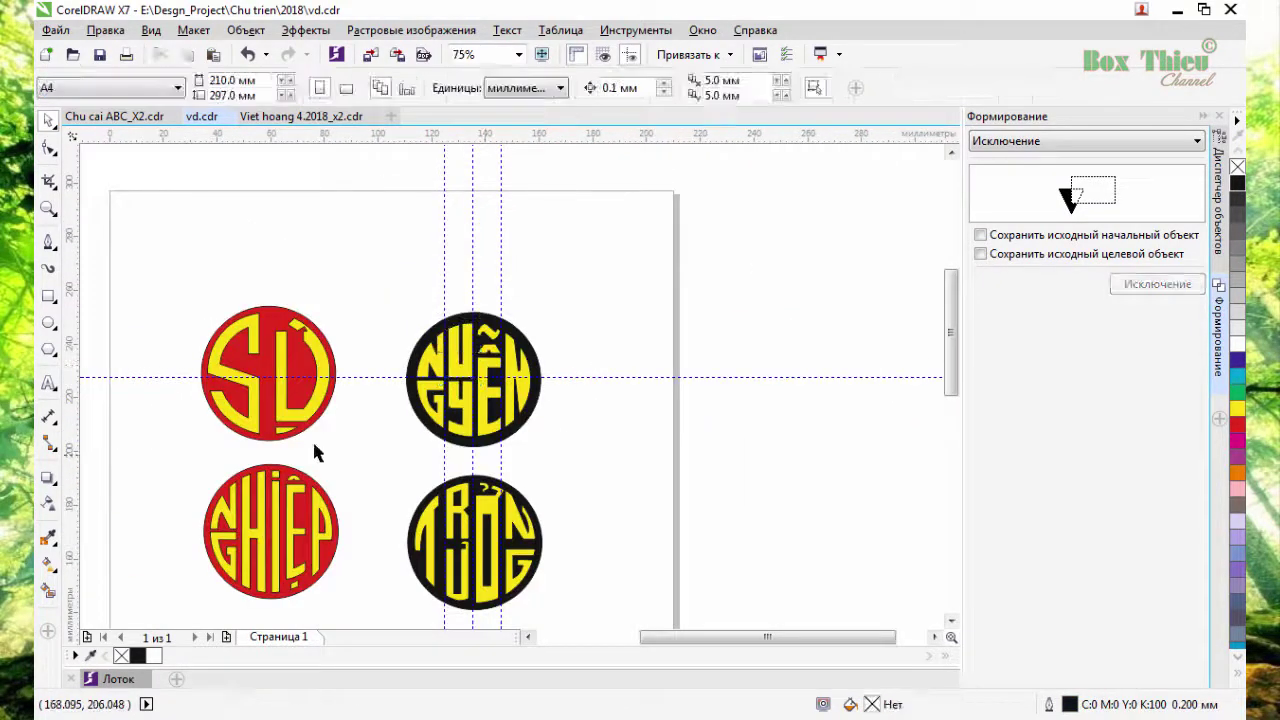
drag(318, 430, 396, 428)
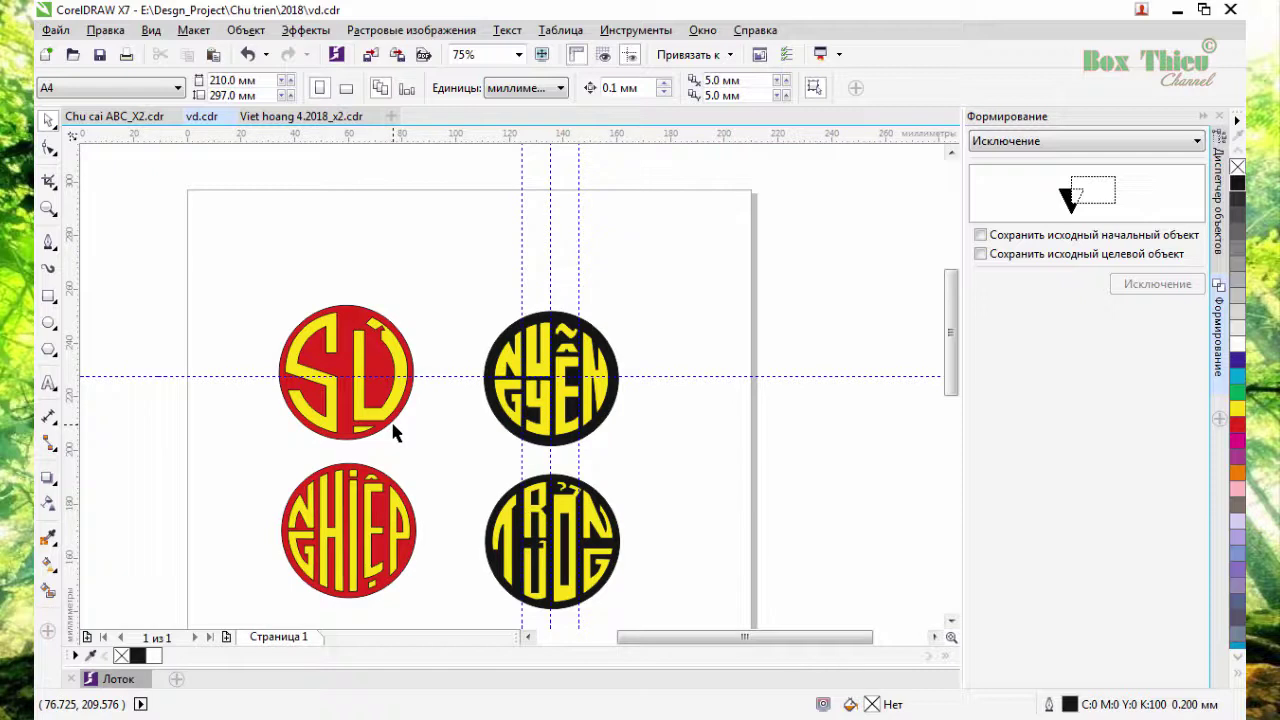
scroll(387, 434, down, 2)
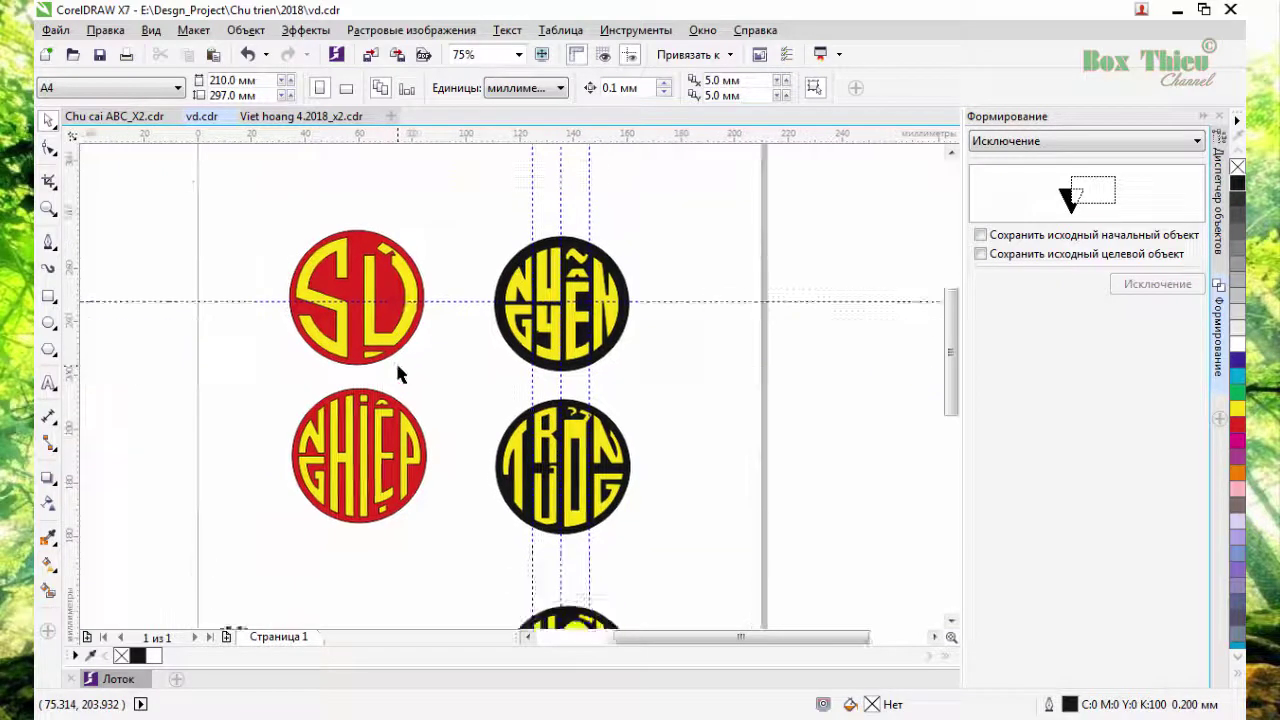
scroll(398, 372, up, 2)
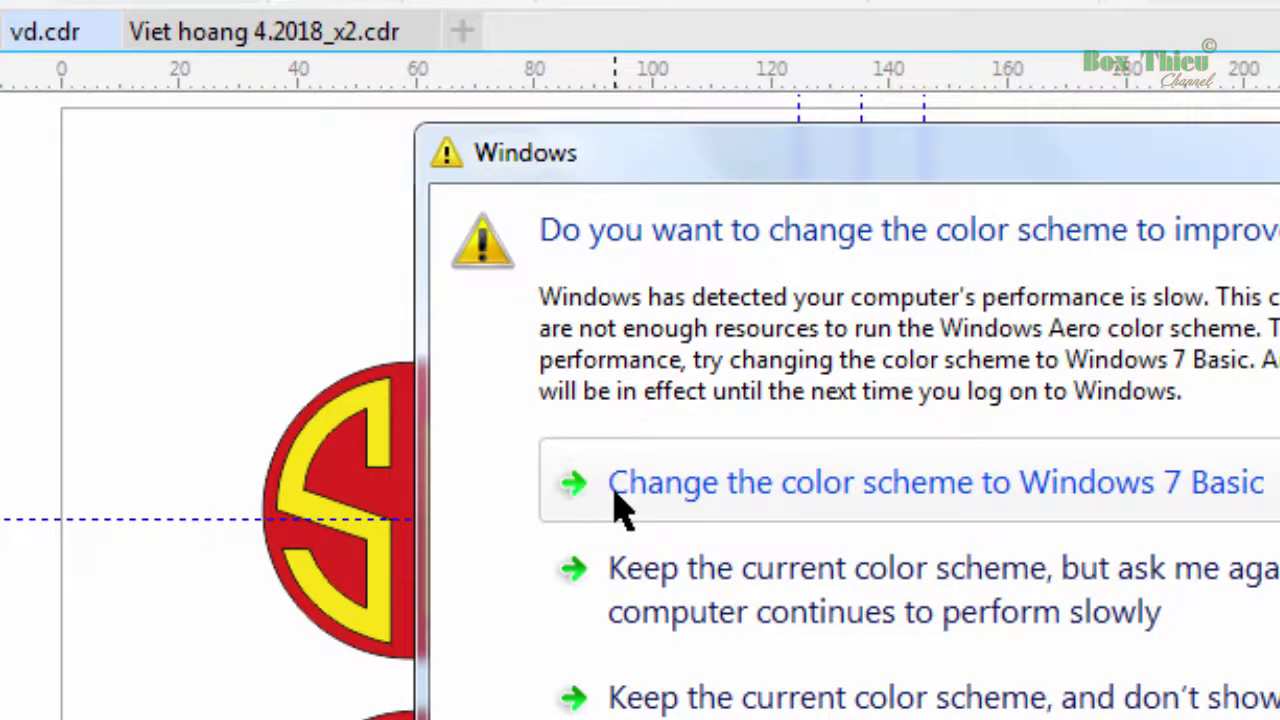
Dismiss the Windows color scheme prompt and place a vertical guideline through the middle of the SỰ seal at about 59.2 mm
click(620, 505)
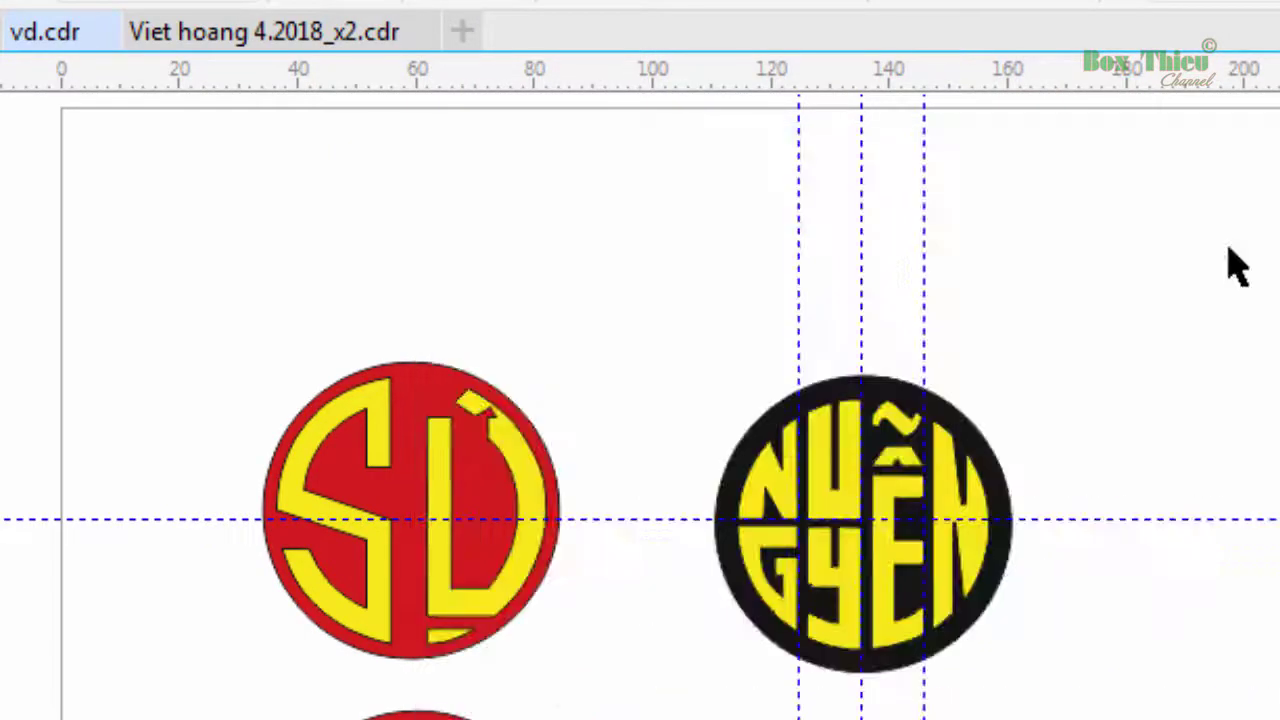
scroll(449, 557, up, 3)
scroll(471, 563, down, 1)
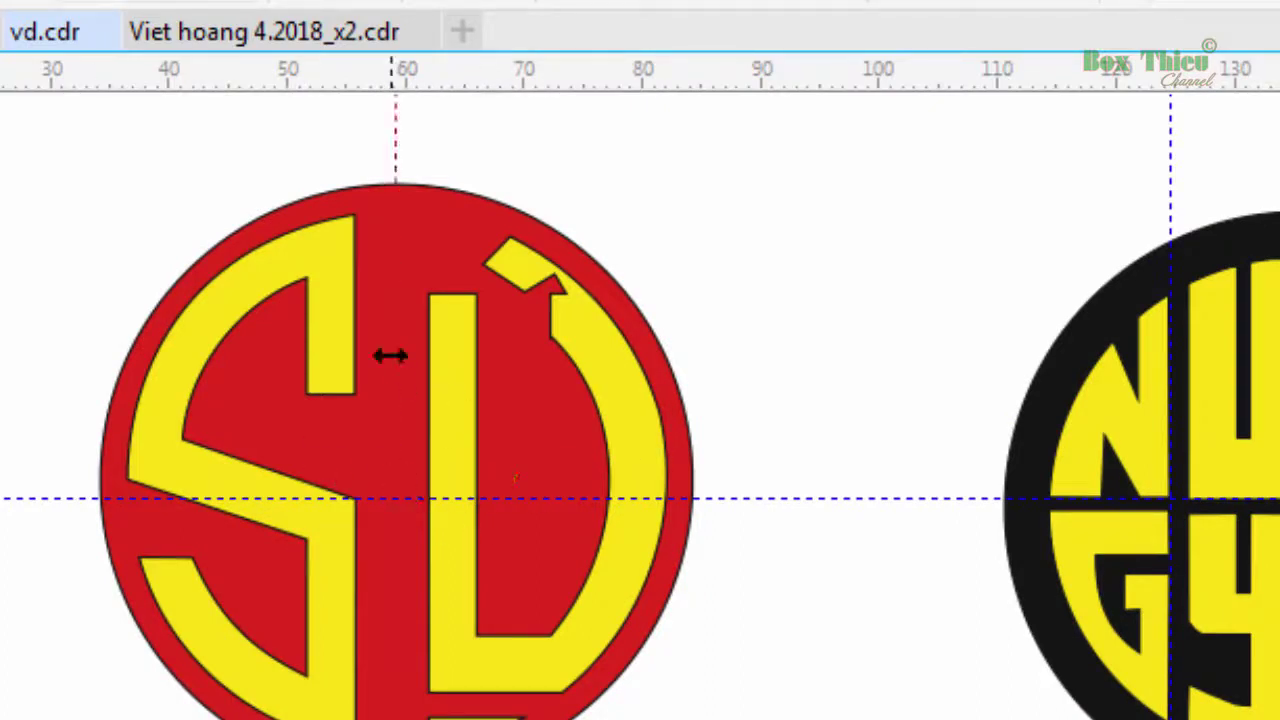
Switch to Chu cai ABC_X2.cdr and examine the shapes of the letter variants, selecting the smallest yellow Ư
scroll(403, 162, up, 3)
scroll(432, 244, down, 3)
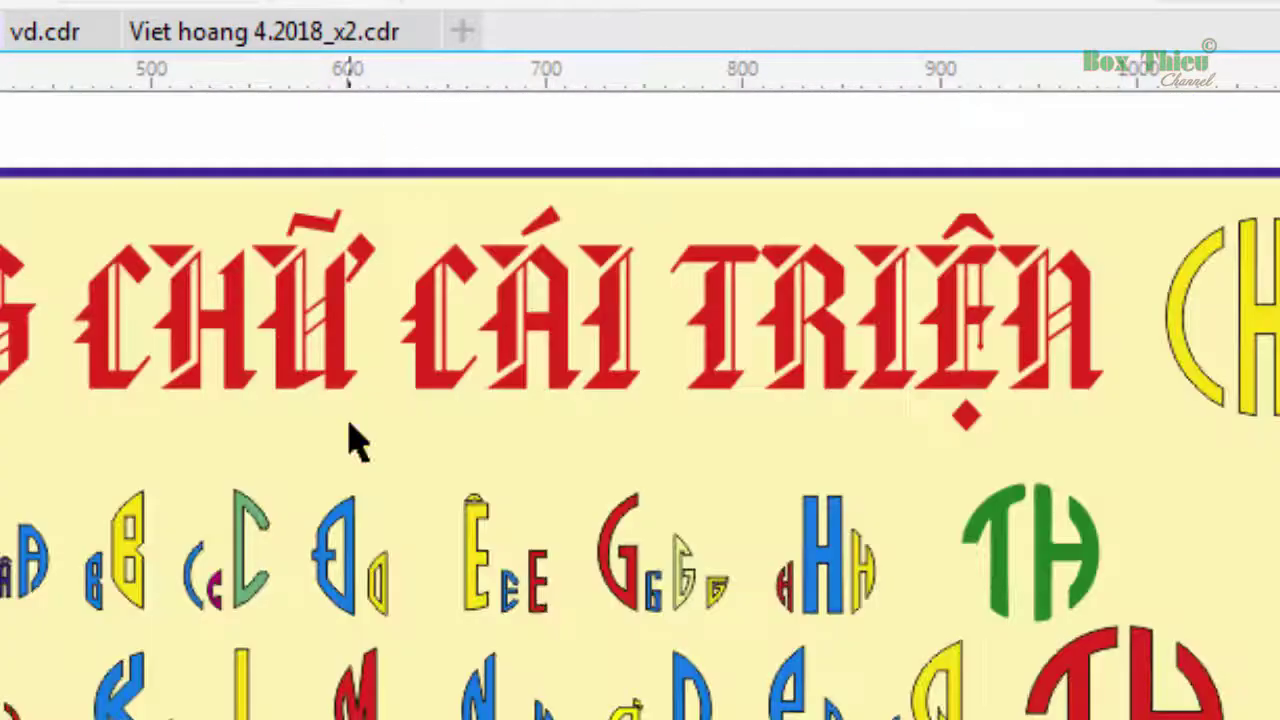
scroll(118, 700, up, 2)
scroll(120, 700, up, 2)
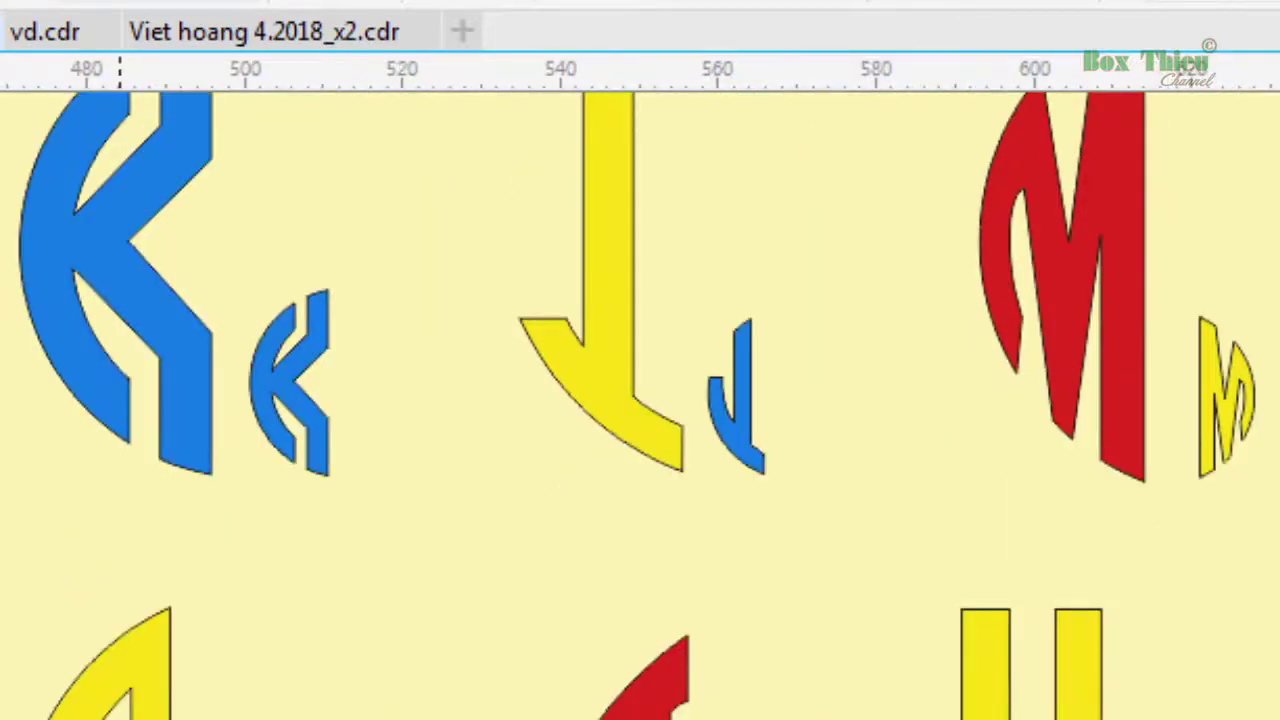
scroll(120, 700, down, 3)
scroll(395, 700, up, 3)
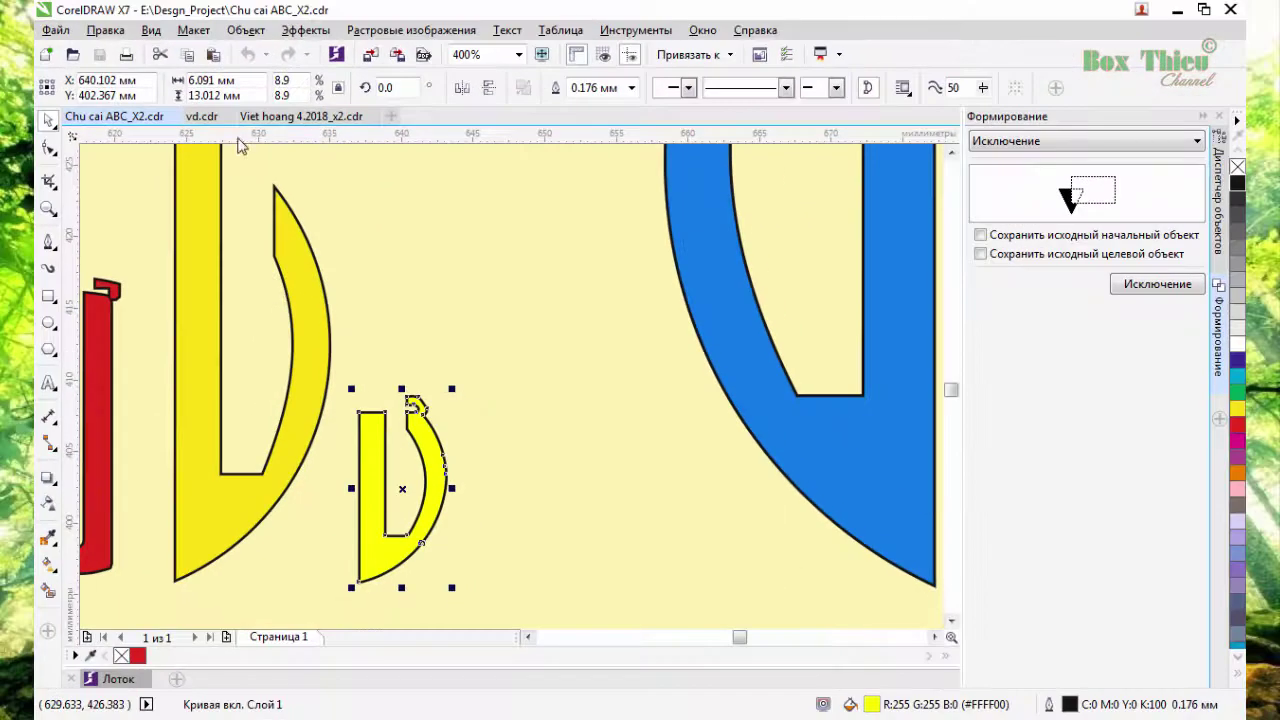
Return to vd.cdr and examine the mark beneath the Ự in the SỰ seal, selecting and then deselecting it
click(196, 113)
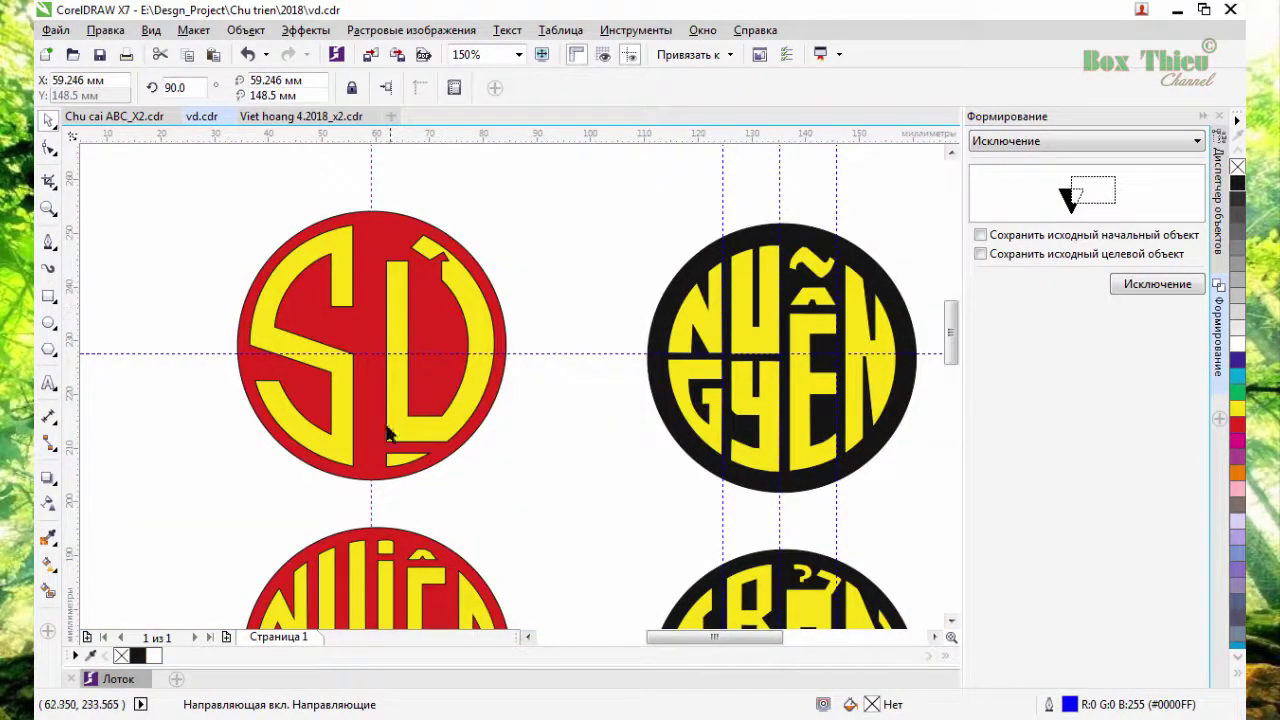
scroll(410, 462, up, 2)
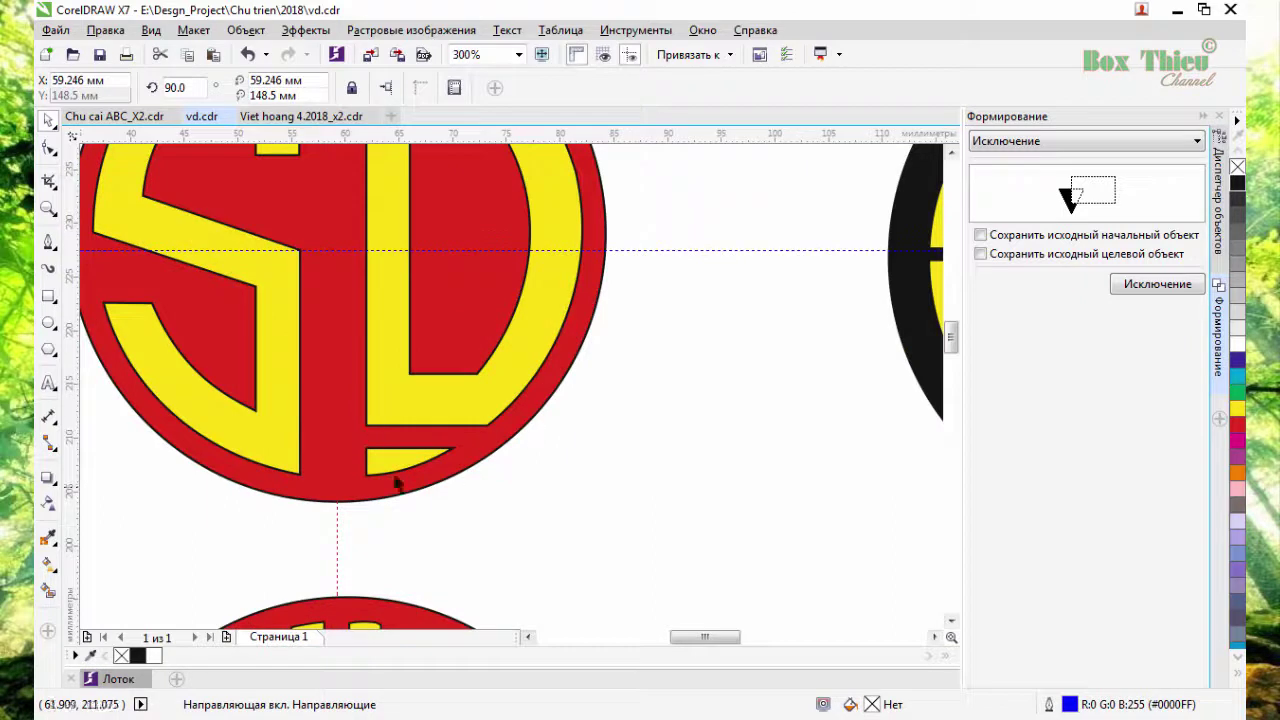
scroll(378, 457, up, 4)
click(381, 460)
scroll(408, 454, down, 6)
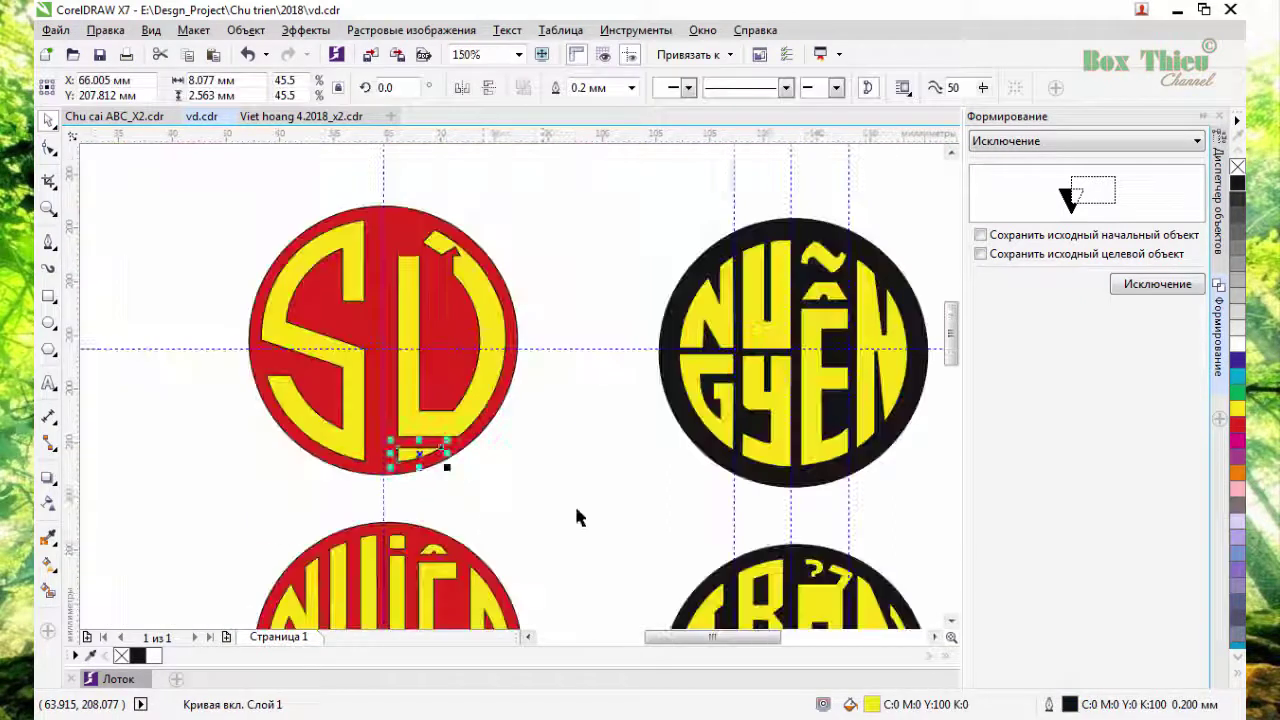
key(Escape)
Examine the stacked N and G and the column layout of the red-and-yellow NGHIỆP seal
scroll(486, 380, down, 4)
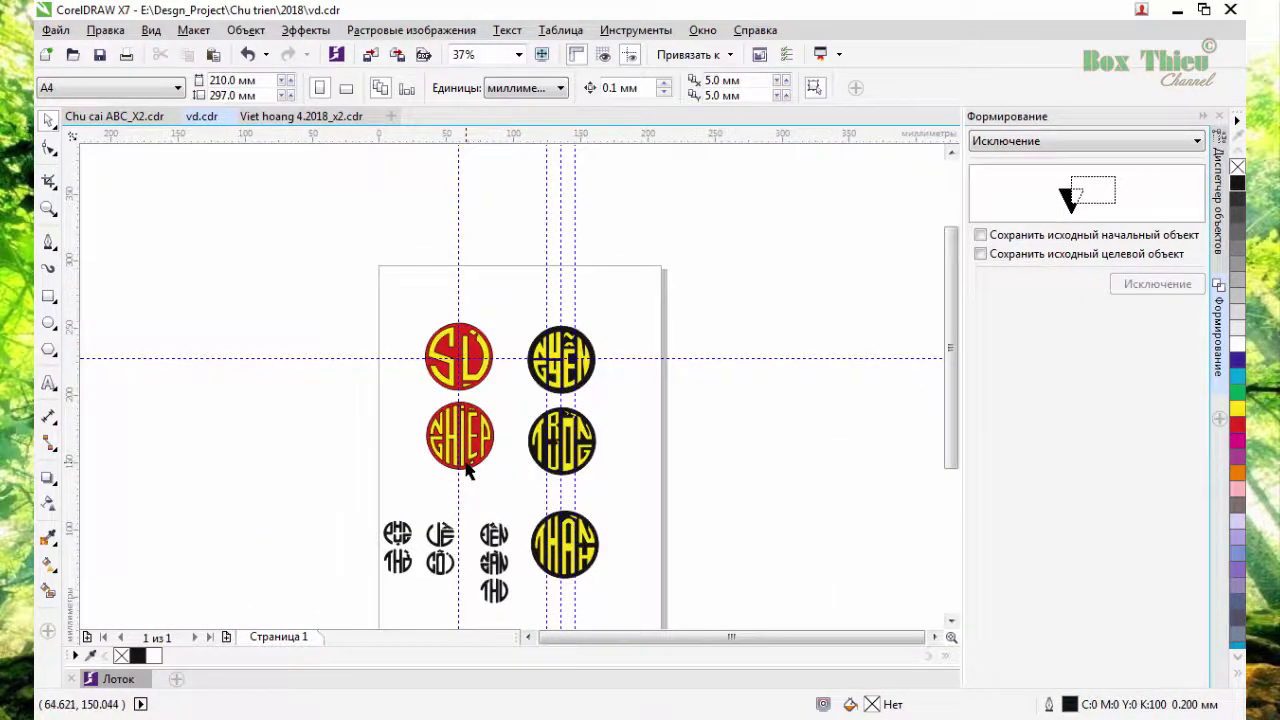
scroll(452, 460, up, 3)
scroll(367, 362, up, 2)
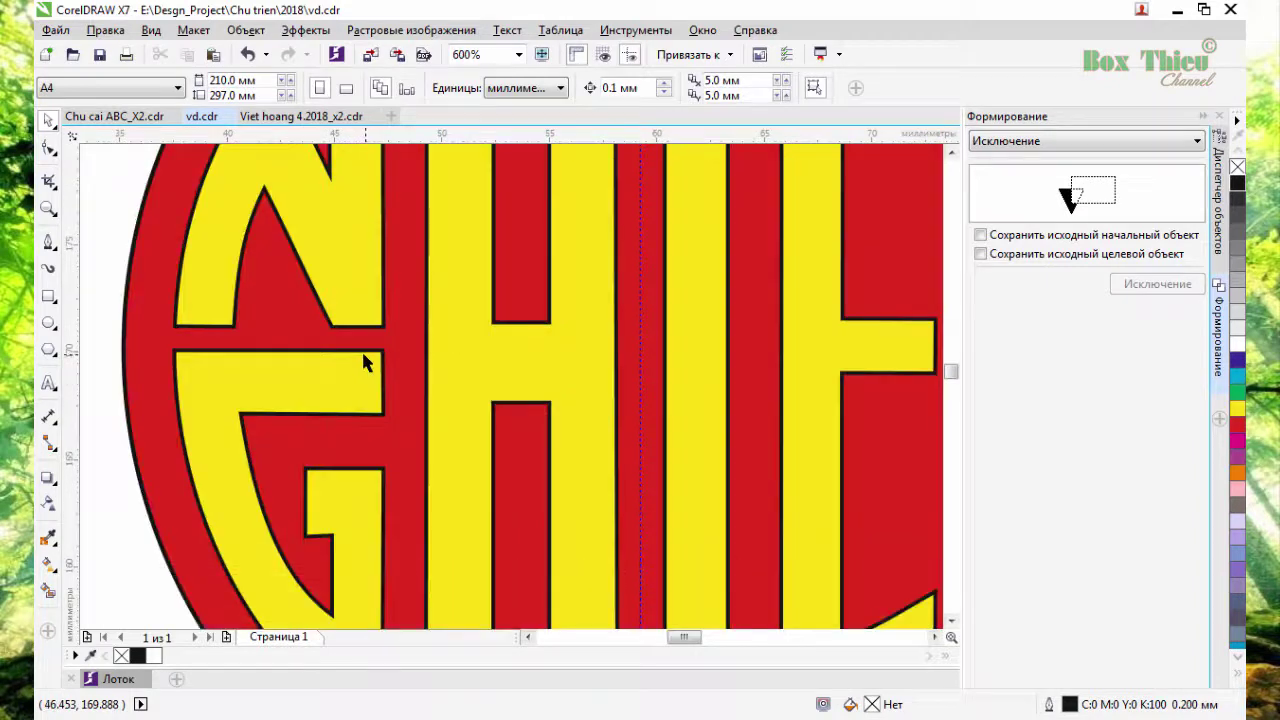
scroll(366, 363, down, 2)
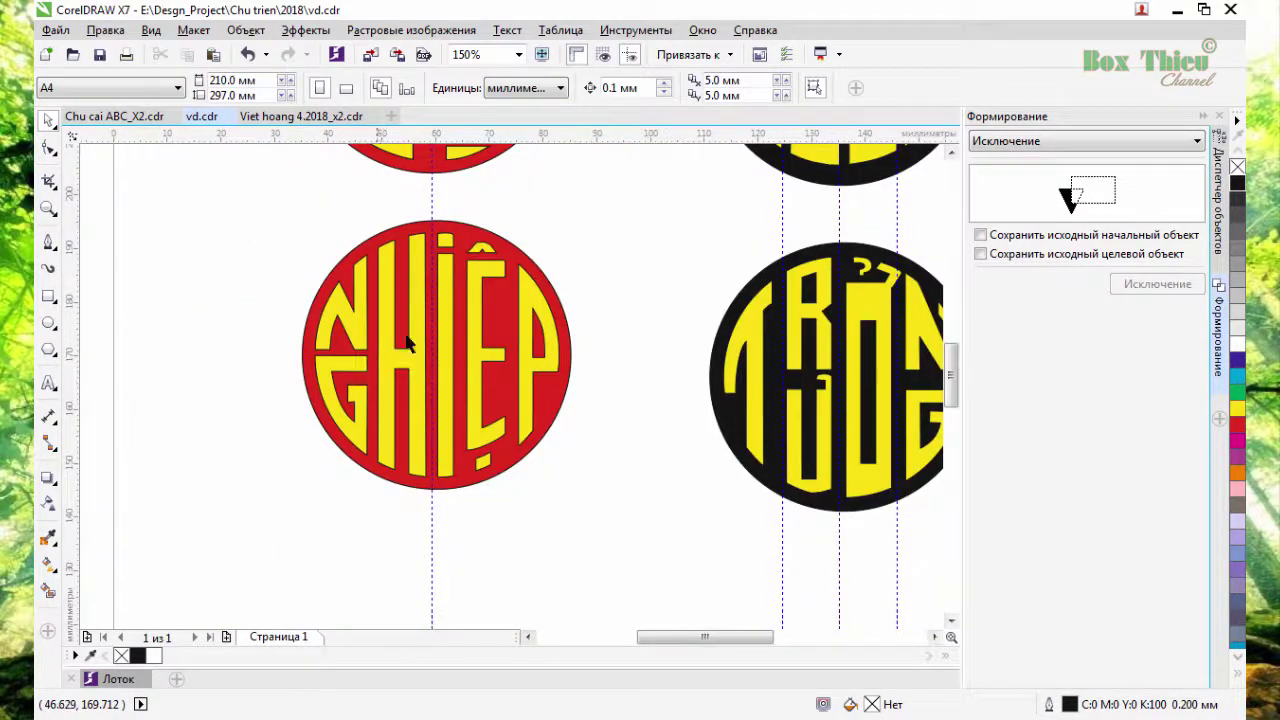
scroll(443, 380, down, 1)
drag(535, 452, 397, 406)
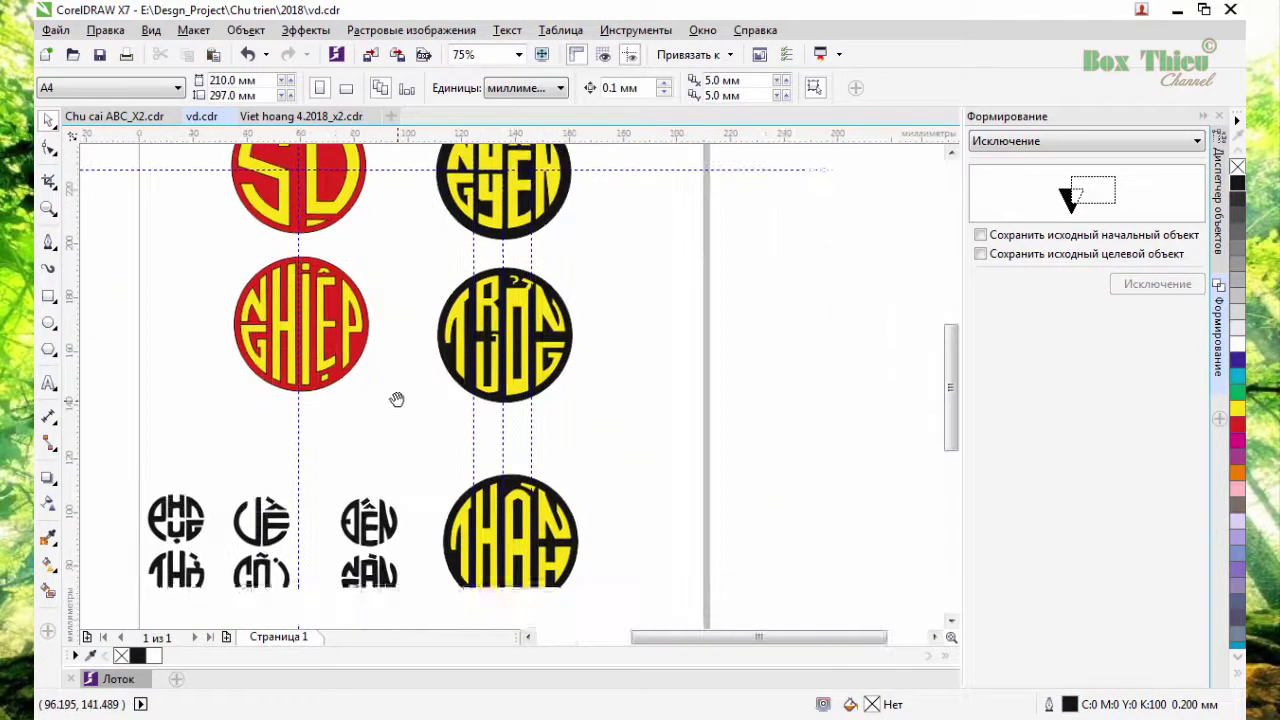
Examine the column layout of the black-and-yellow TRƯỞNG seal, including the stacked R and Ư, the stacked N and G, and the marks above Ở
scroll(545, 348, up, 1)
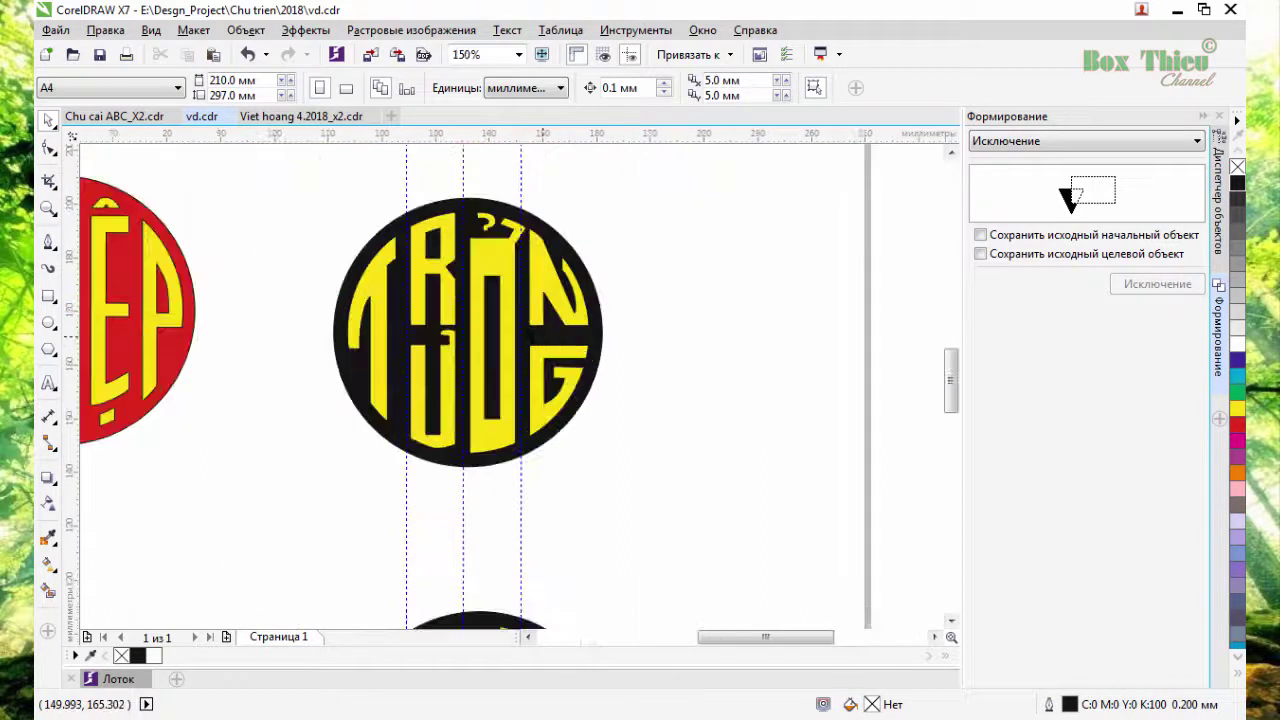
scroll(499, 307, down, 1)
scroll(510, 313, up, 3)
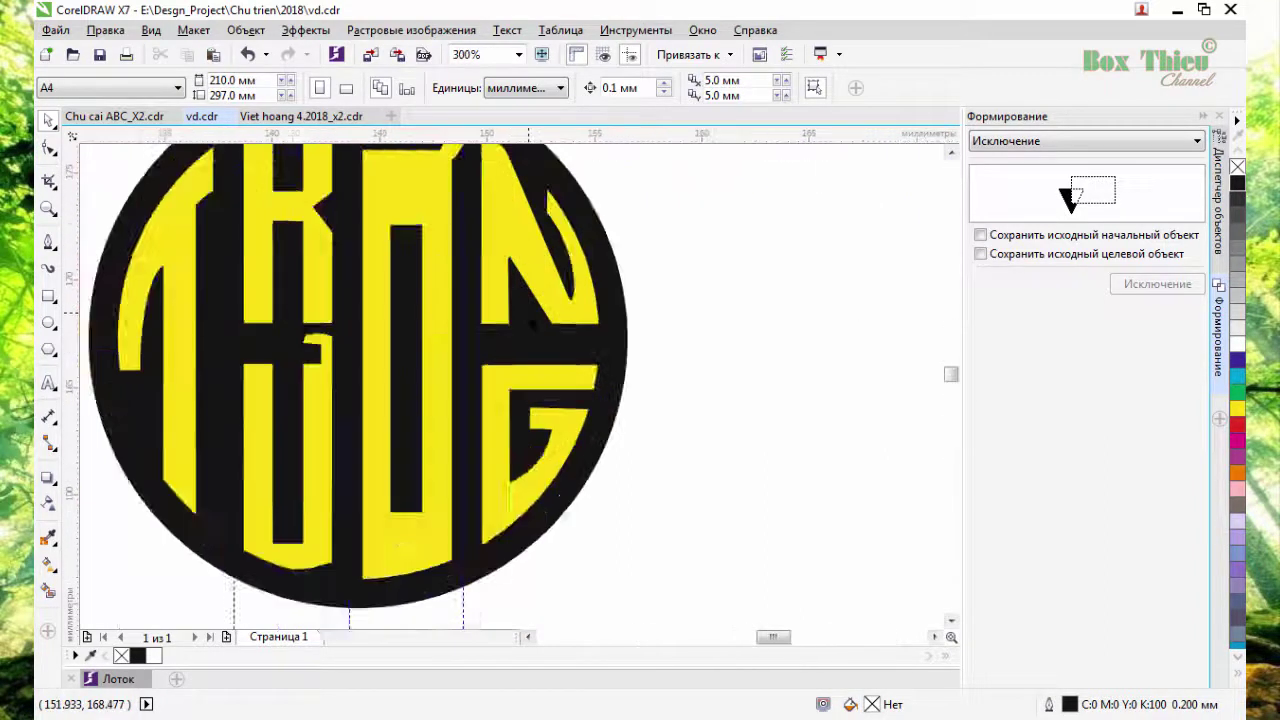
scroll(418, 337, down, 2)
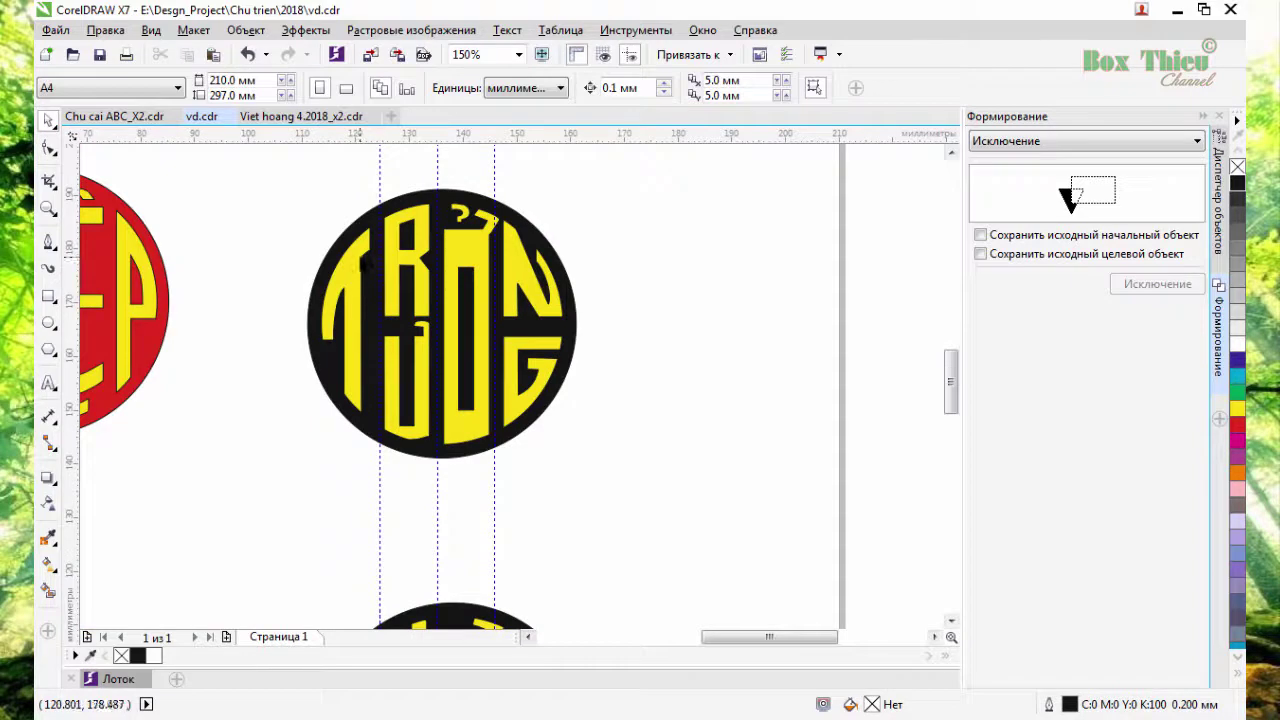
scroll(370, 258, up, 2)
scroll(395, 245, down, 2)
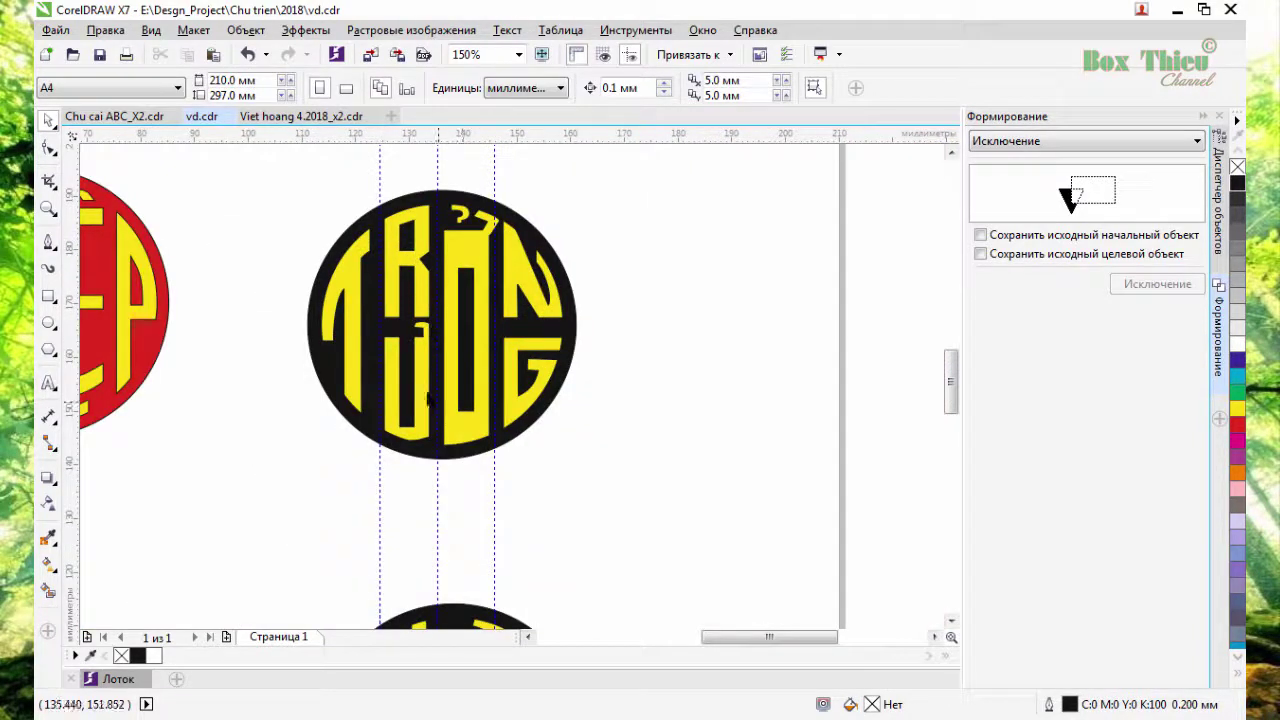
scroll(565, 325, up, 2)
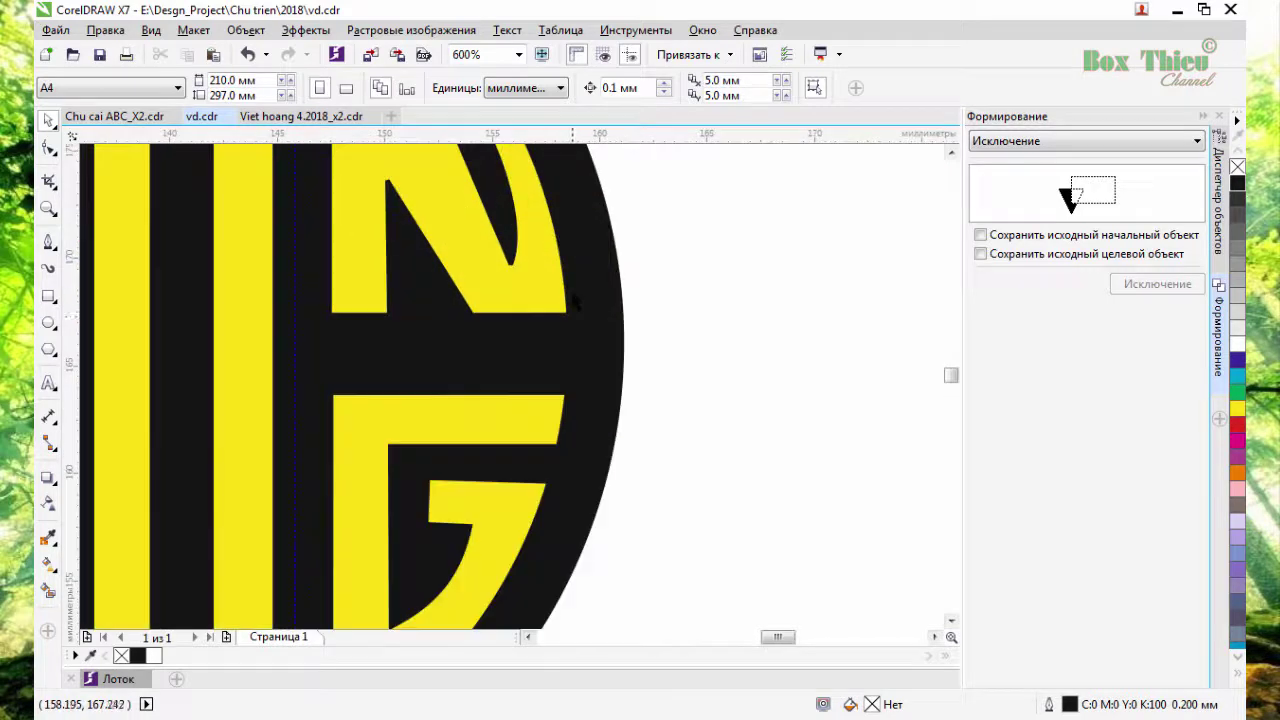
scroll(466, 393, down, 1)
scroll(492, 435, up, 1)
scroll(500, 430, down, 1)
scroll(495, 300, up, 1)
scroll(490, 258, down, 1)
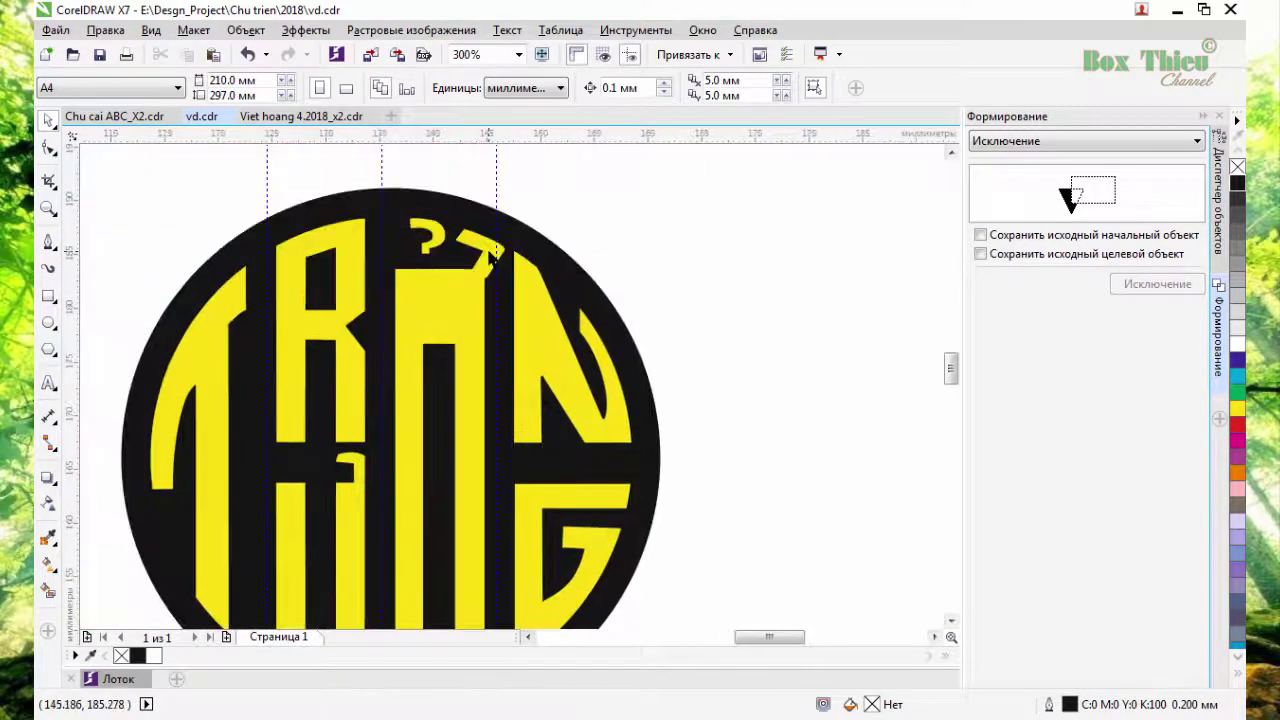
scroll(492, 258, down, 3)
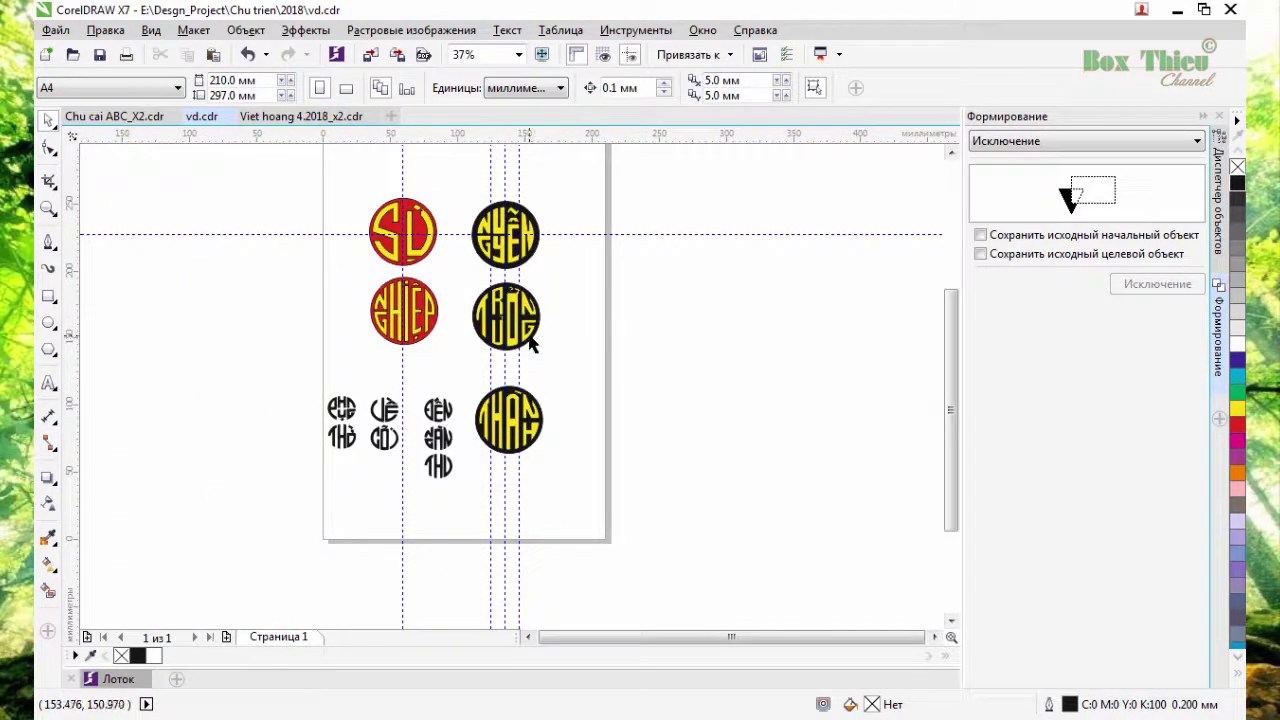
scroll(532, 345, up, 3)
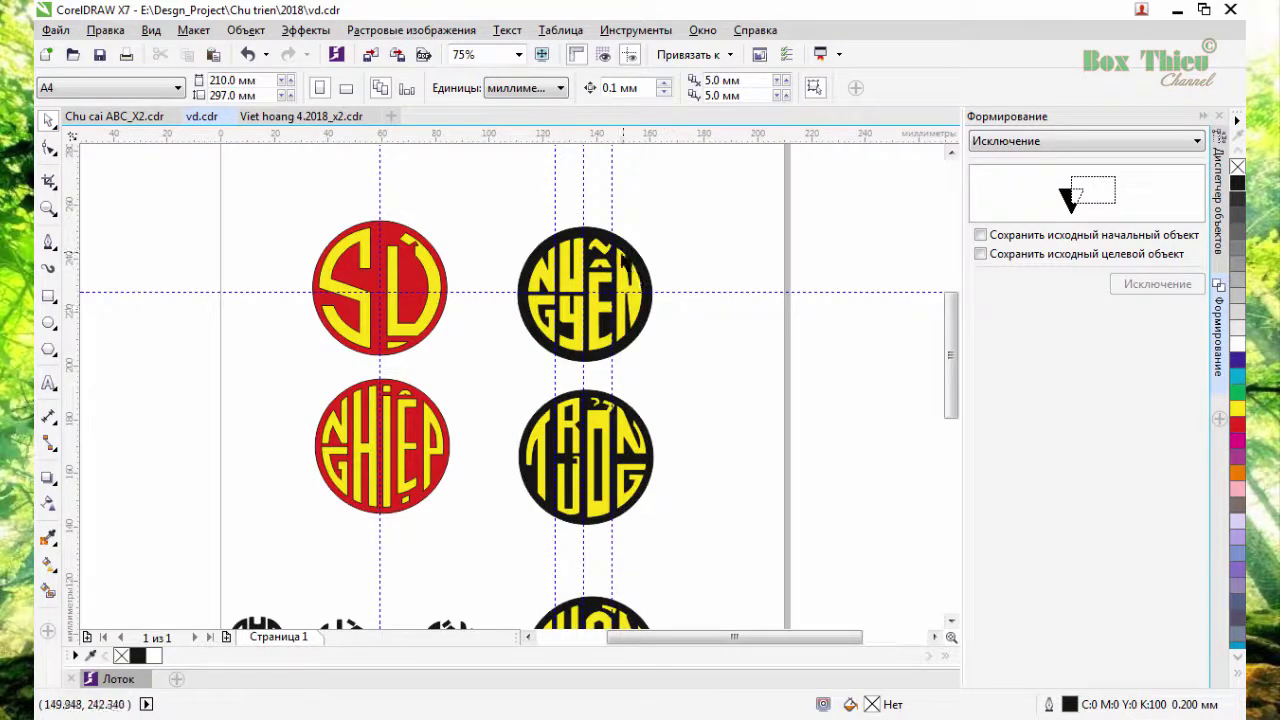
scroll(622, 251, down, 1)
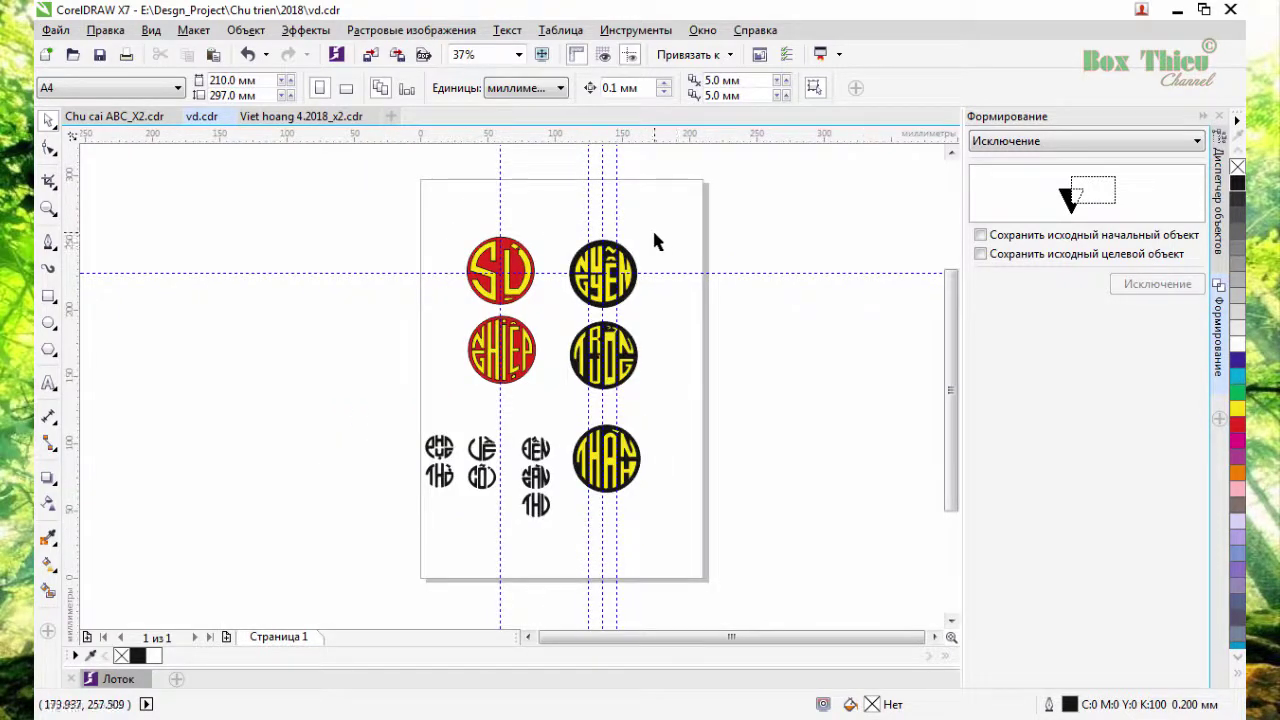
Delete all the guidelines from the master page using the Object Manager
click(1217, 212)
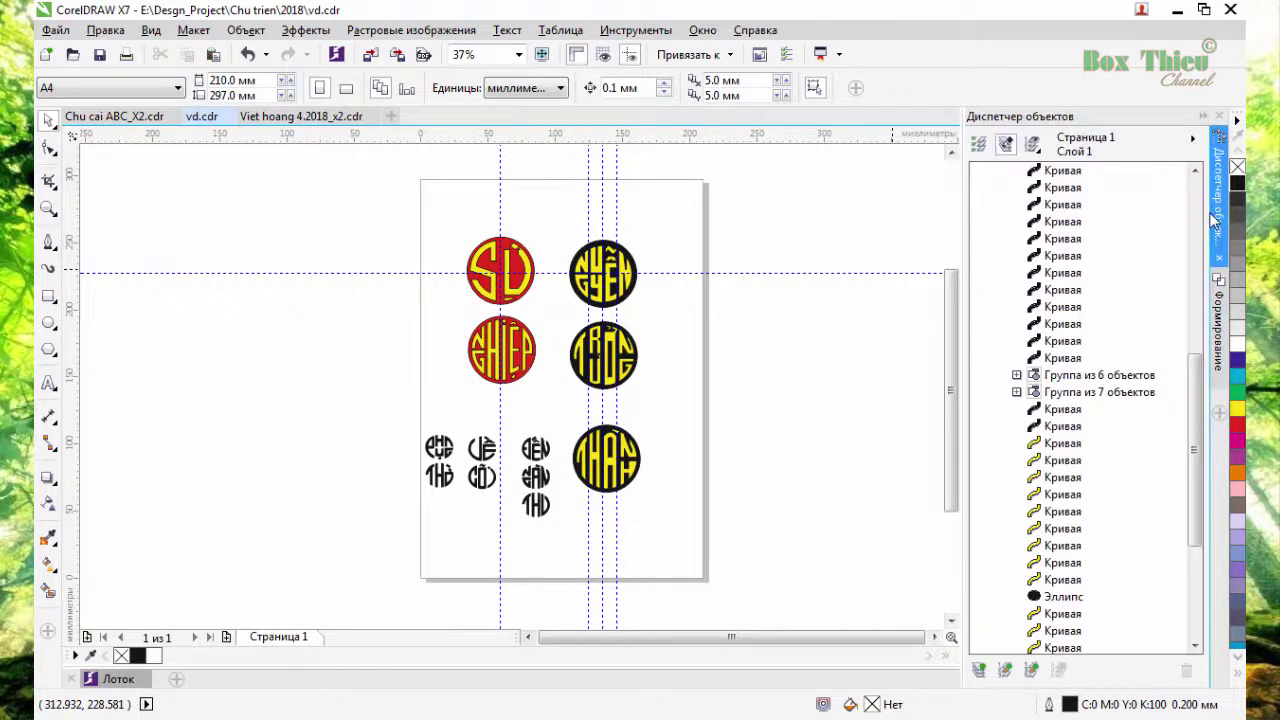
scroll(1082, 500, down, 5)
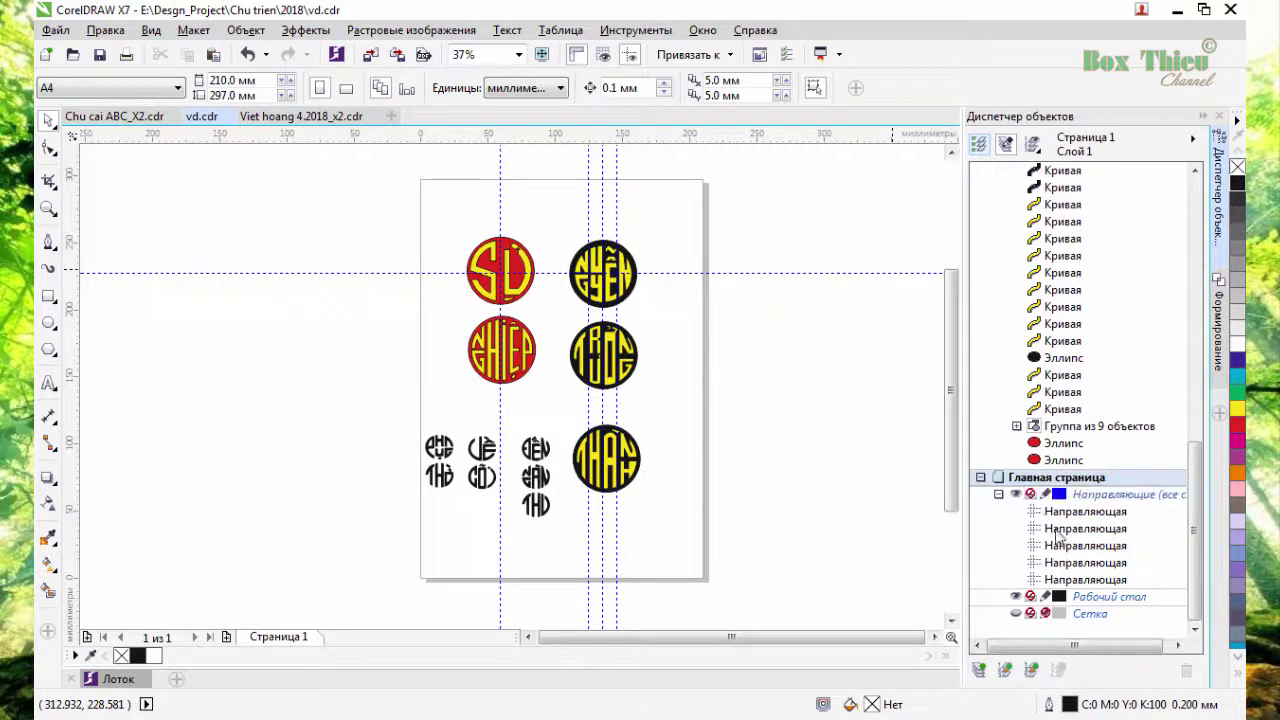
click(1074, 512)
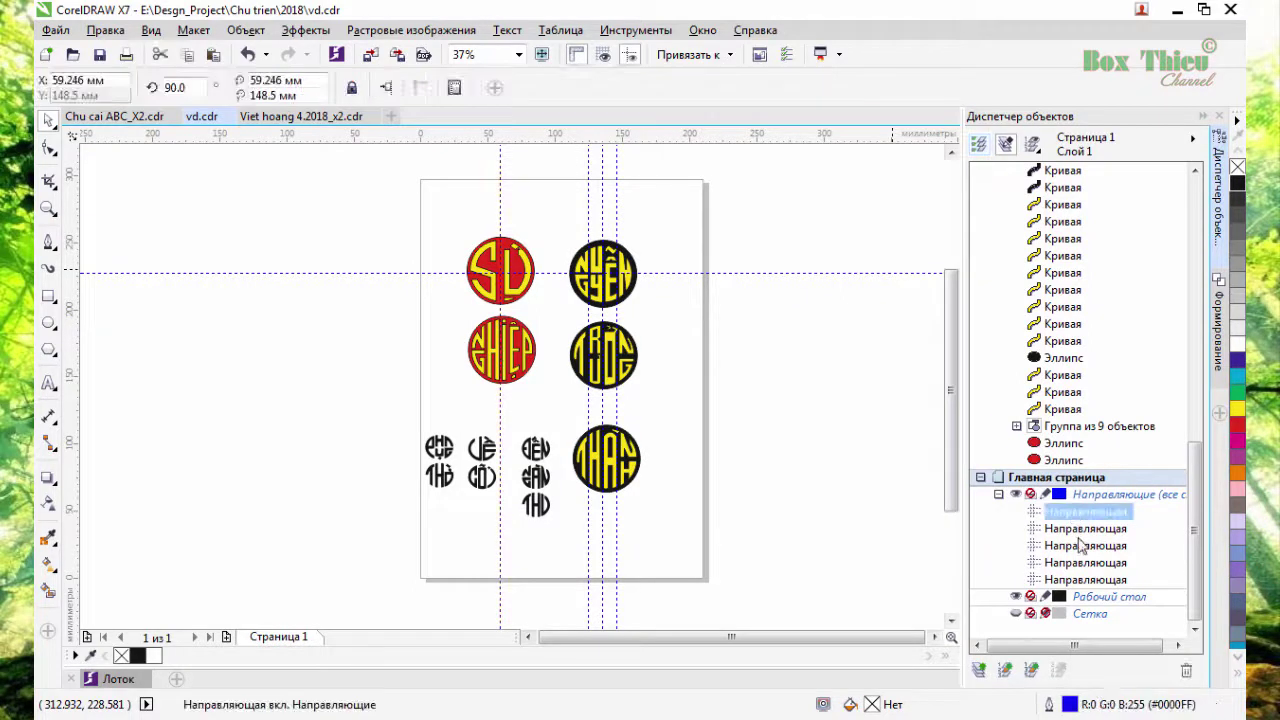
shift+click(1080, 580)
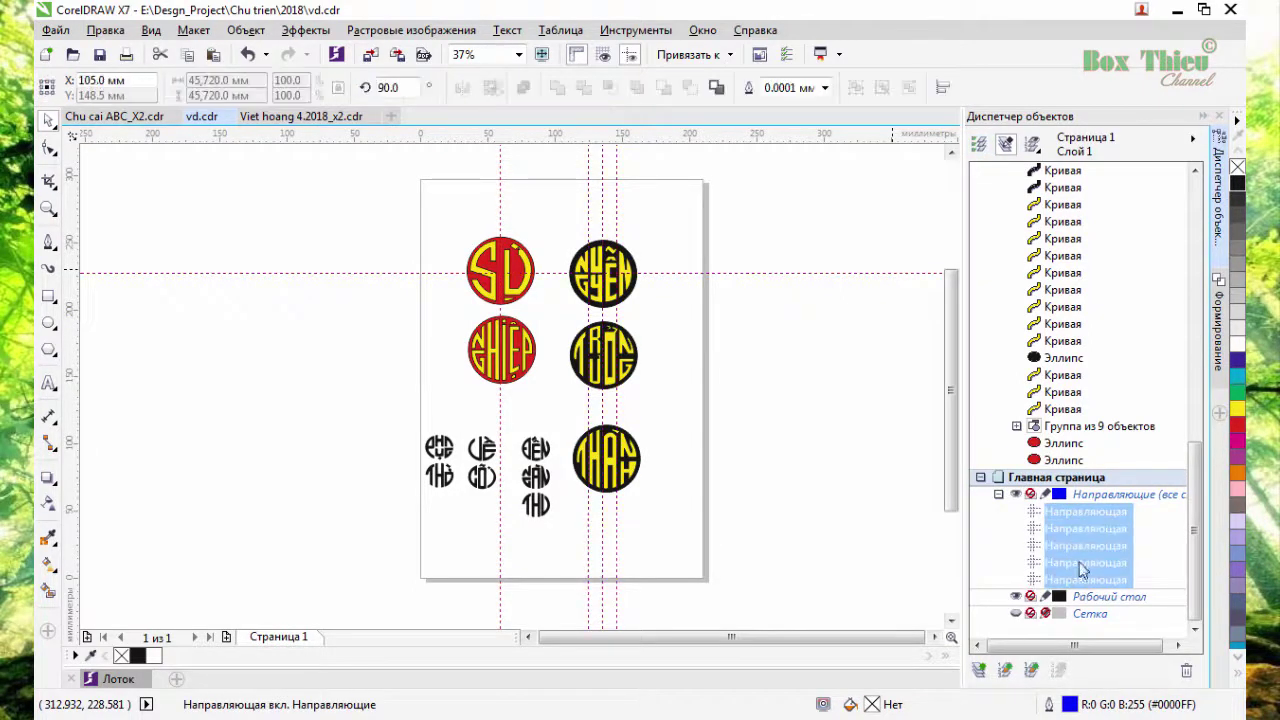
right_click(1080, 569)
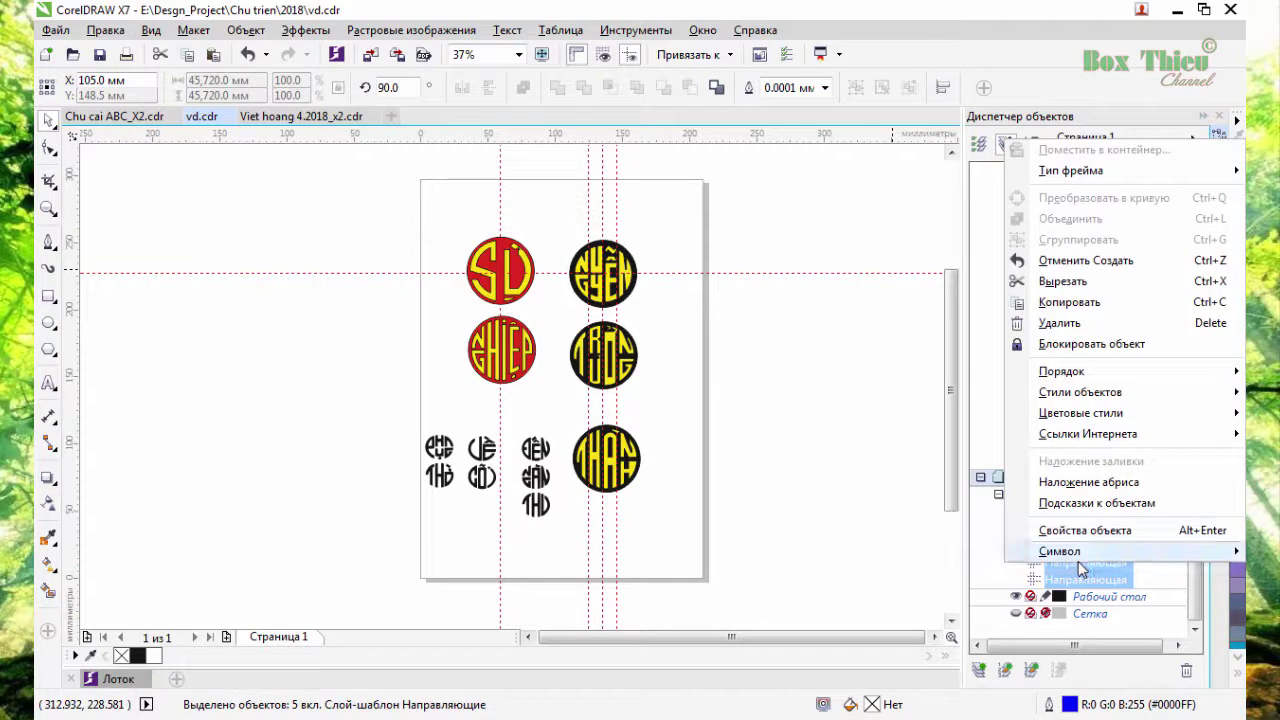
click(1043, 323)
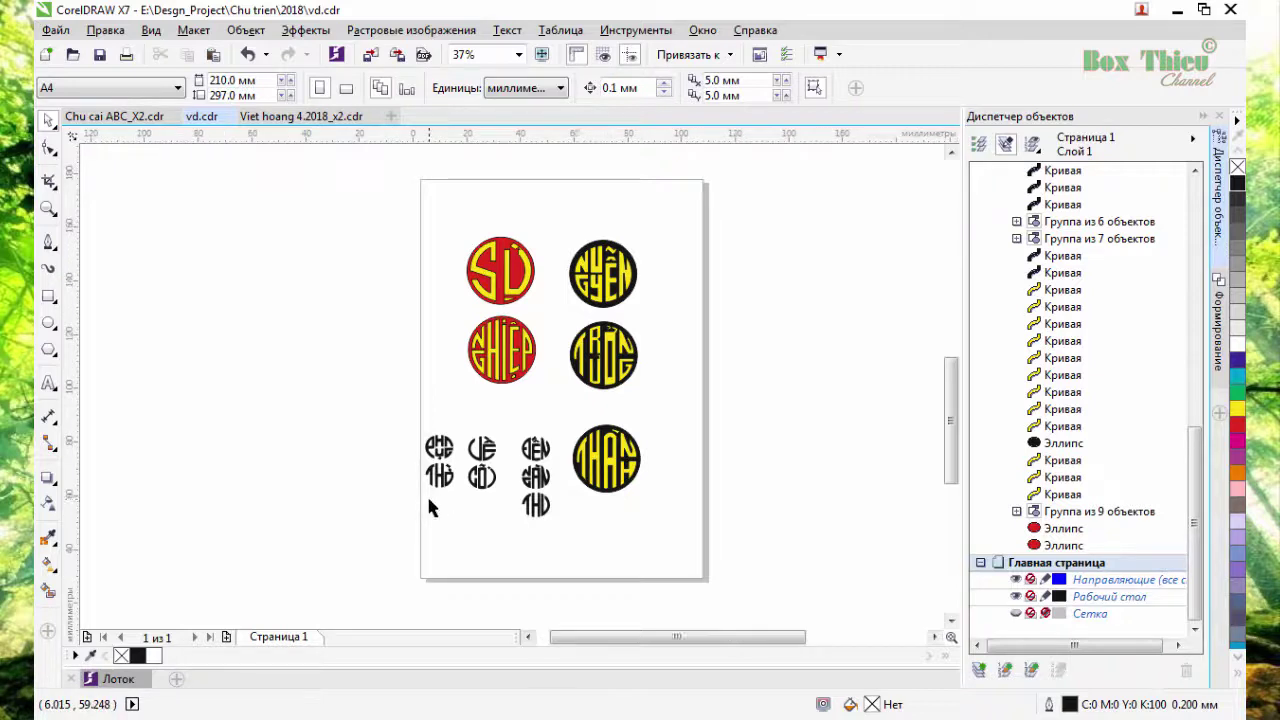
Draw an unfilled ellipse about 24.2 by 18.9 mm and place it over the small black ĐẾN design
scroll(428, 498, up, 2)
drag(552, 487, 487, 495)
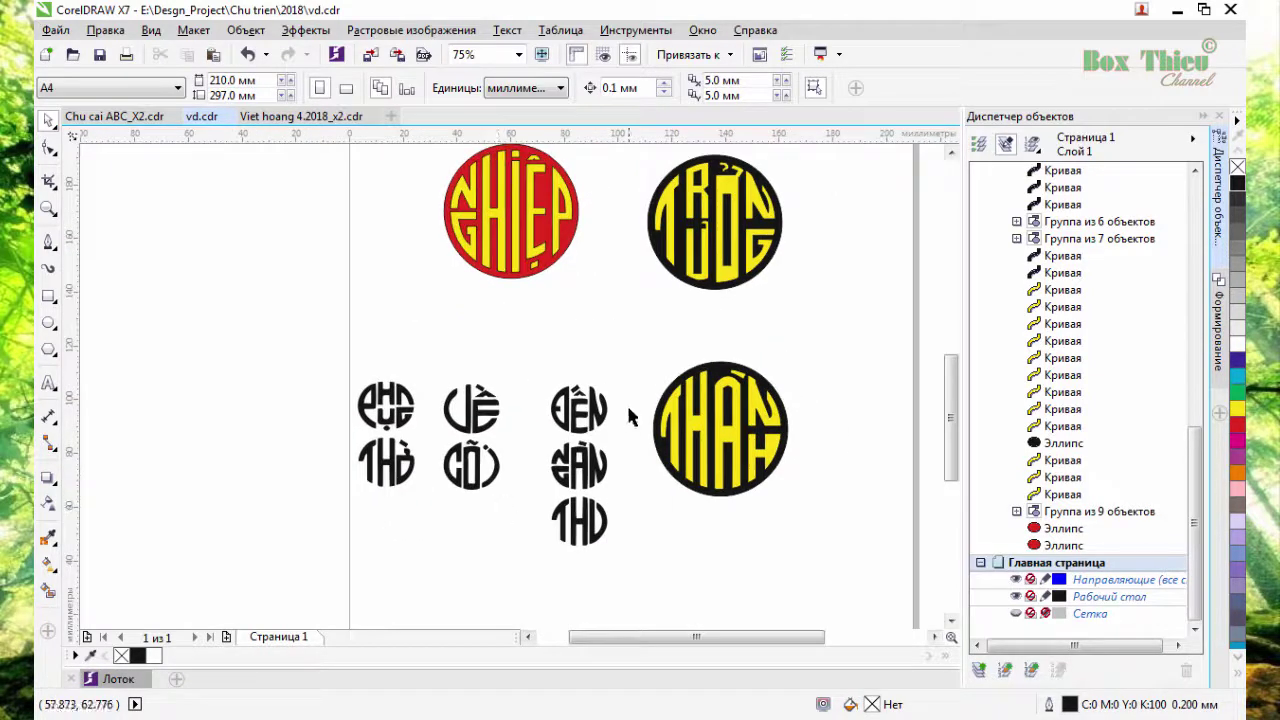
scroll(610, 401, up, 4)
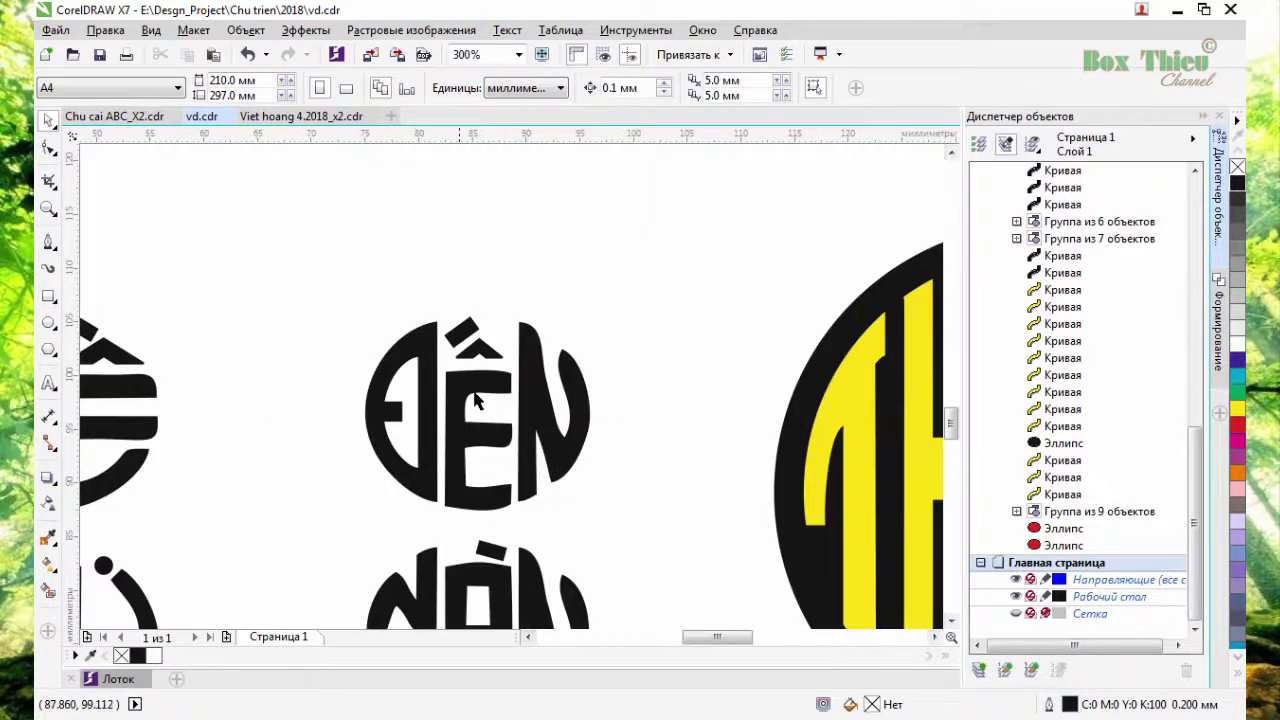
scroll(480, 378, down, 4)
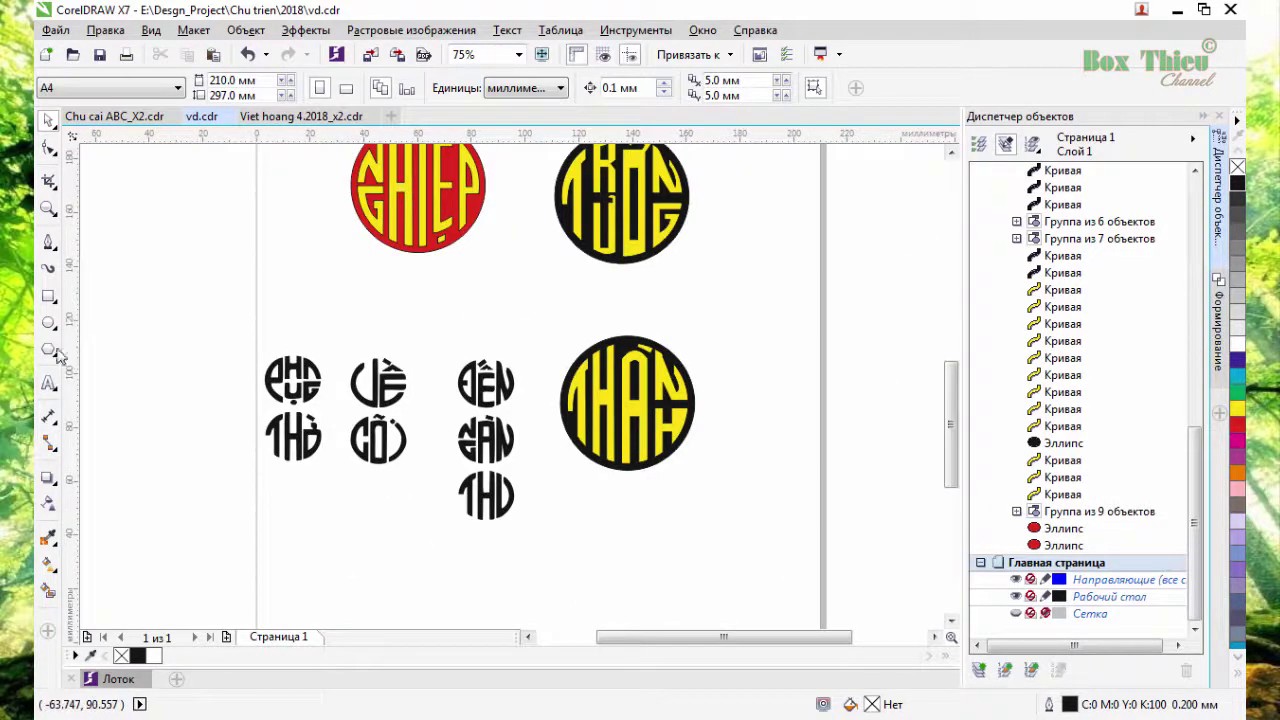
click(48, 323)
scroll(440, 350, up, 2)
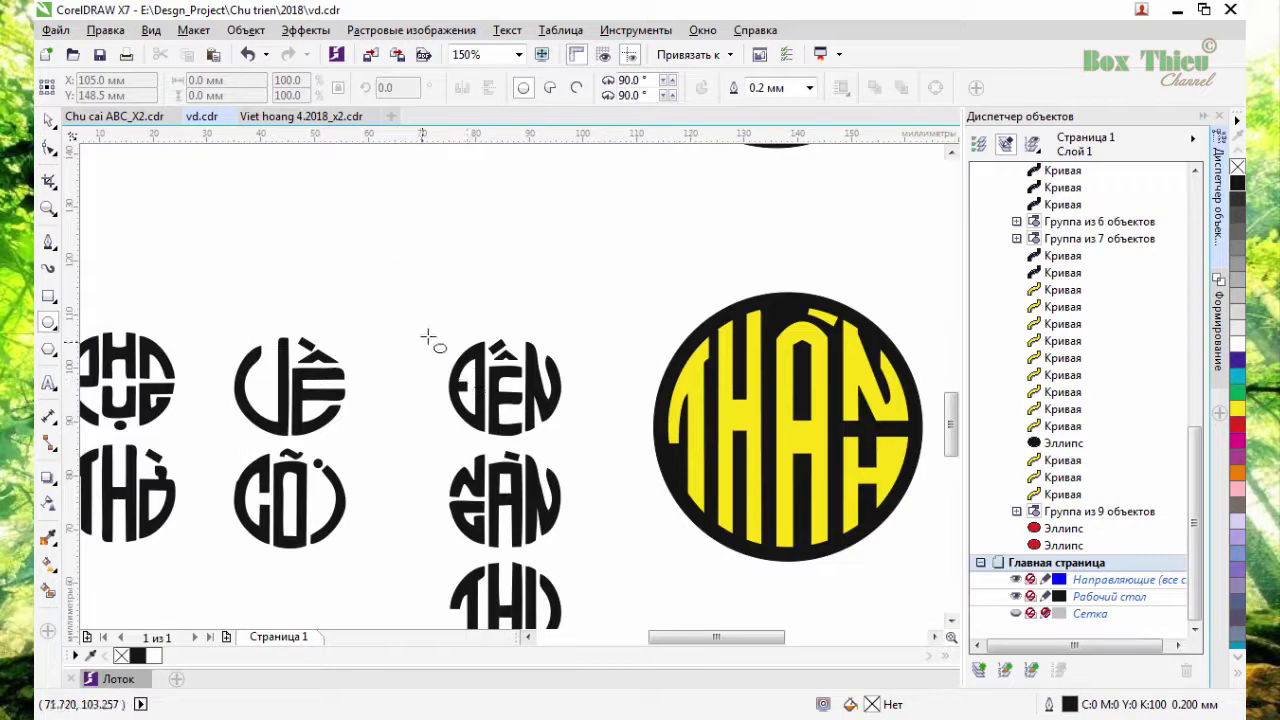
drag(420, 297, 555, 404)
click(48, 118)
drag(492, 348, 513, 384)
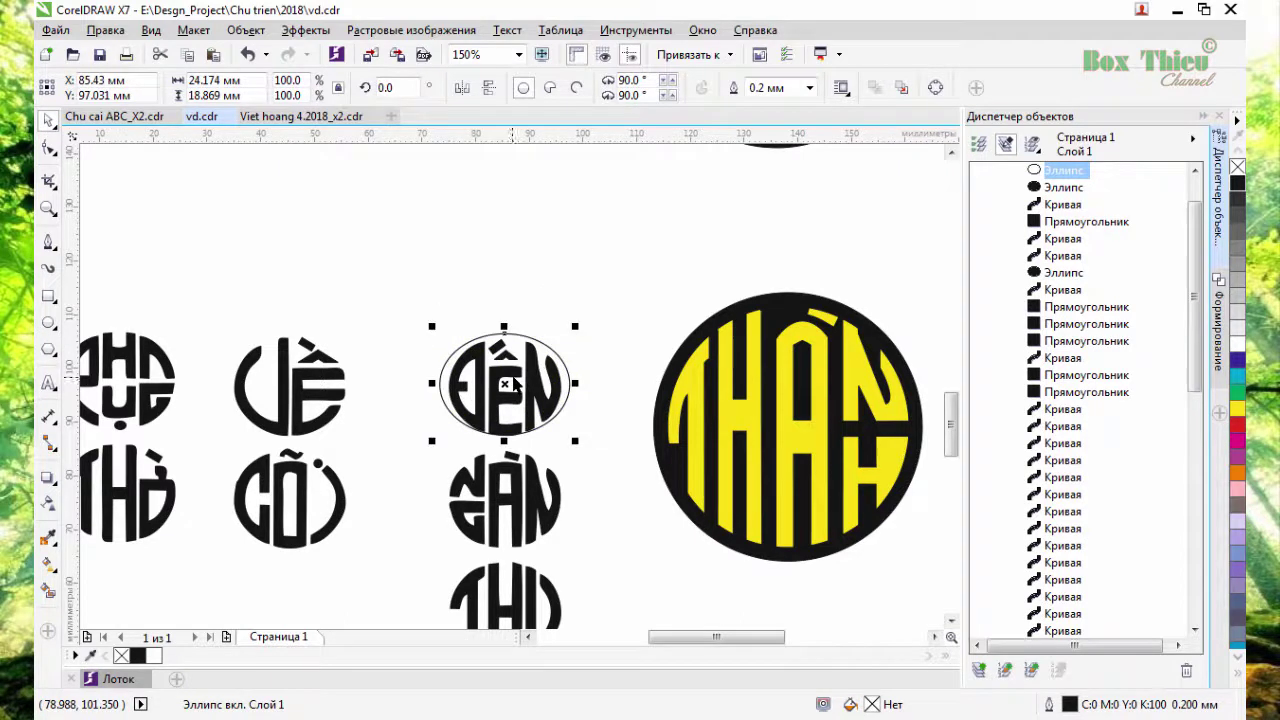
Resize the ellipse to about 21.2 by 17.8 mm to fit the outline of the ĐẾN letters
scroll(513, 384, up, 1)
drag(636, 286, 621, 291)
drag(362, 496, 360, 526)
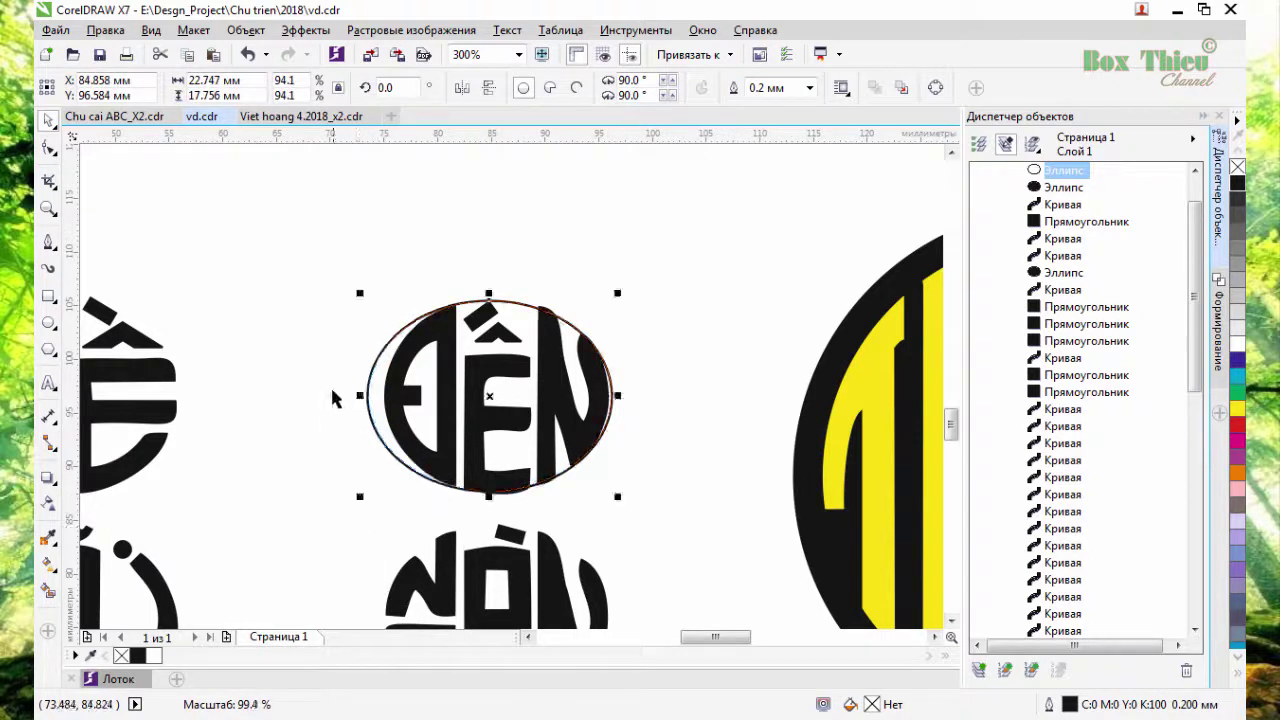
drag(360, 395, 376, 395)
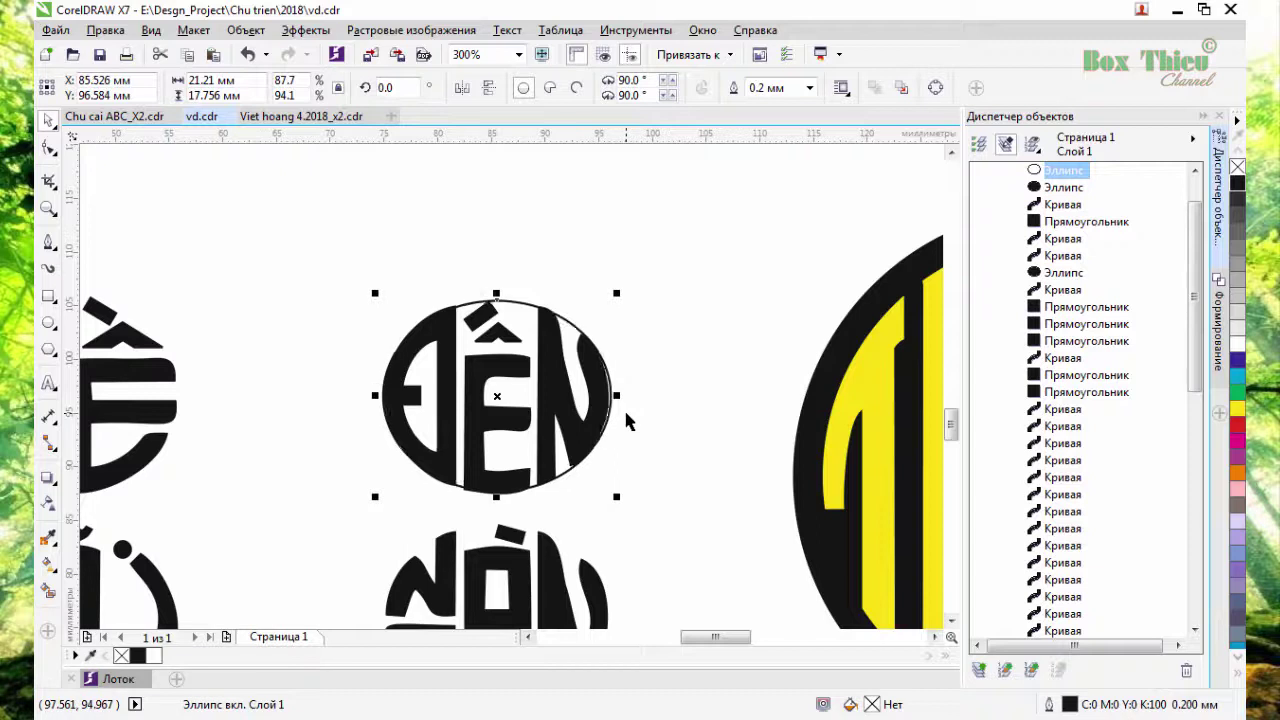
Compare the ellipse with the ĐẾN outline and move it clear of the letters, centered at about X 106.7 mm, Y 109.4 mm
key(Escape)
click(513, 303)
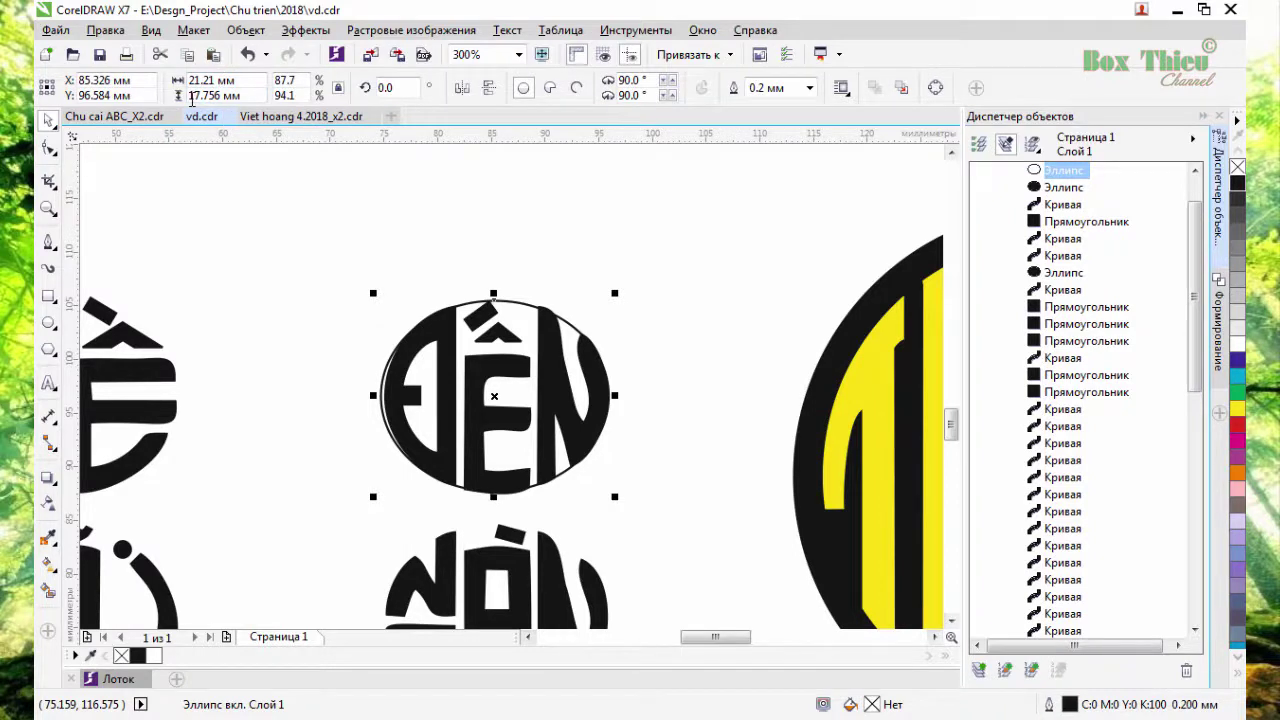
click(393, 176)
click(522, 312)
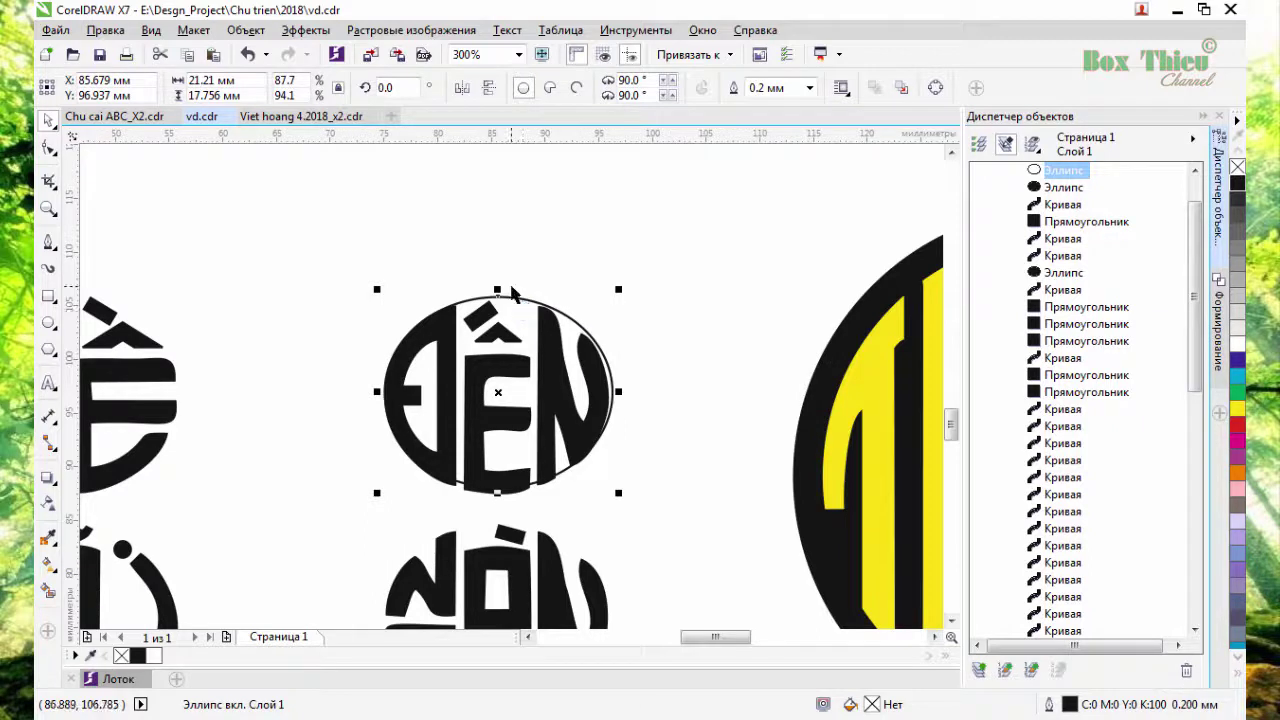
click(533, 258)
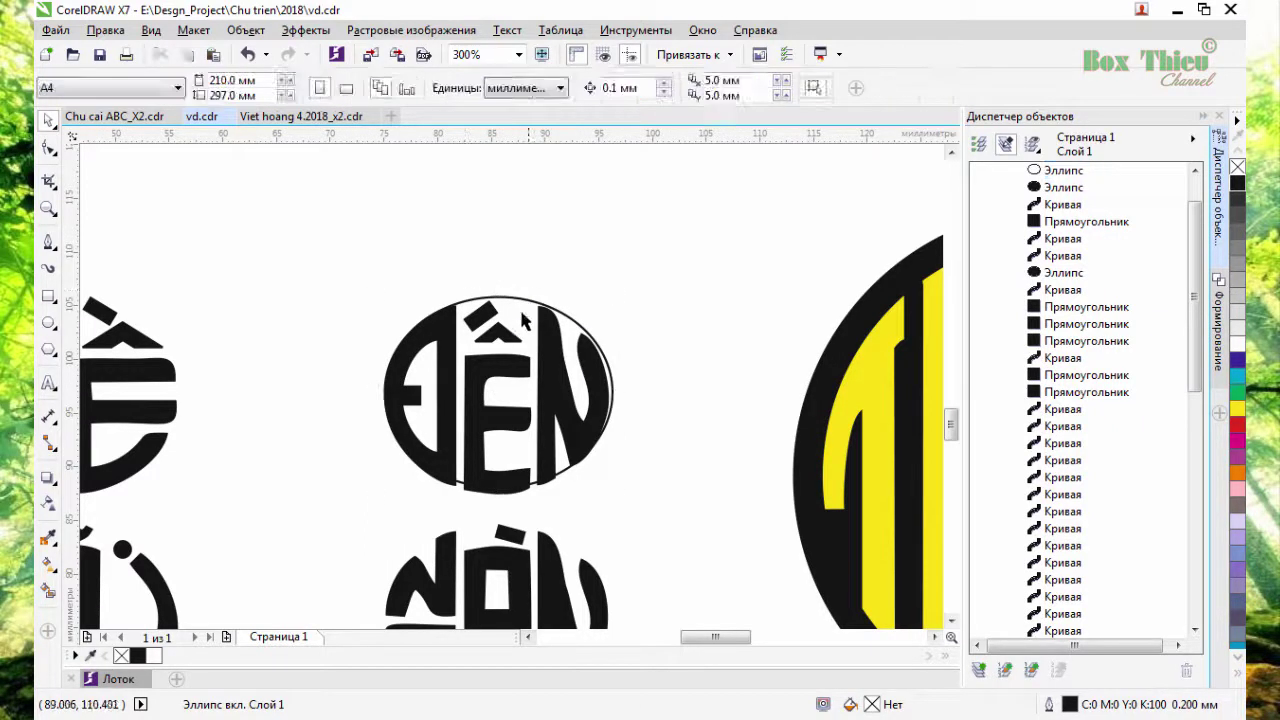
drag(558, 312, 741, 183)
drag(677, 246, 645, 251)
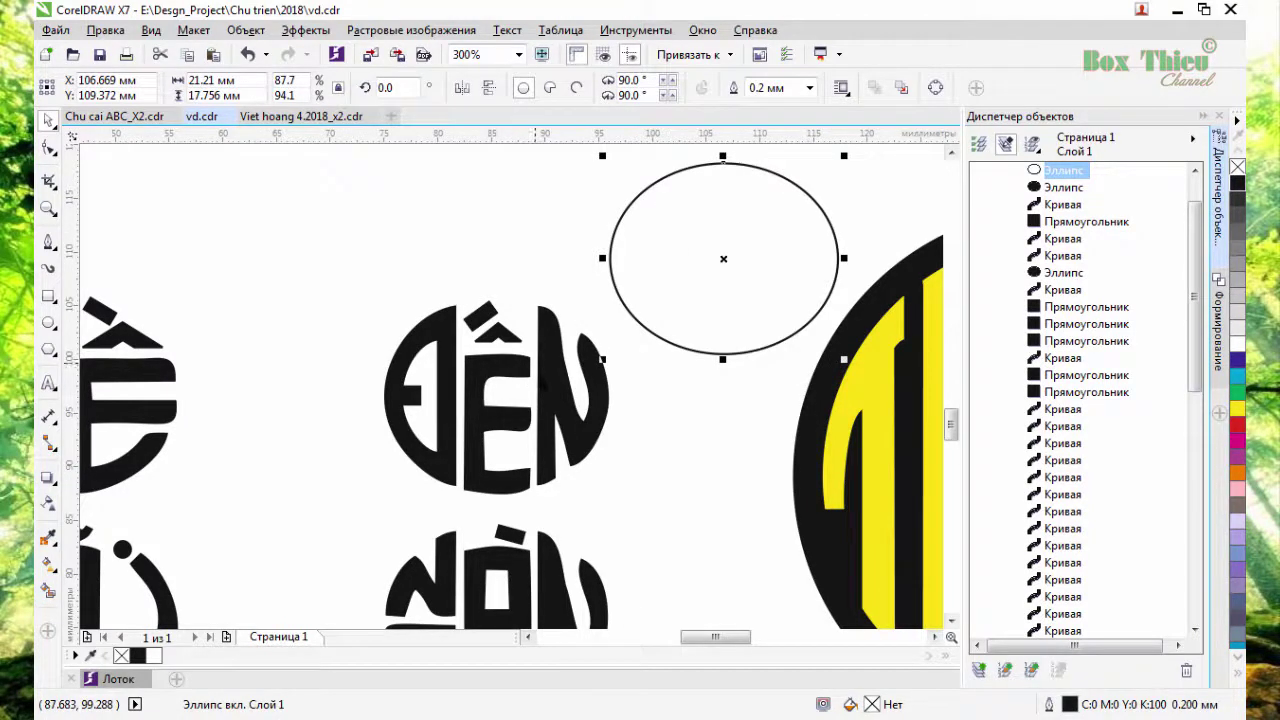
Examine how the letters fill their round outlines in the black ĐẾN, NGÀN and THU designs
scroll(596, 400, down, 2)
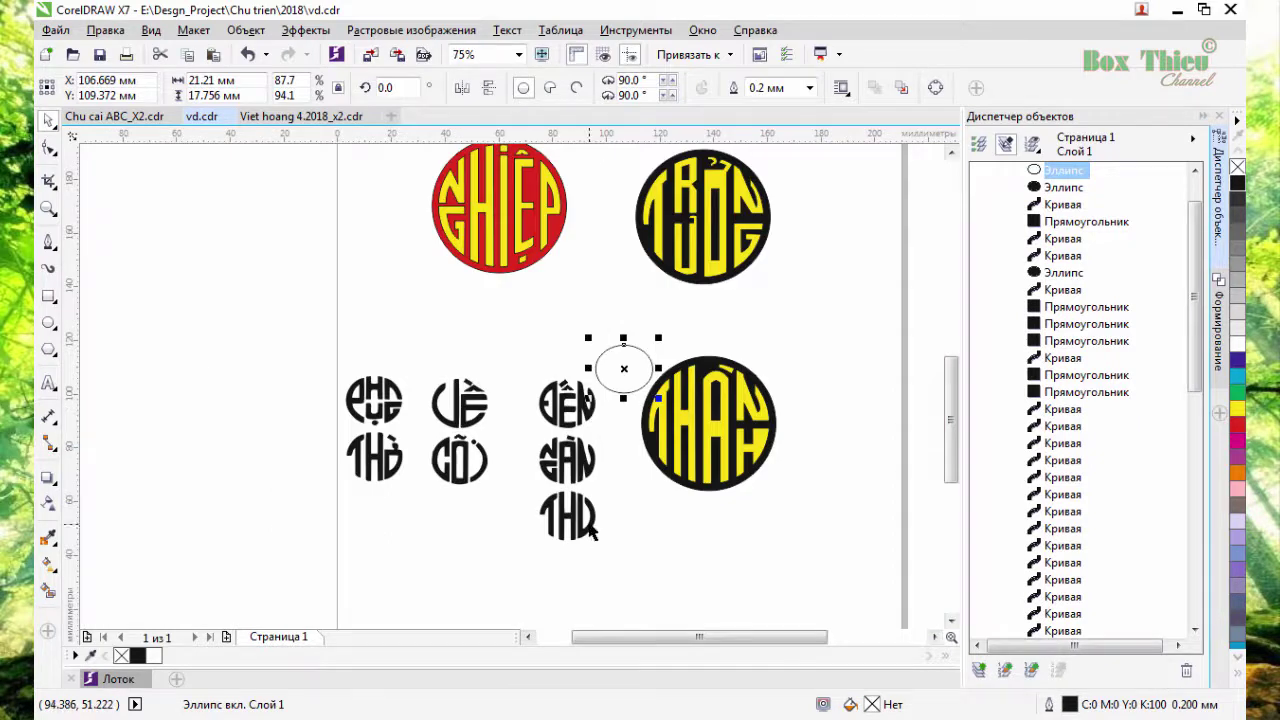
scroll(597, 490, up, 2)
scroll(597, 478, down, 1)
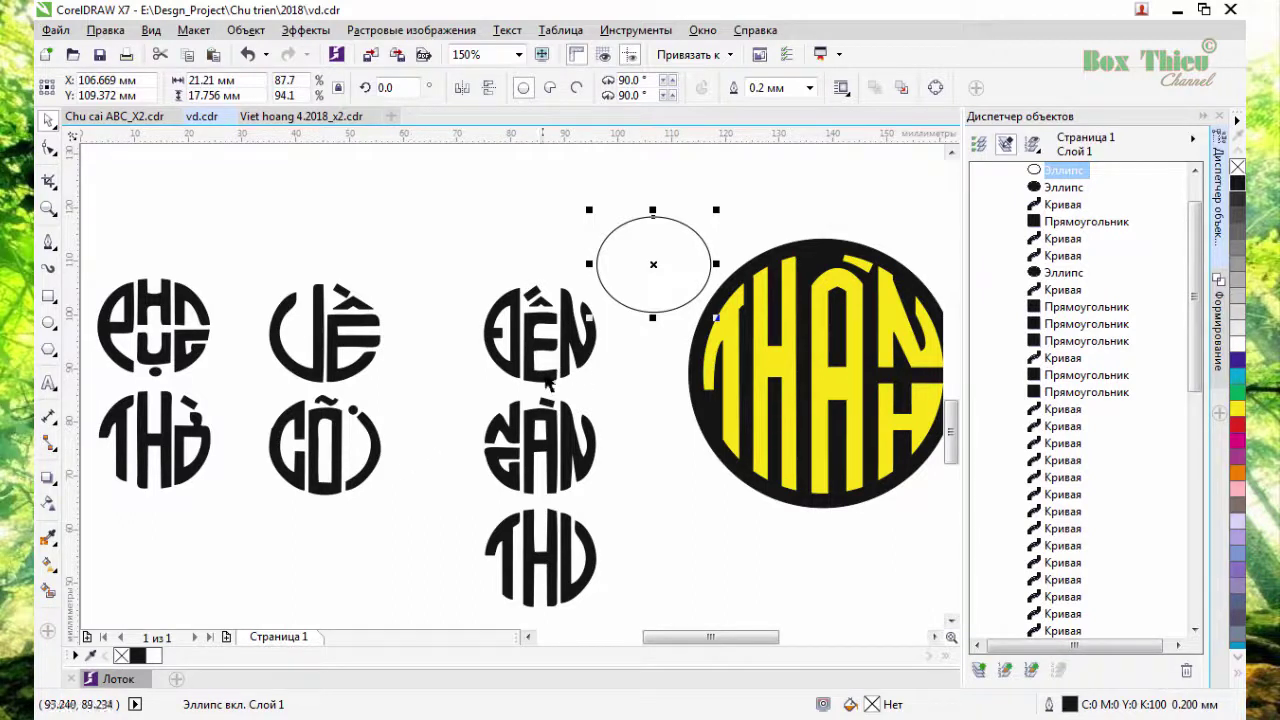
scroll(600, 445, down, 1)
scroll(586, 548, up, 2)
scroll(586, 540, up, 1)
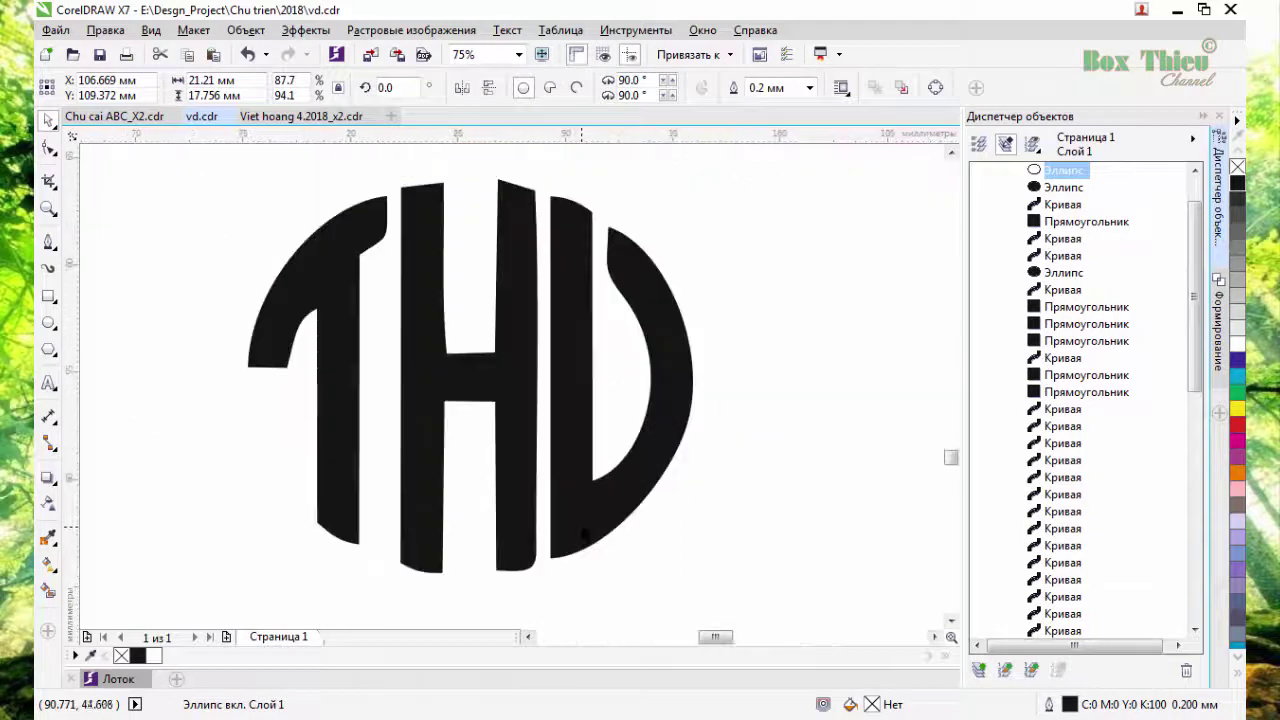
scroll(586, 450, down, 2)
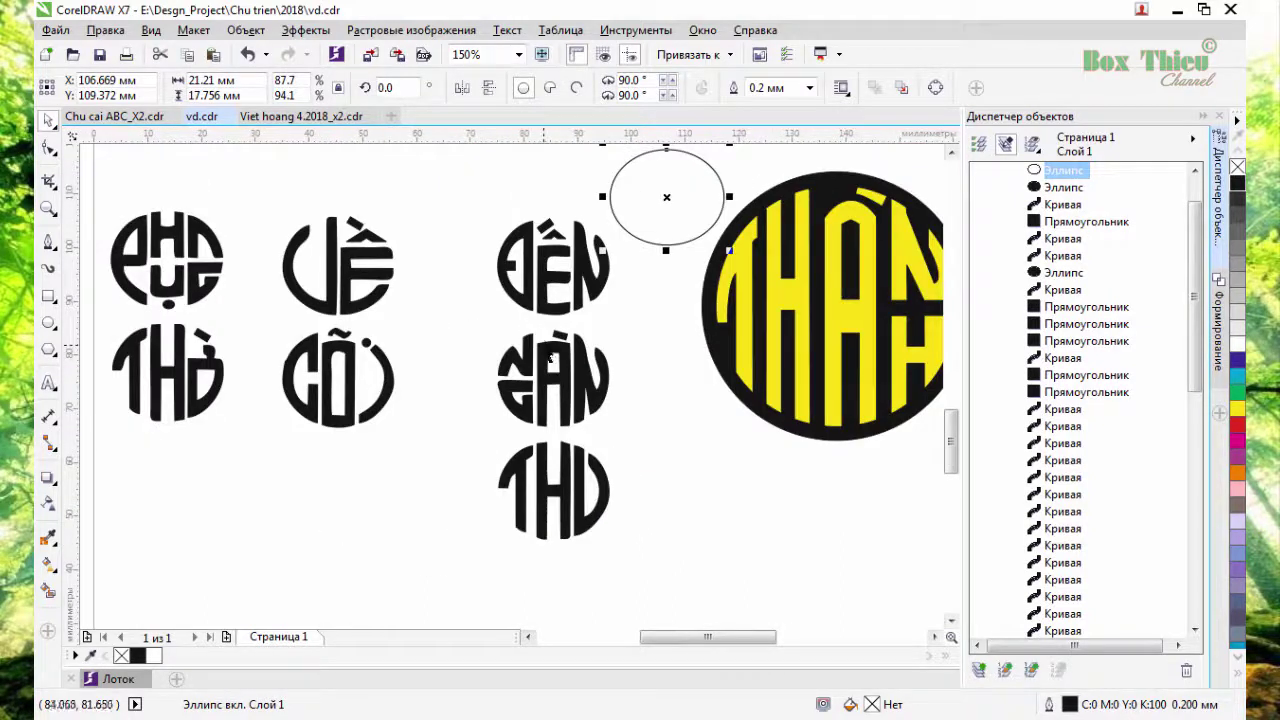
scroll(560, 318, up, 1)
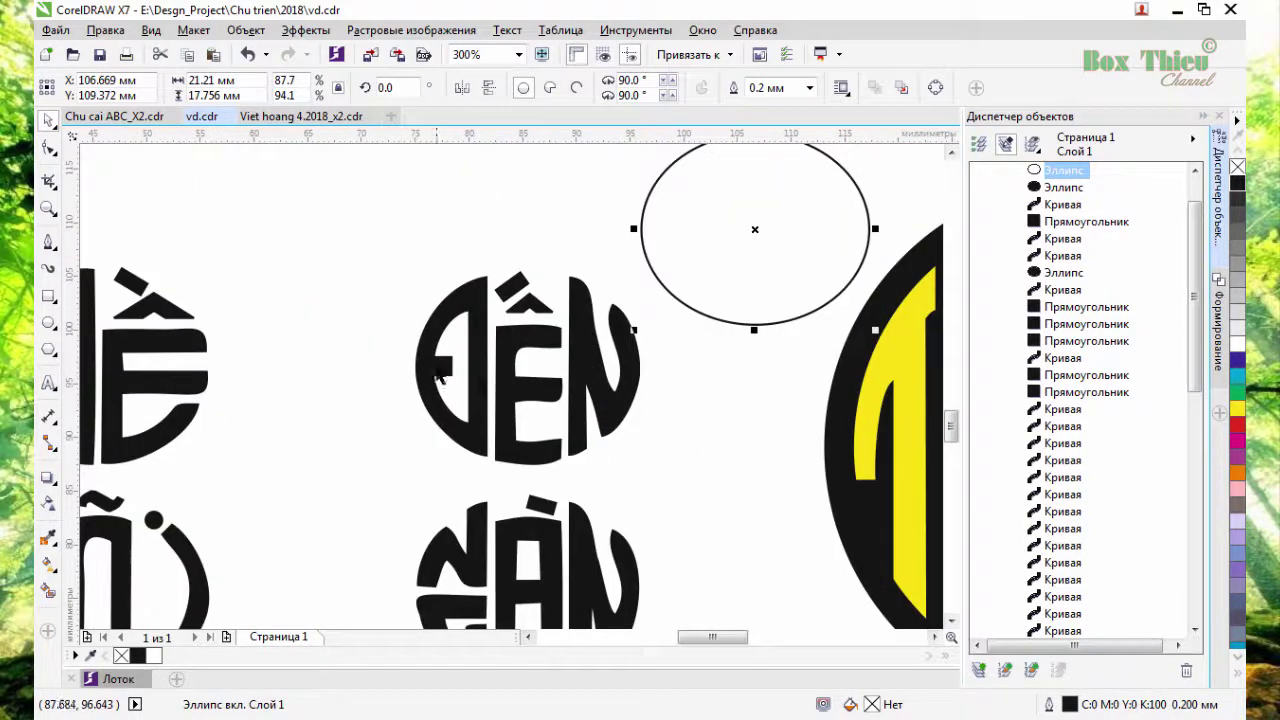
scroll(487, 438, down, 2)
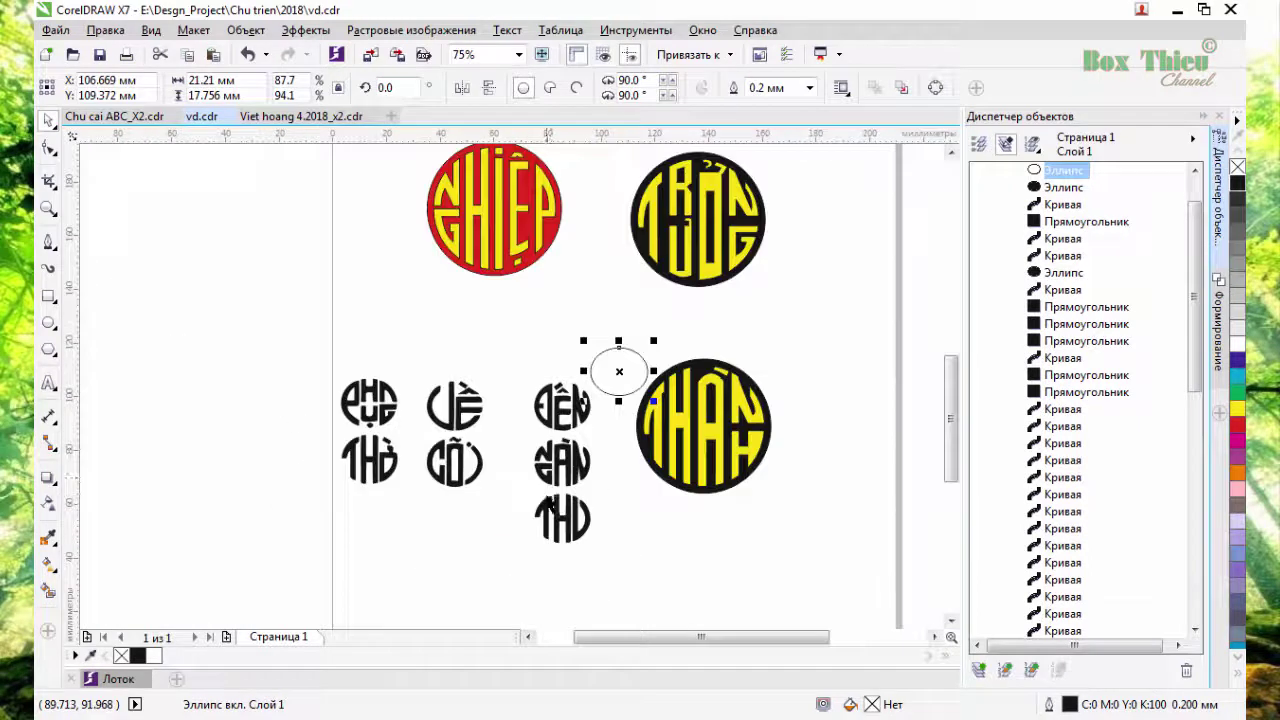
scroll(487, 438, up, 2)
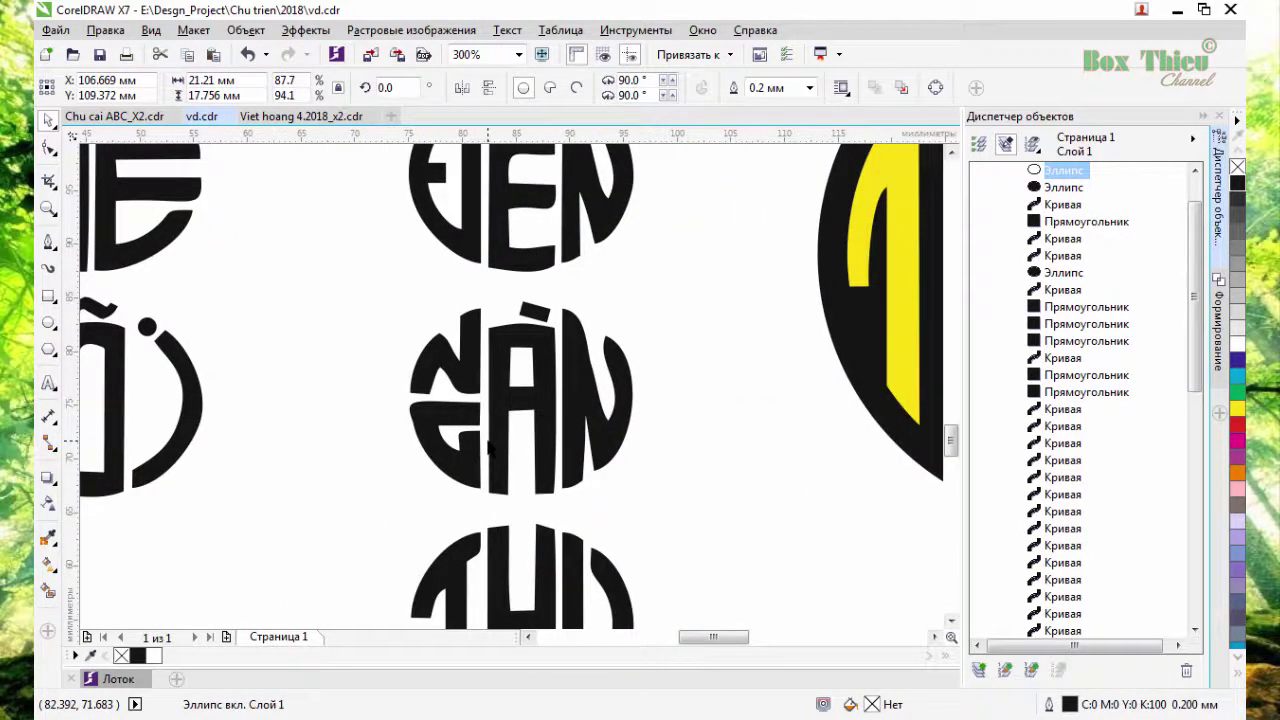
scroll(490, 447, down, 2)
Examine the letter arrangement of the black VỀ design above CÕI
drag(313, 470, 460, 445)
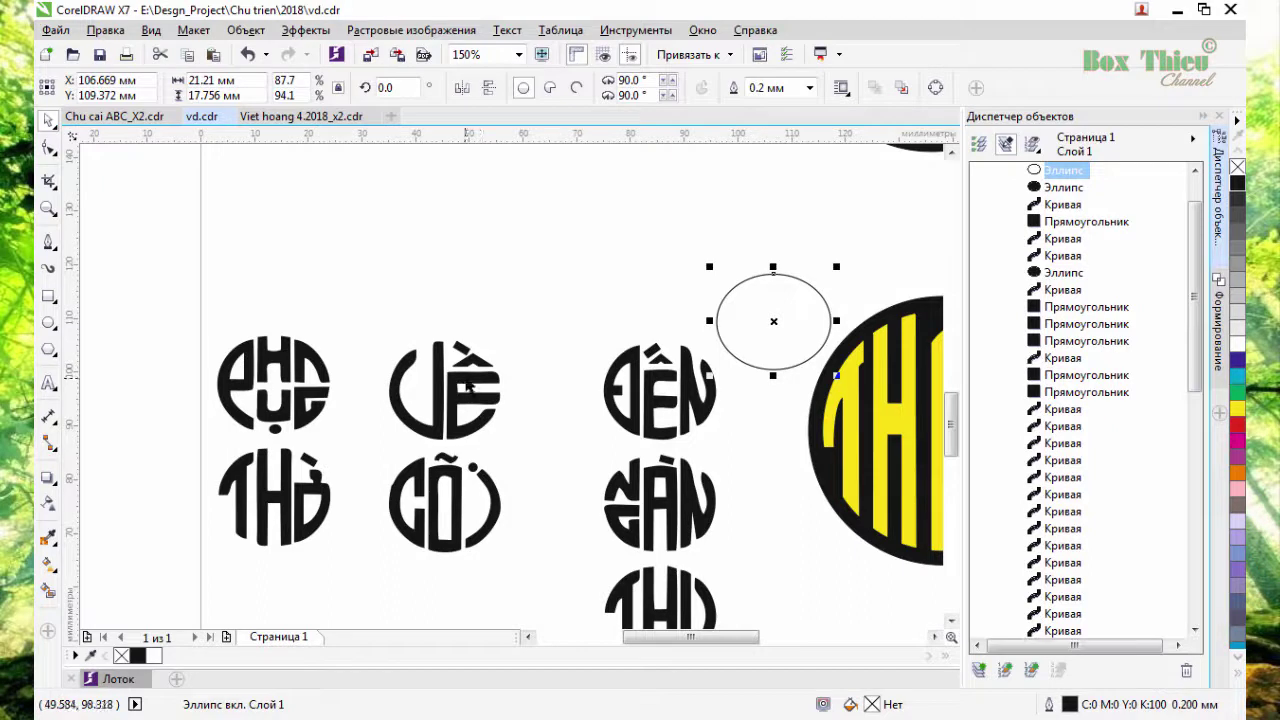
scroll(466, 388, up, 3)
scroll(466, 388, down, 3)
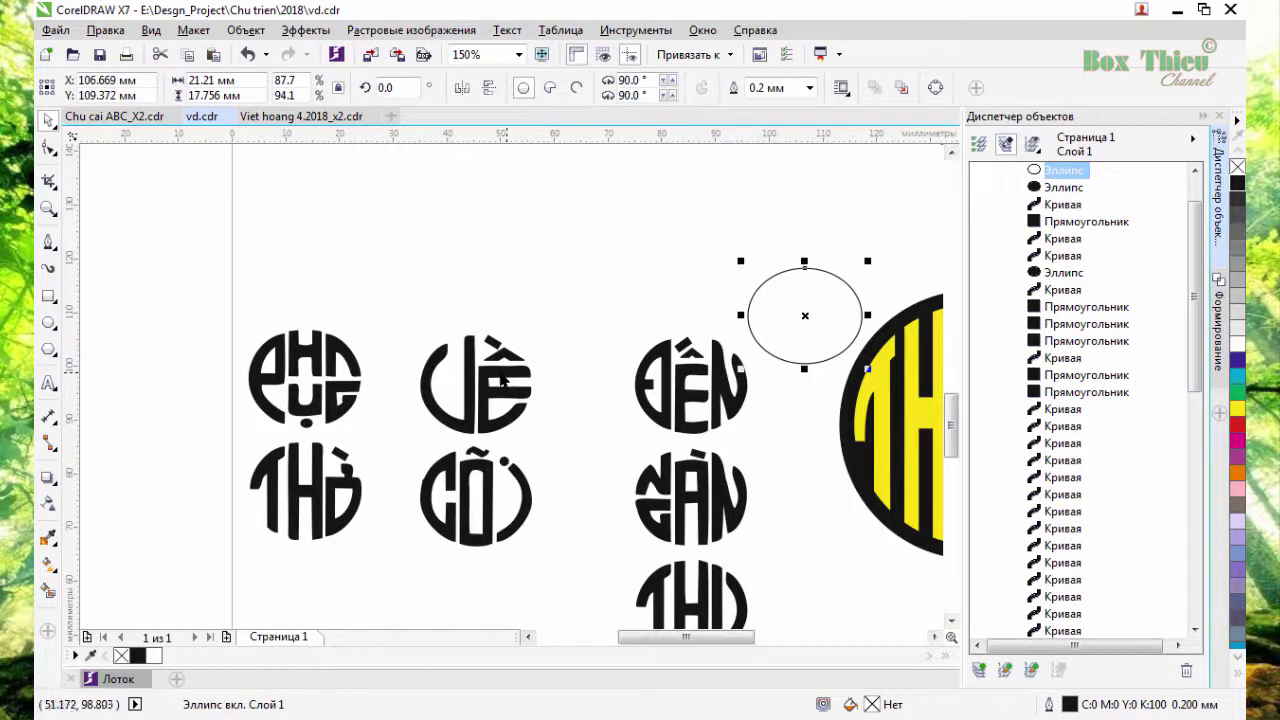
Move the ellipse back over the ĐẾN letters, centered at about X 85.4 mm, Y 96.6 mm, and fill it with cyan
scroll(366, 445, up, 1)
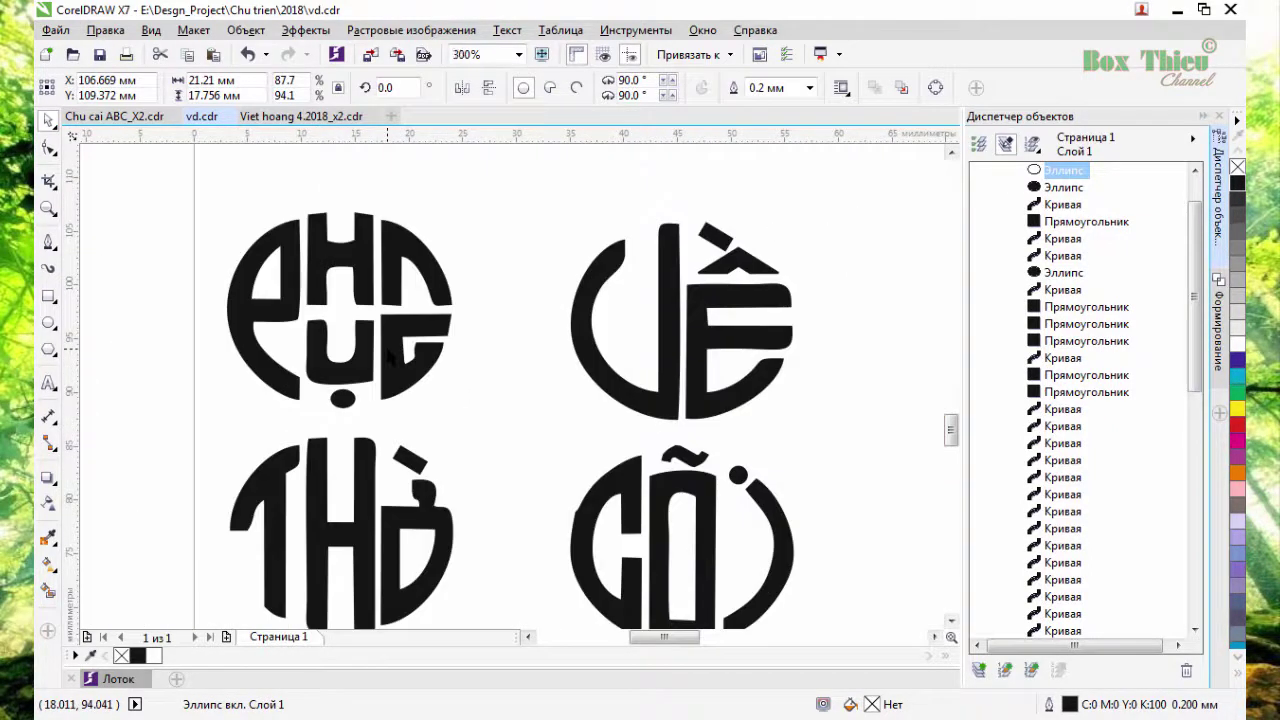
scroll(372, 370, down, 2)
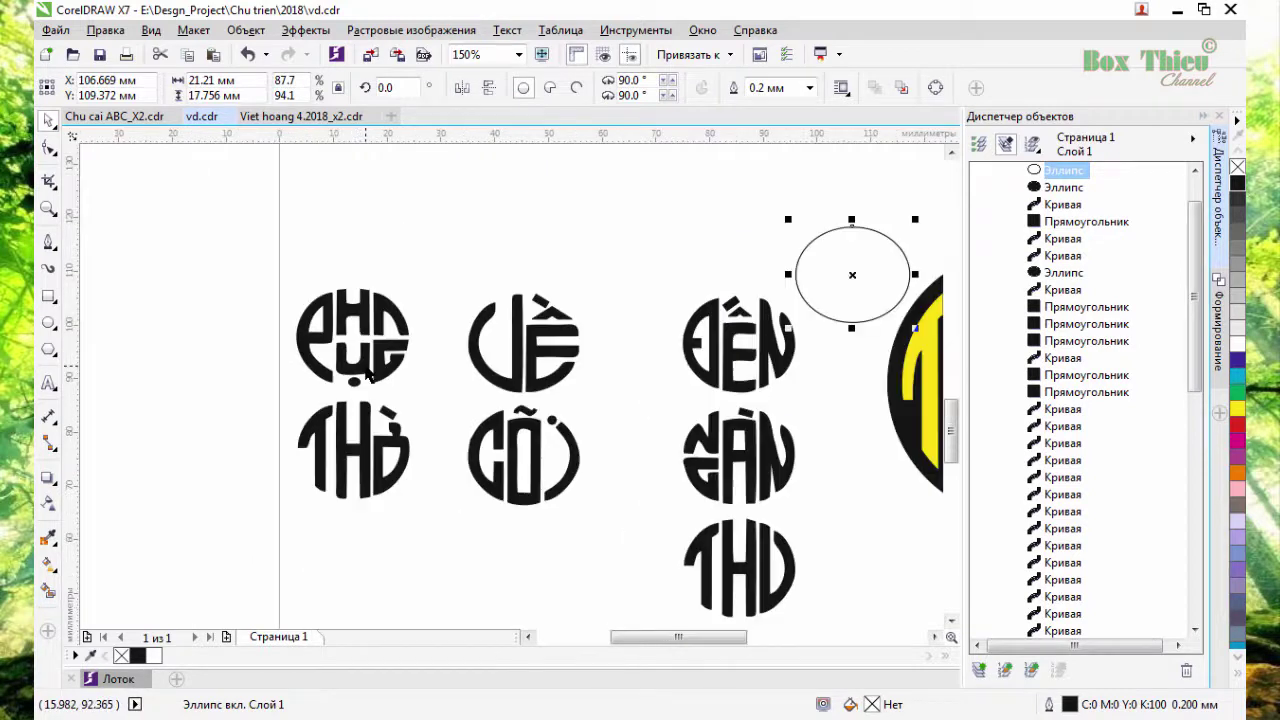
scroll(583, 367, up, 1)
drag(629, 294, 525, 350)
scroll(521, 341, up, 1)
drag(582, 428, 588, 430)
key(Left)
key(Left)
key(Down)
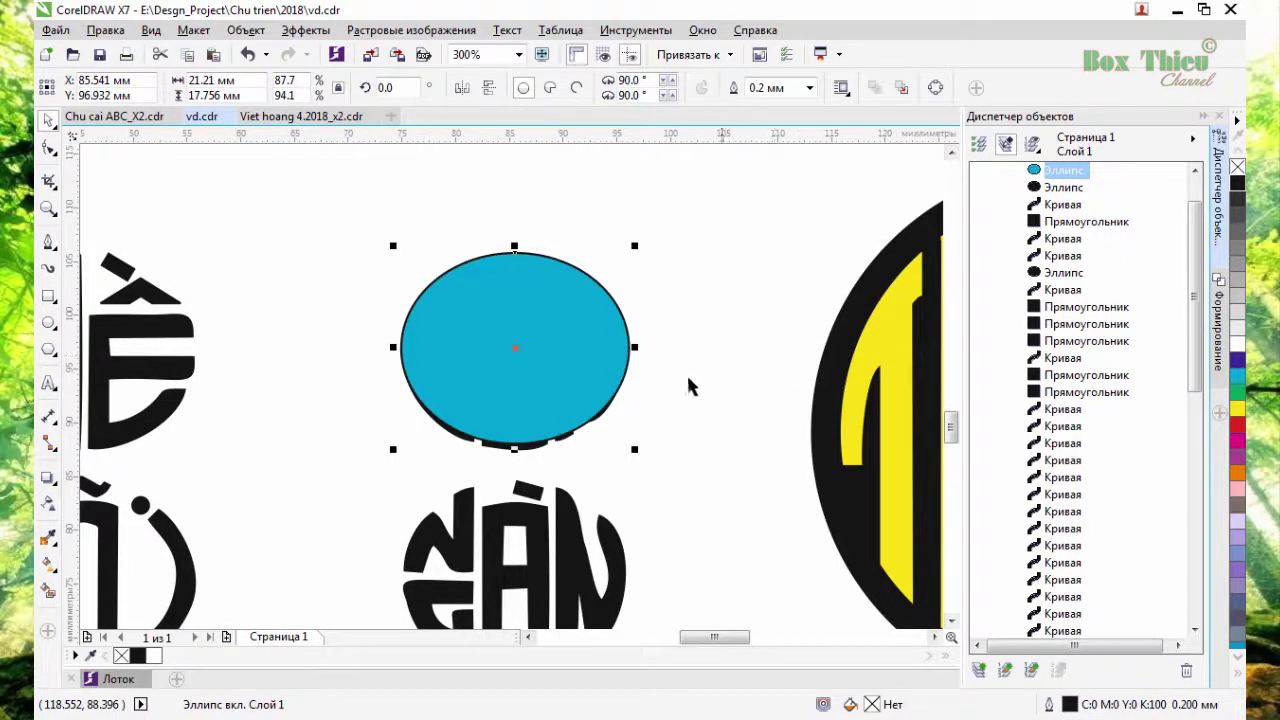
drag(583, 369, 562, 368)
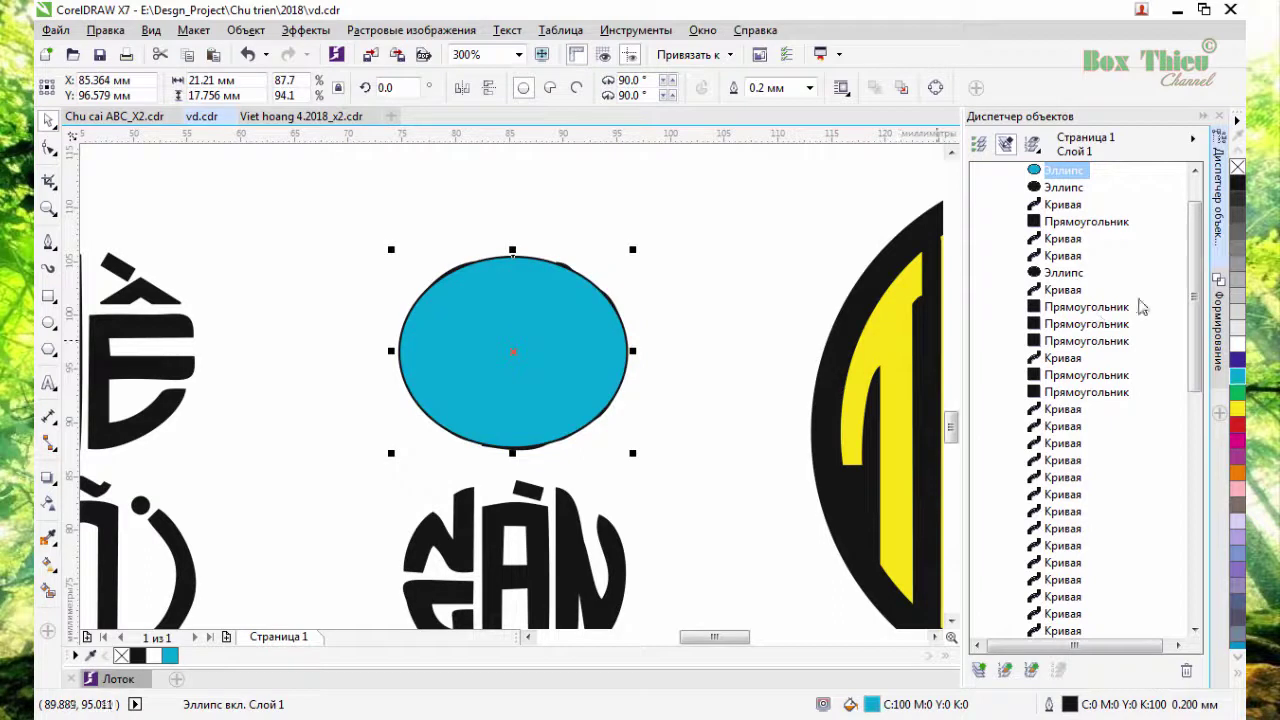
Move the ellipse down the stacking order until it lies behind all the ĐẾN letters
click(1214, 315)
click(1222, 212)
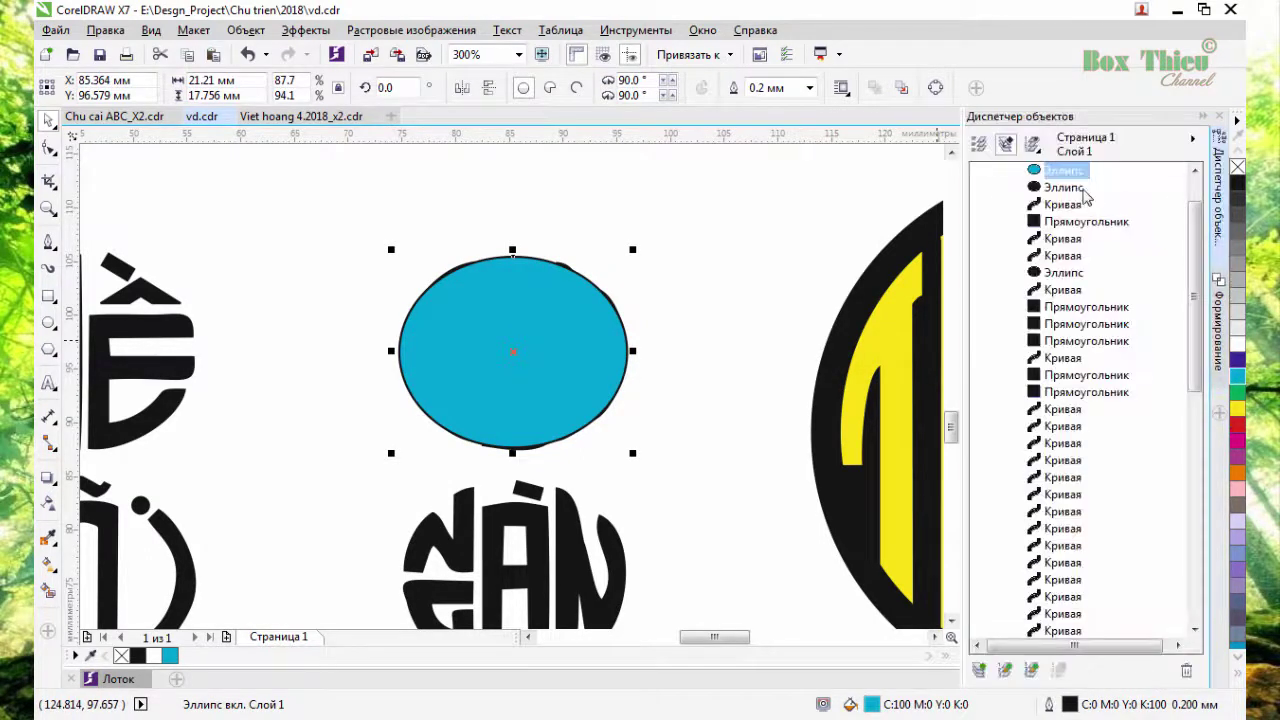
drag(1060, 171, 1045, 282)
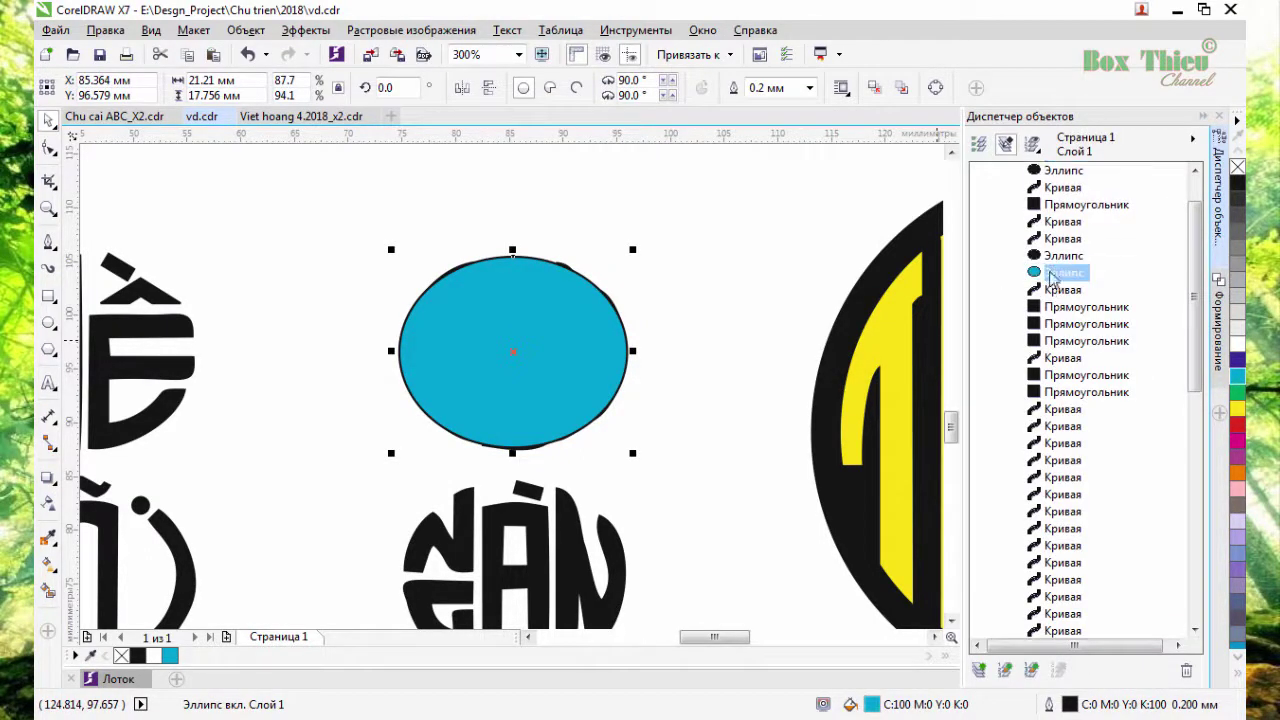
drag(1058, 511, 1085, 285)
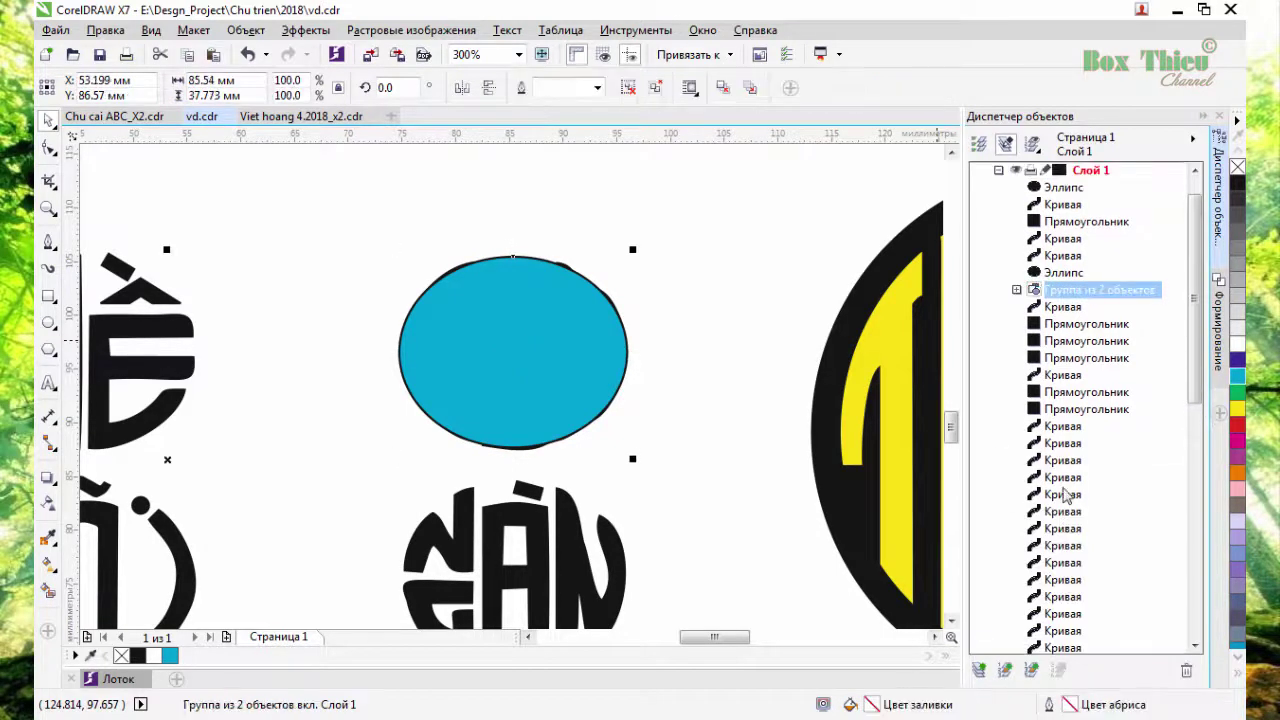
key(ctrl+z)
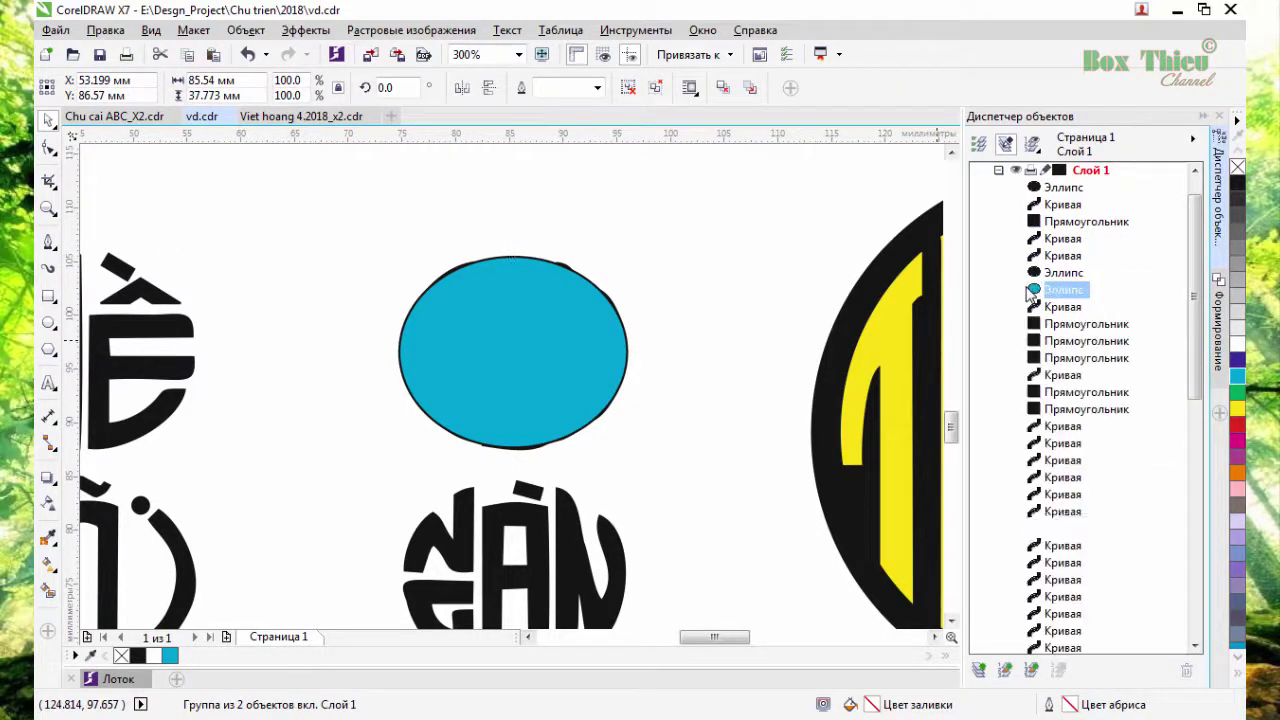
drag(1060, 295, 1057, 617)
scroll(1100, 575, down, 3)
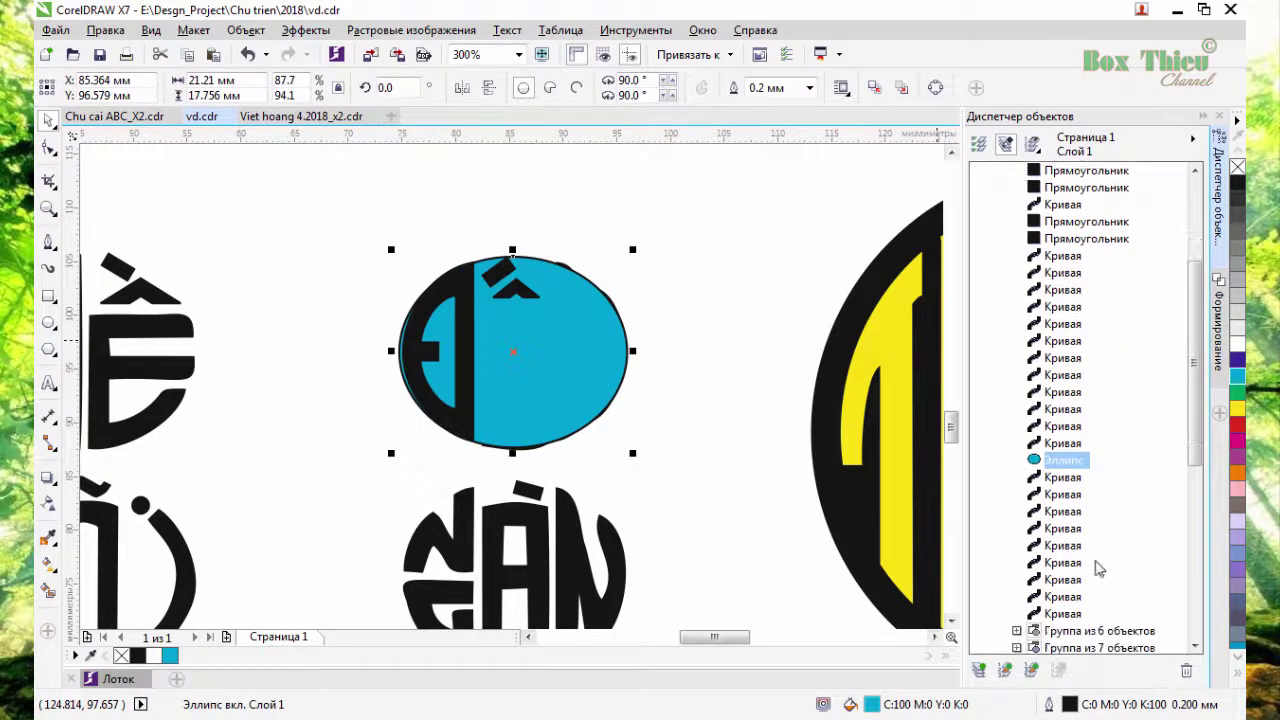
drag(1062, 563, 1062, 574)
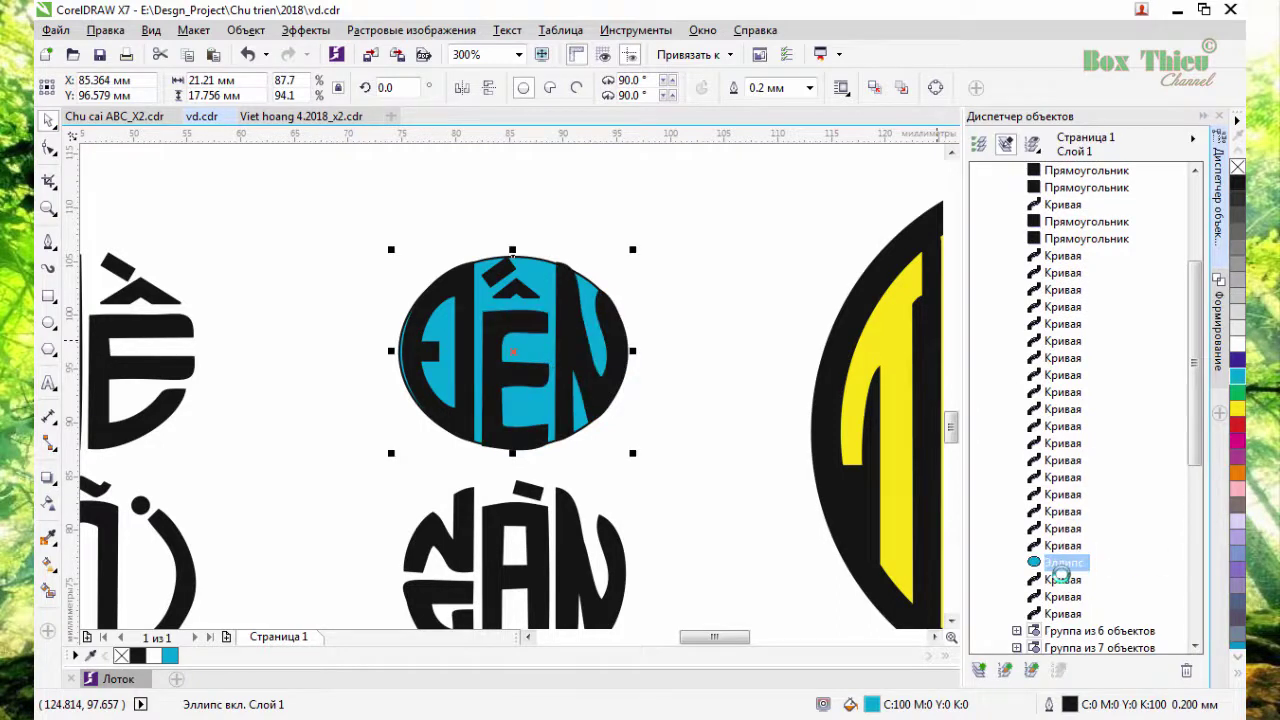
Recolor the ellipse behind the ĐẾN letters to pale lilac, C20 M20 Y0 K0
click(720, 429)
click(605, 320)
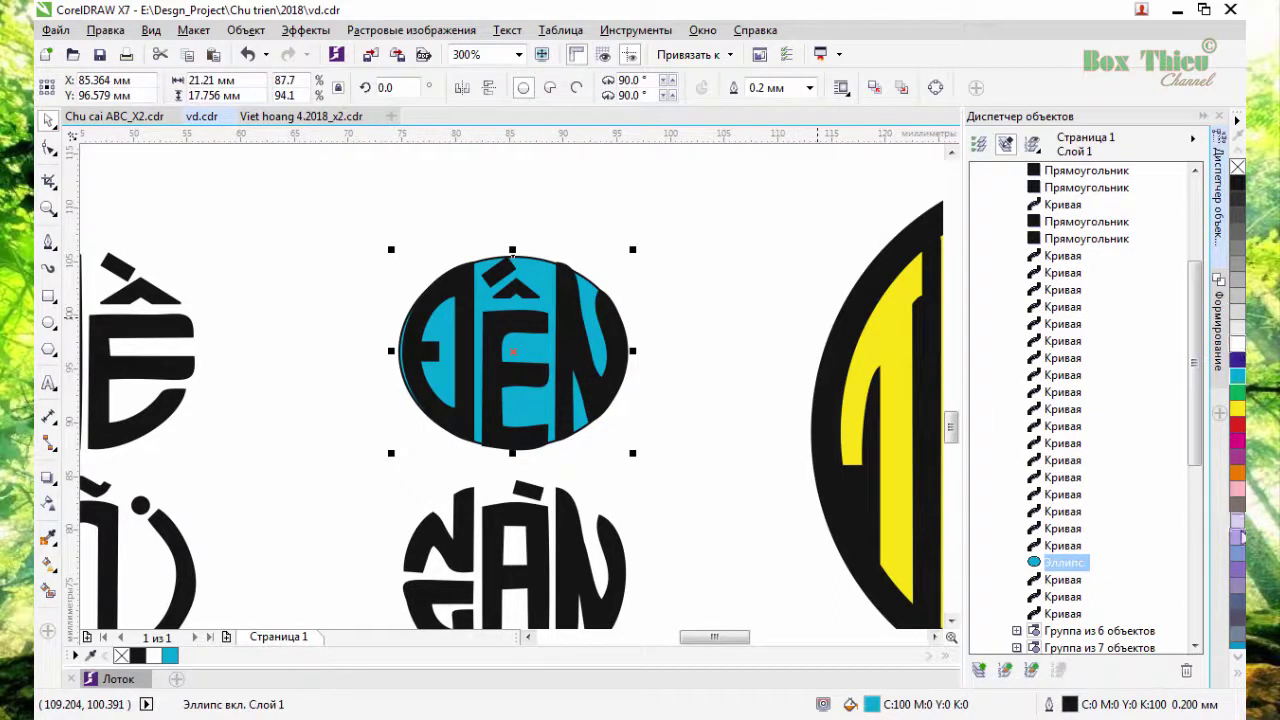
click(1241, 555)
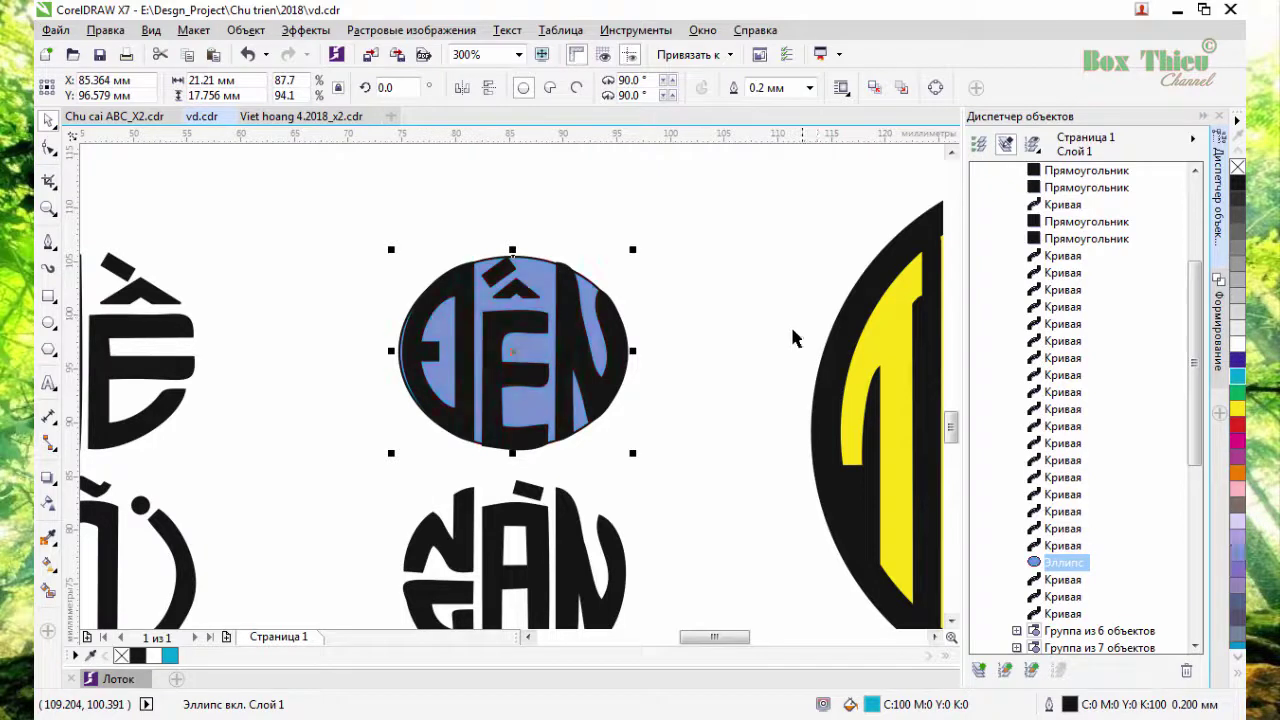
click(1238, 522)
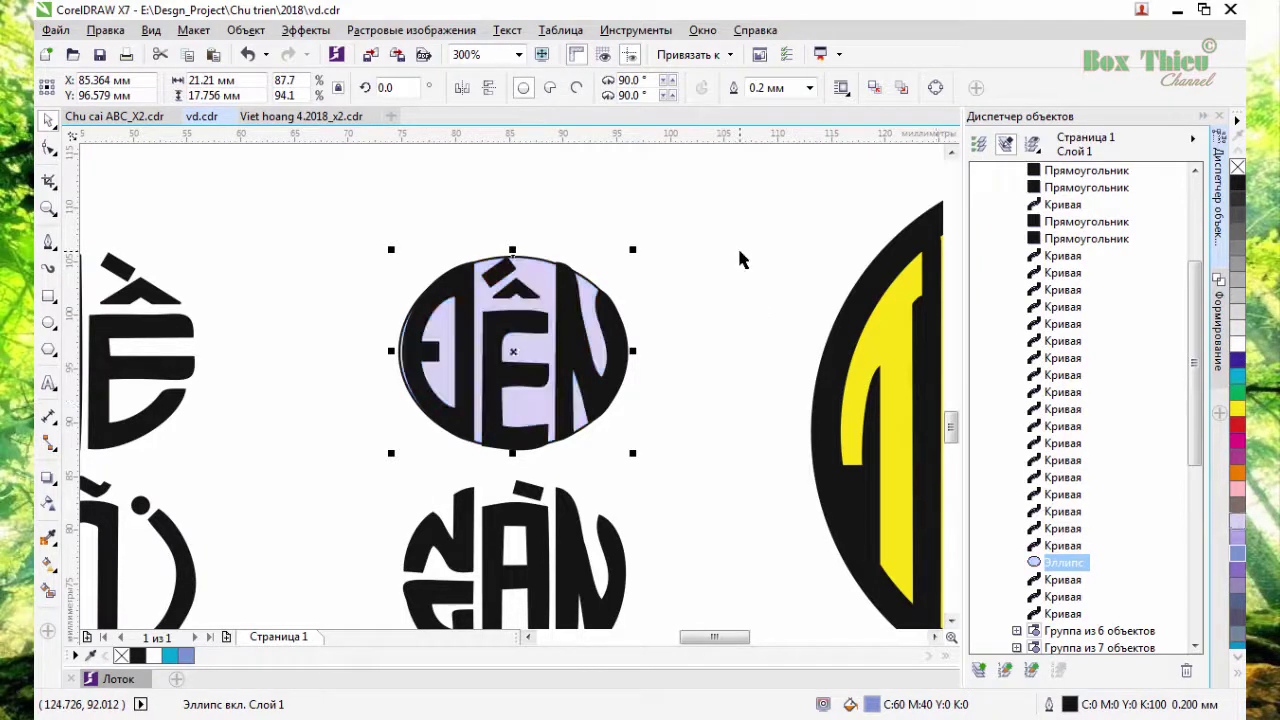
Align the lilac ellipse with the ĐẾN outline, centered at about X 85.5 mm, Y 96.8 mm, and deselect it
click(744, 259)
scroll(542, 264, up, 1)
click(528, 264)
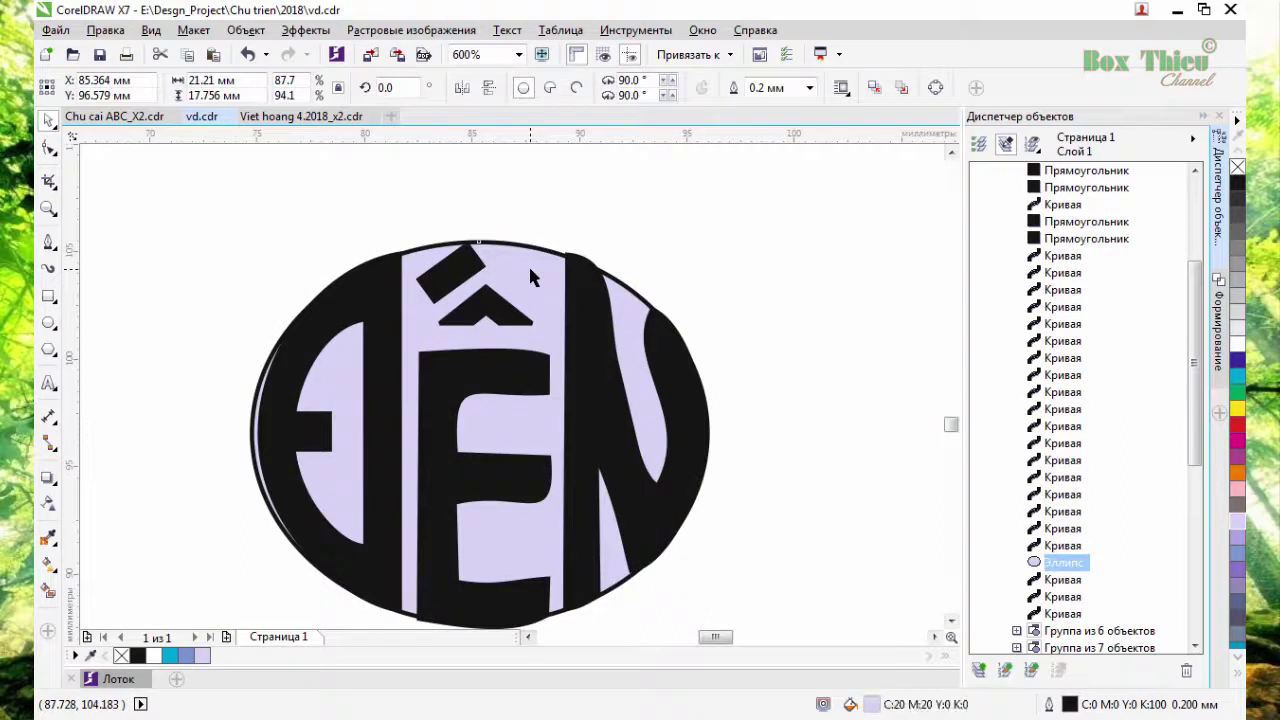
drag(525, 270, 527, 268)
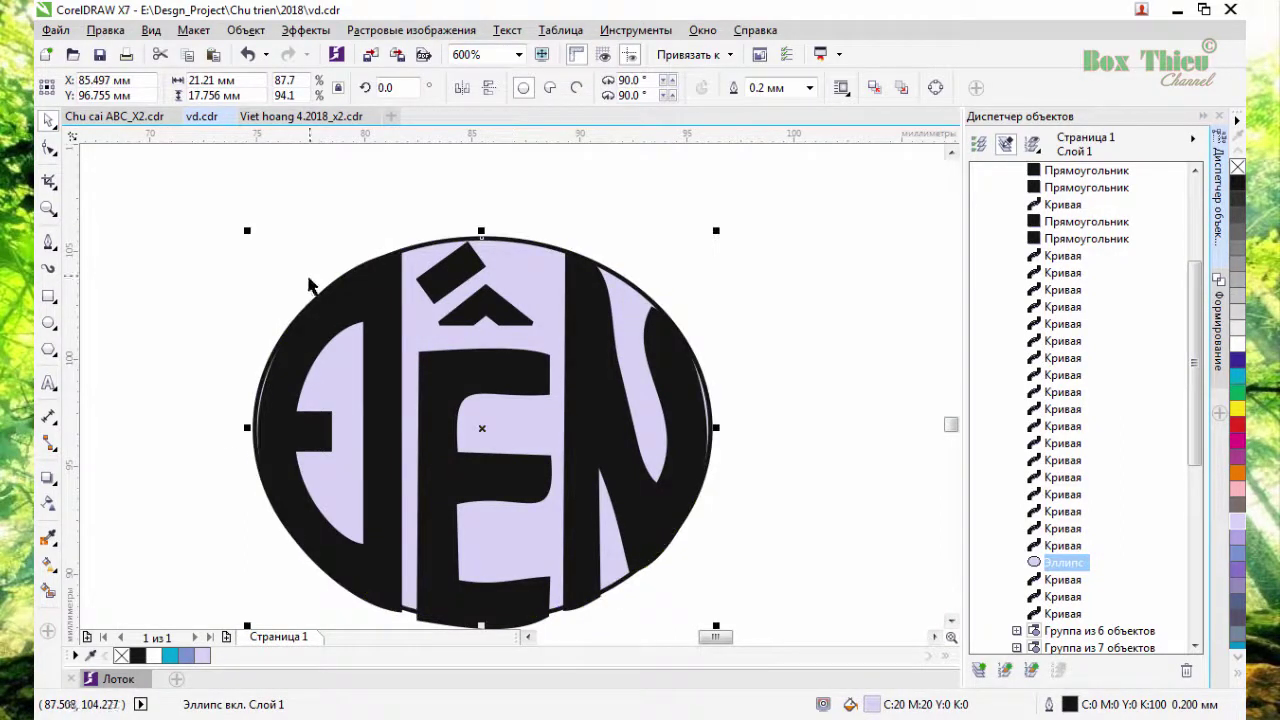
scroll(282, 233, down, 1)
scroll(468, 378, down, 2)
scroll(470, 375, up, 1)
click(474, 373)
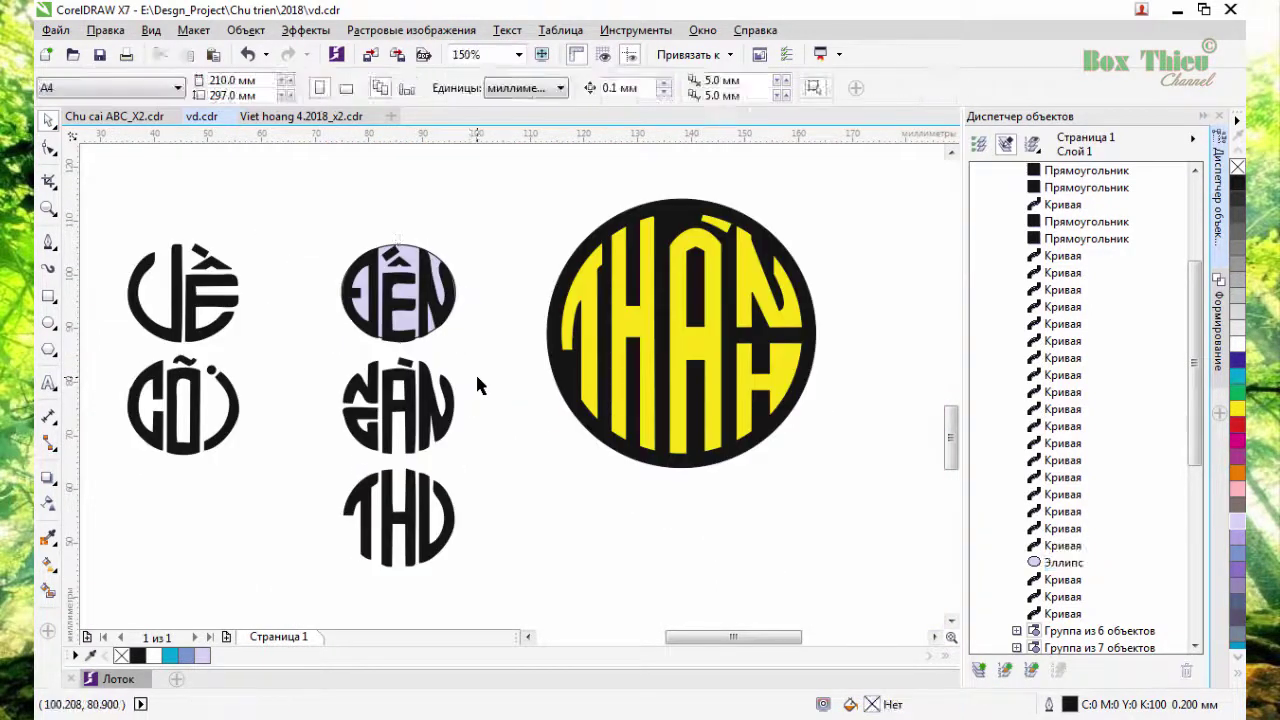
Add two horizontal guidelines across the middle of the PHỤNG design, the lower one at about Y 96.6 mm
scroll(436, 346, left, 3)
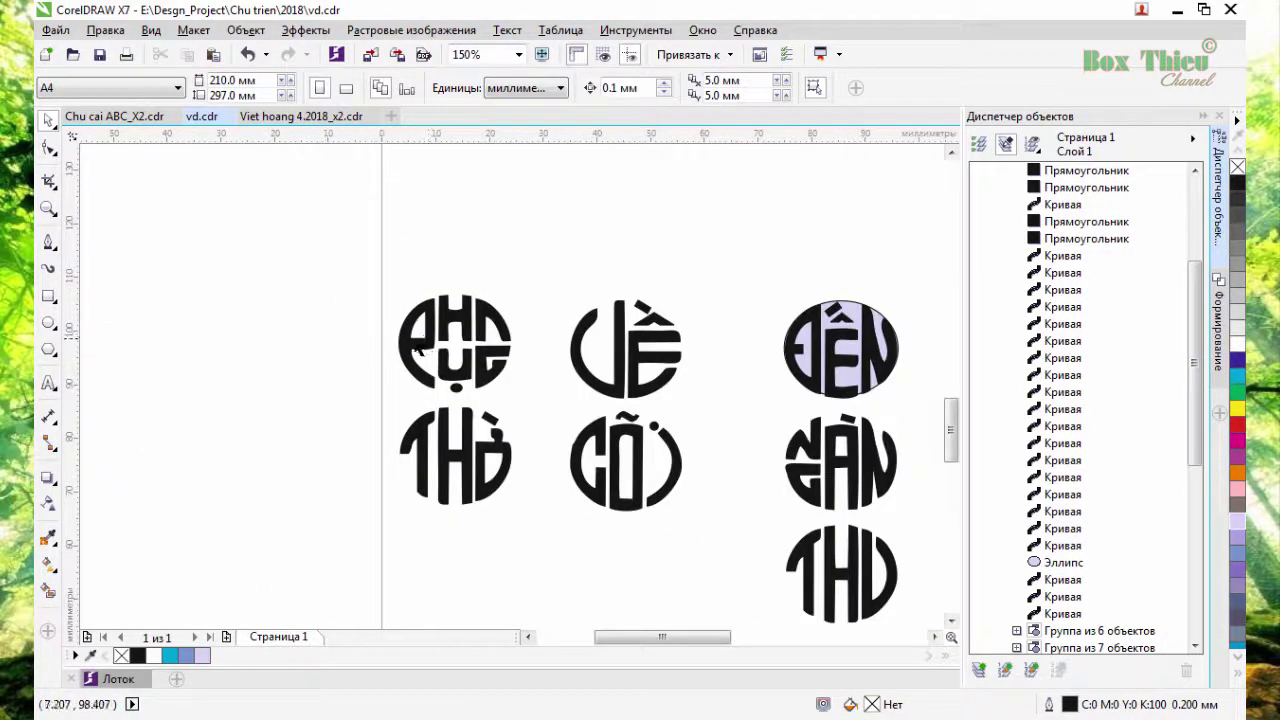
scroll(416, 346, up, 1)
drag(434, 310, 443, 363)
scroll(603, 366, up, 1)
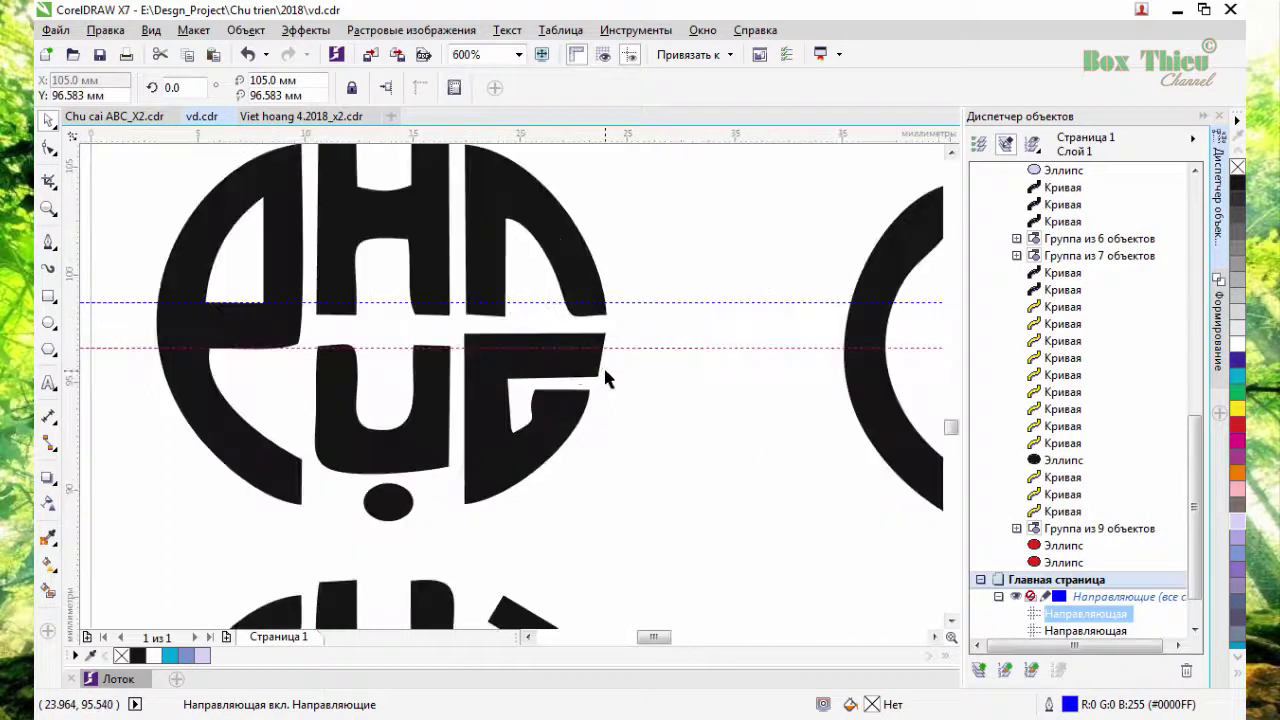
Reshape the G in the PHỤNG design by lowering its top edge toward the lower guideline
click(558, 372)
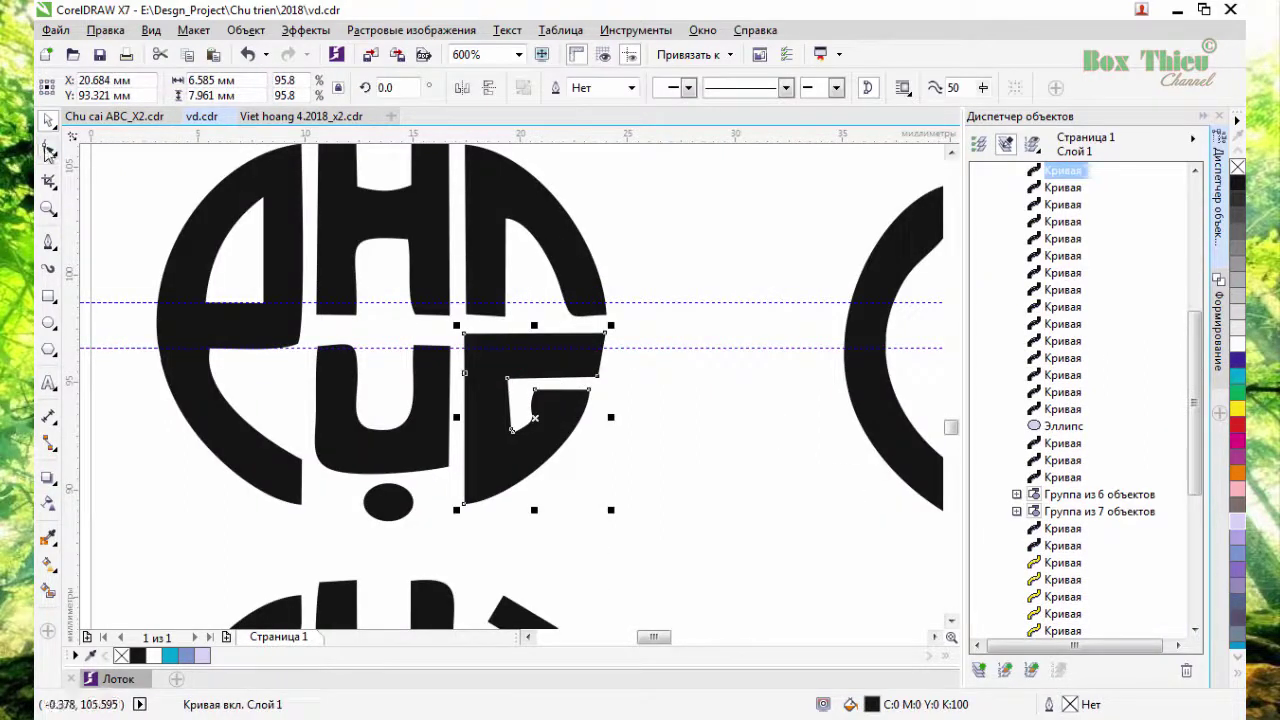
click(48, 148)
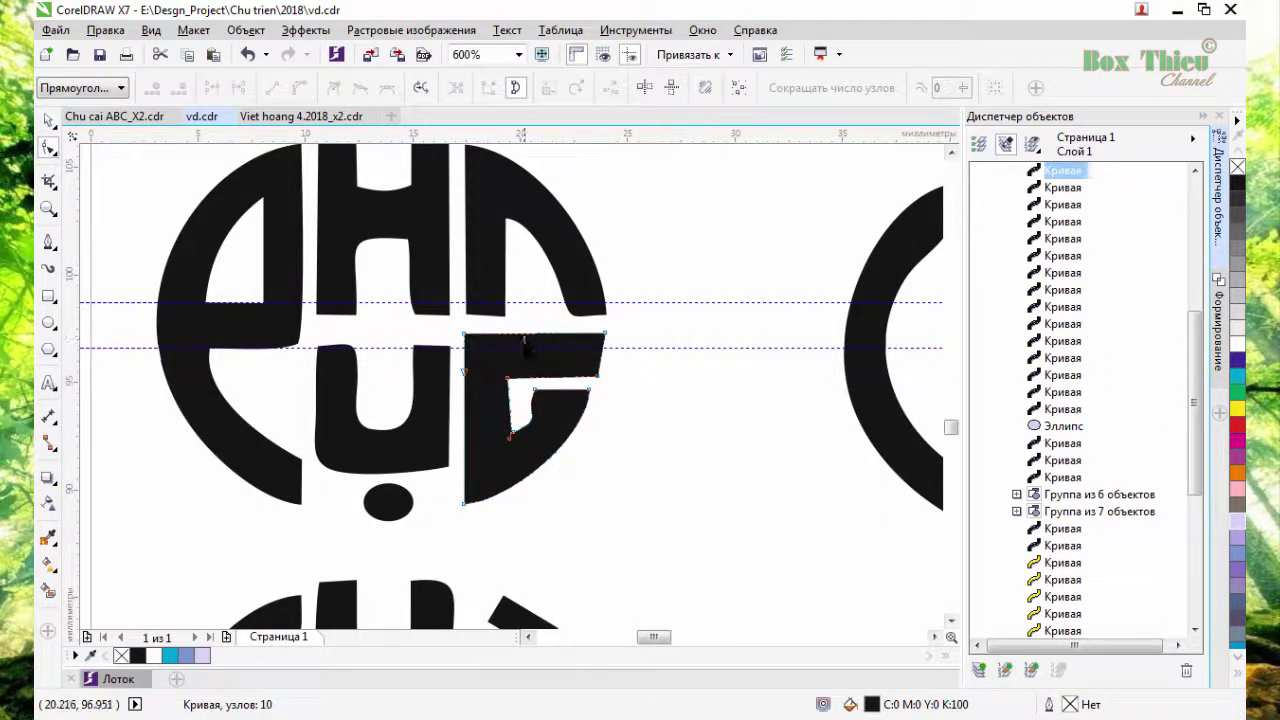
drag(538, 334, 538, 346)
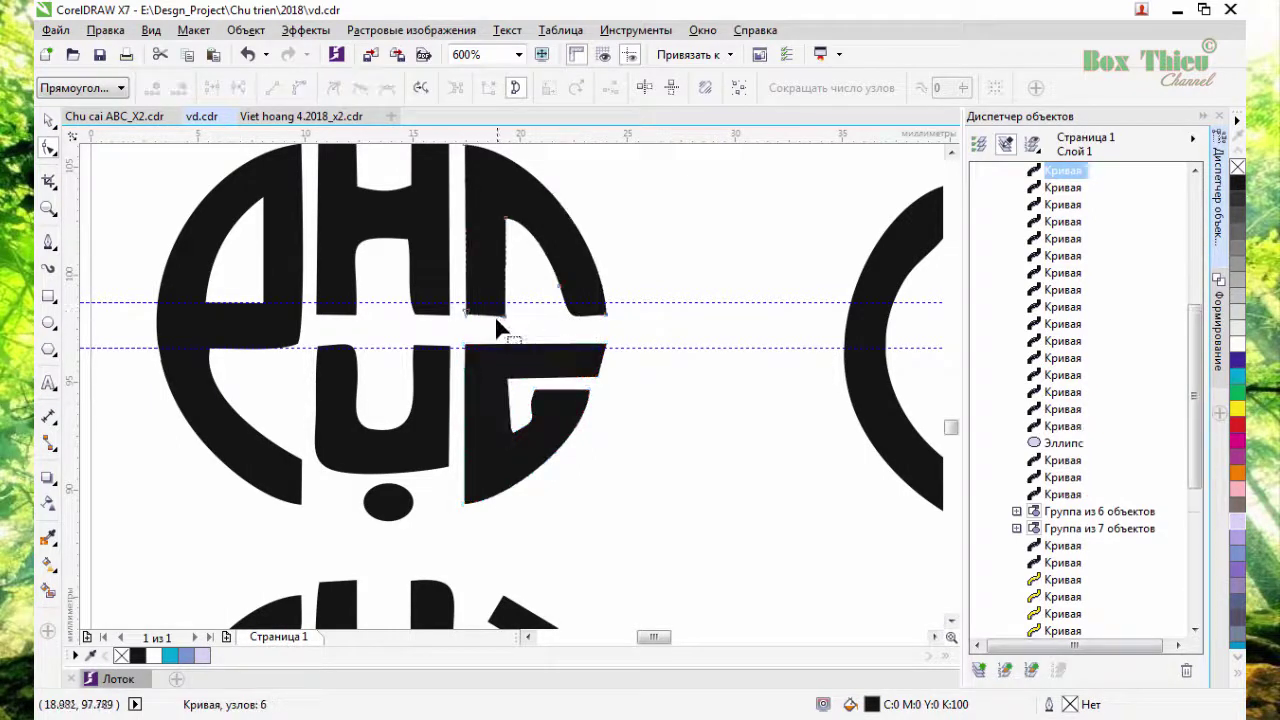
Raise and level the bottom nodes of the N's straight left leg close to the upper guideline
drag(503, 320, 499, 310)
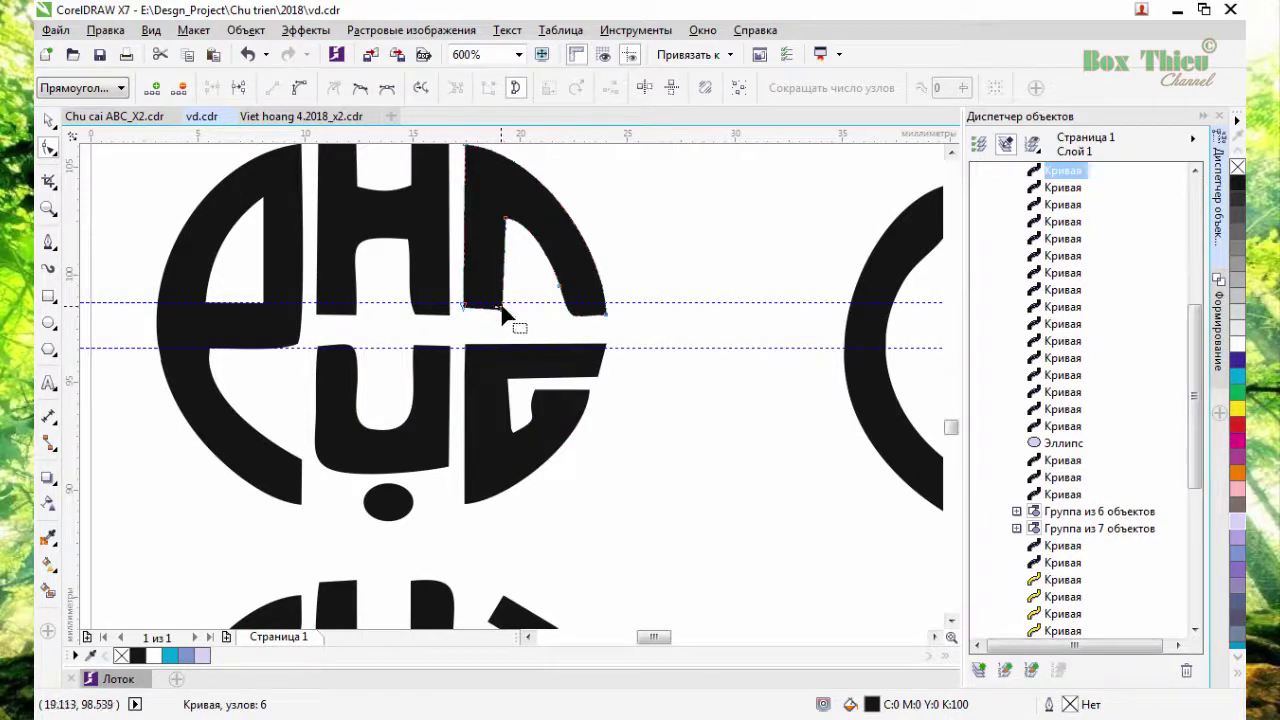
scroll(500, 315, up, 1)
click(505, 317)
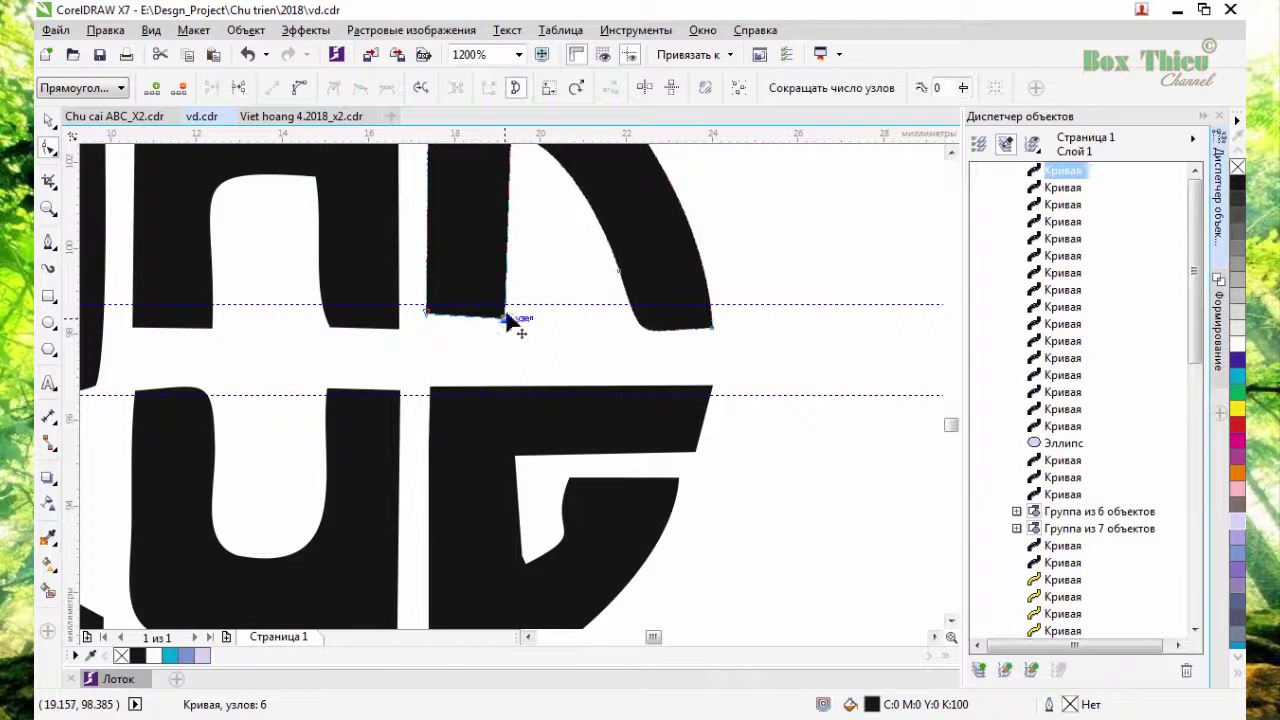
drag(511, 316, 512, 318)
drag(429, 314, 436, 318)
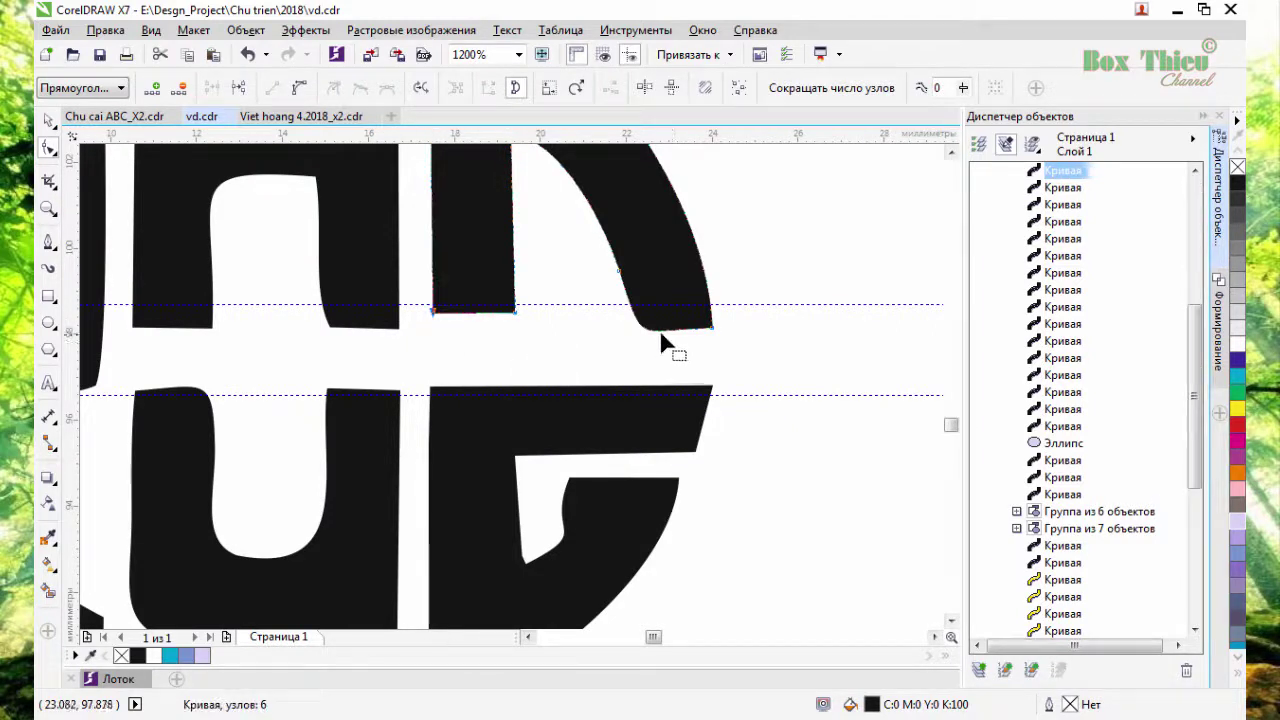
Raise the bottom end of the N's curved right leg to the upper guideline, smooth its edge and deselect the letter
mouse_move(655, 336)
mouse_down()
mouse_move(659, 319)
mouse_move(703, 312)
mouse_up()
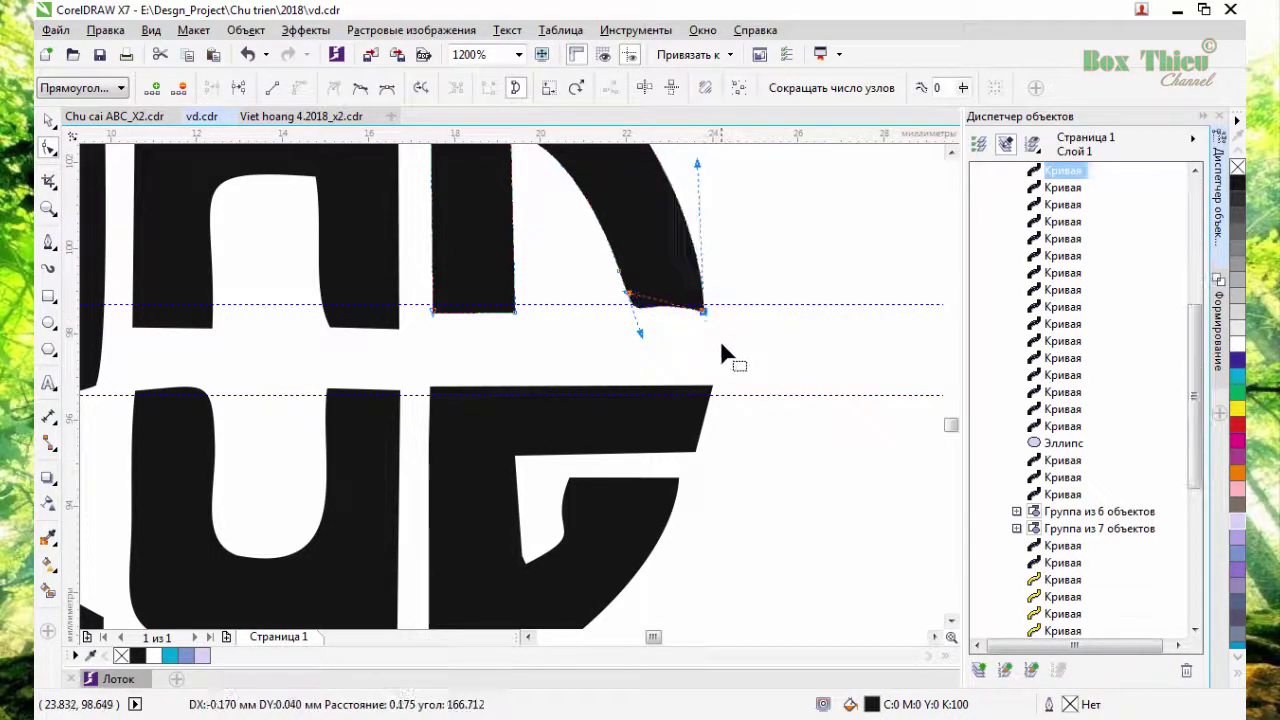
drag(627, 297, 626, 304)
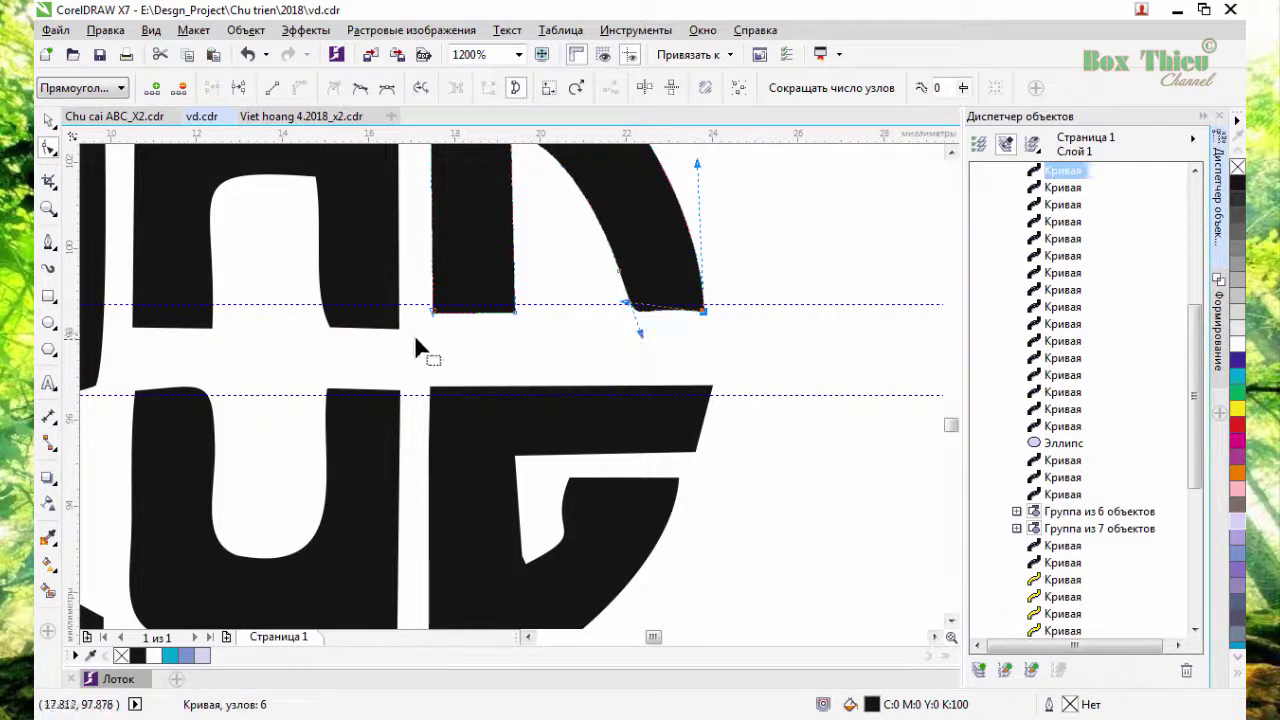
scroll(500, 363, down, 2)
scroll(458, 351, up, 1)
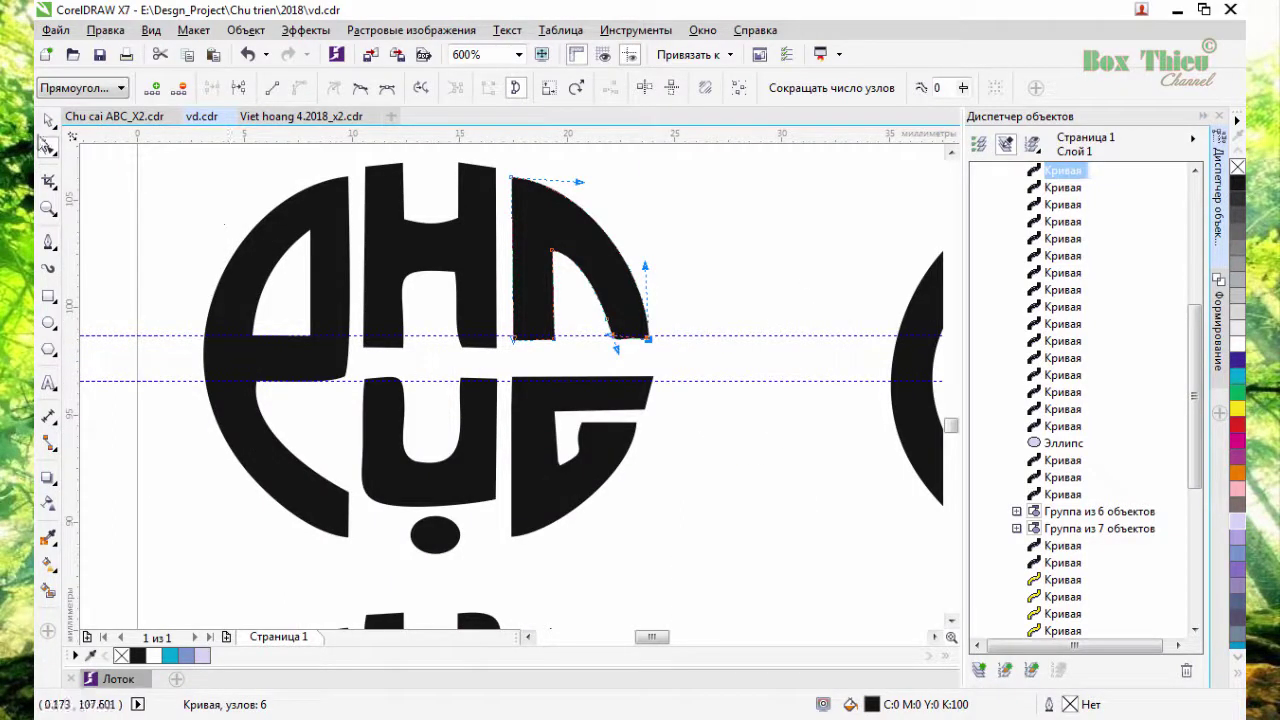
click(48, 120)
click(474, 368)
scroll(474, 368, down, 1)
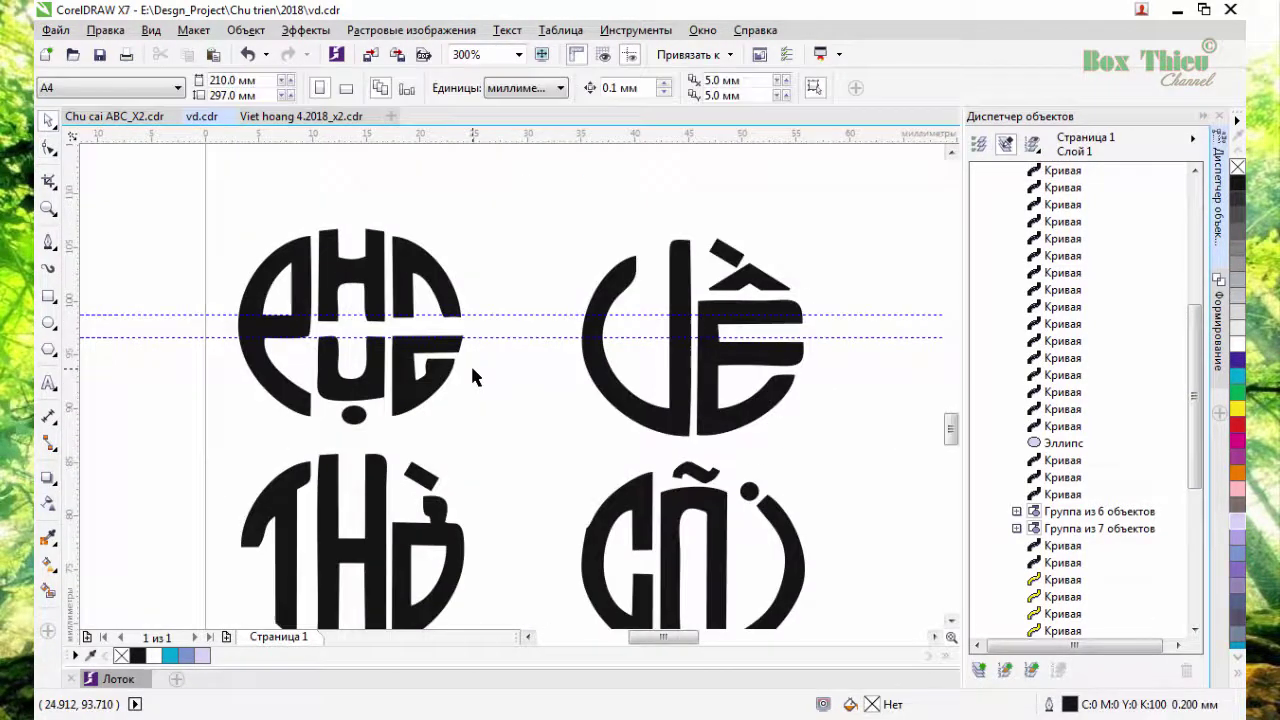
Undo the node edits to the N and G and the two guidelines in the PHỤNG design
click(249, 55)
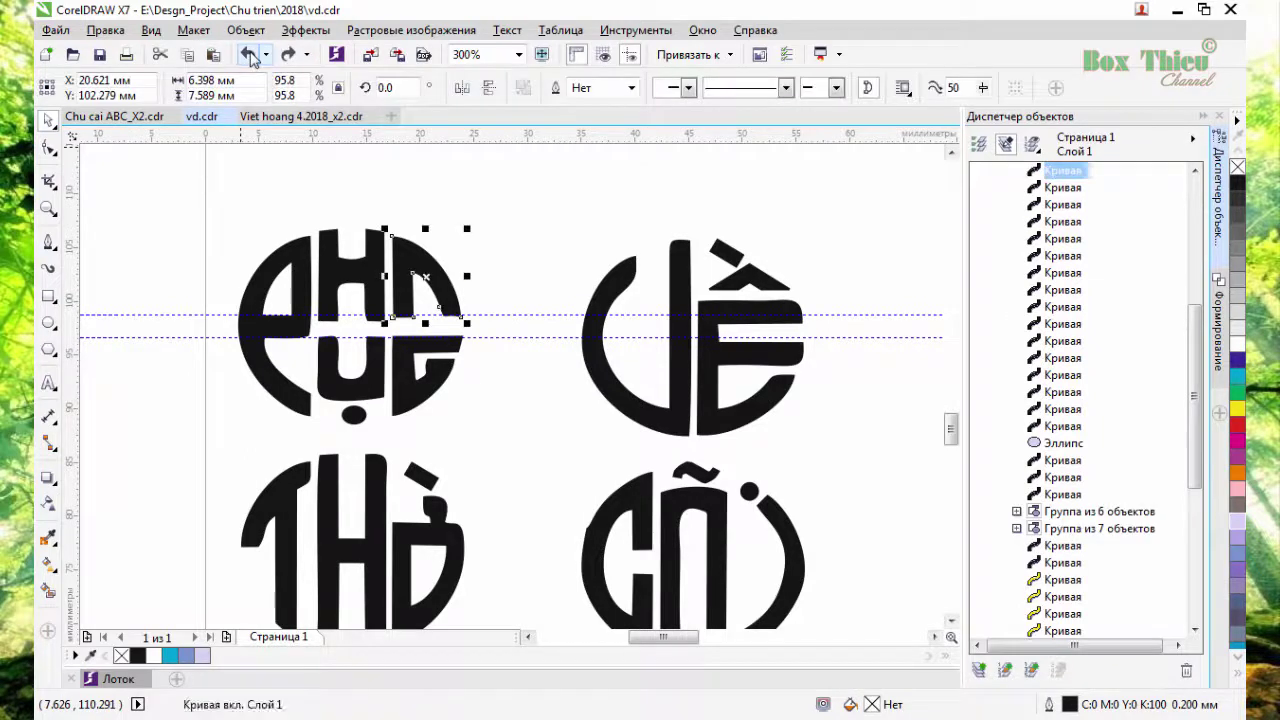
click(250, 56)
click(251, 58)
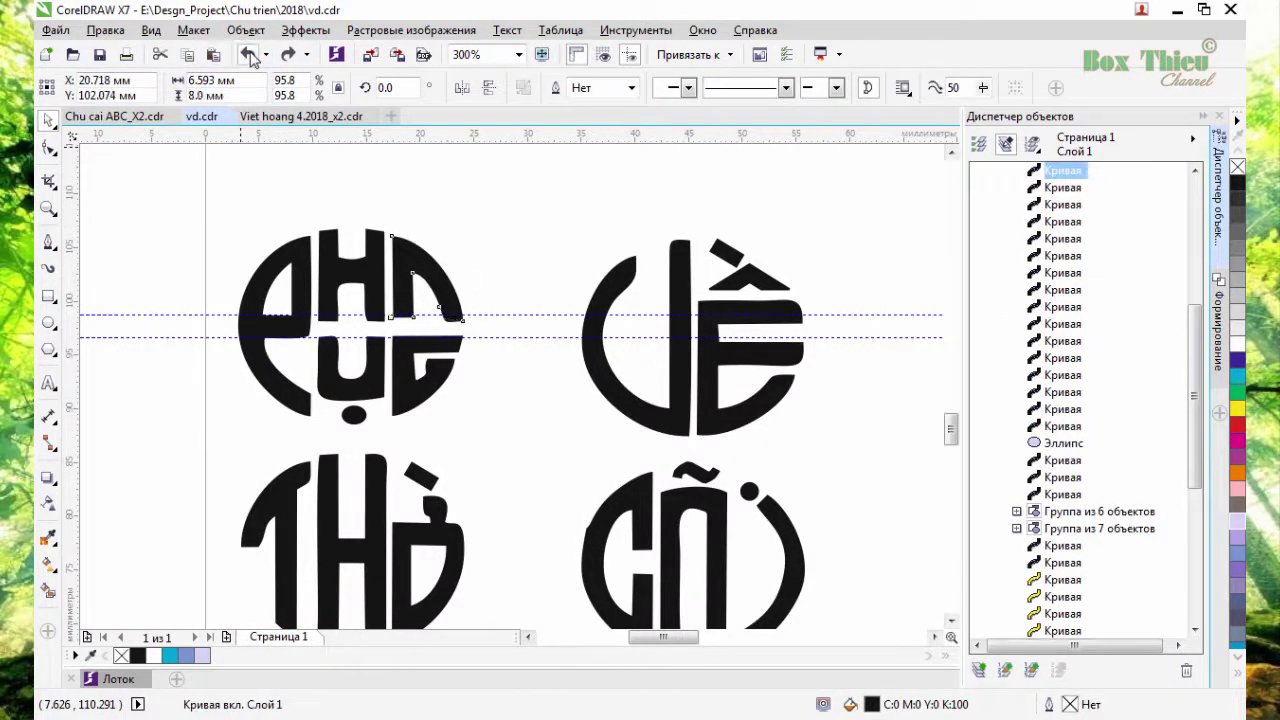
click(250, 57)
click(250, 57)
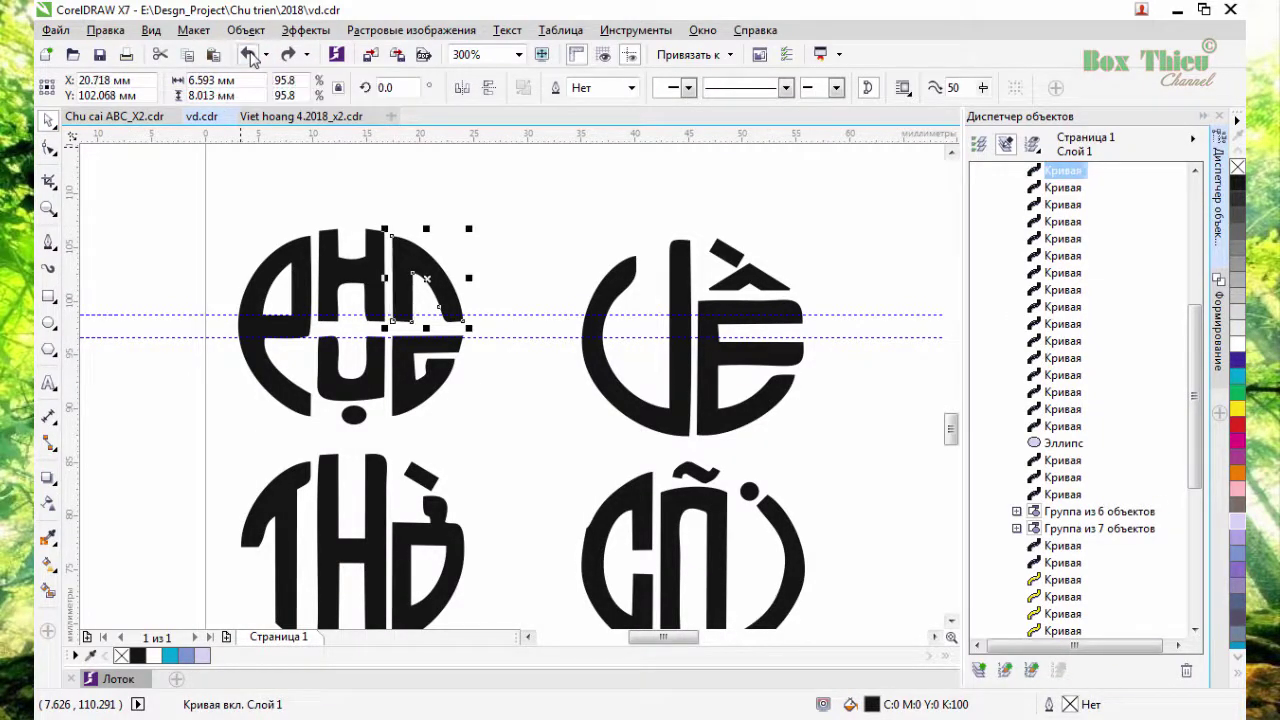
click(251, 58)
click(251, 57)
click(252, 57)
click(252, 57)
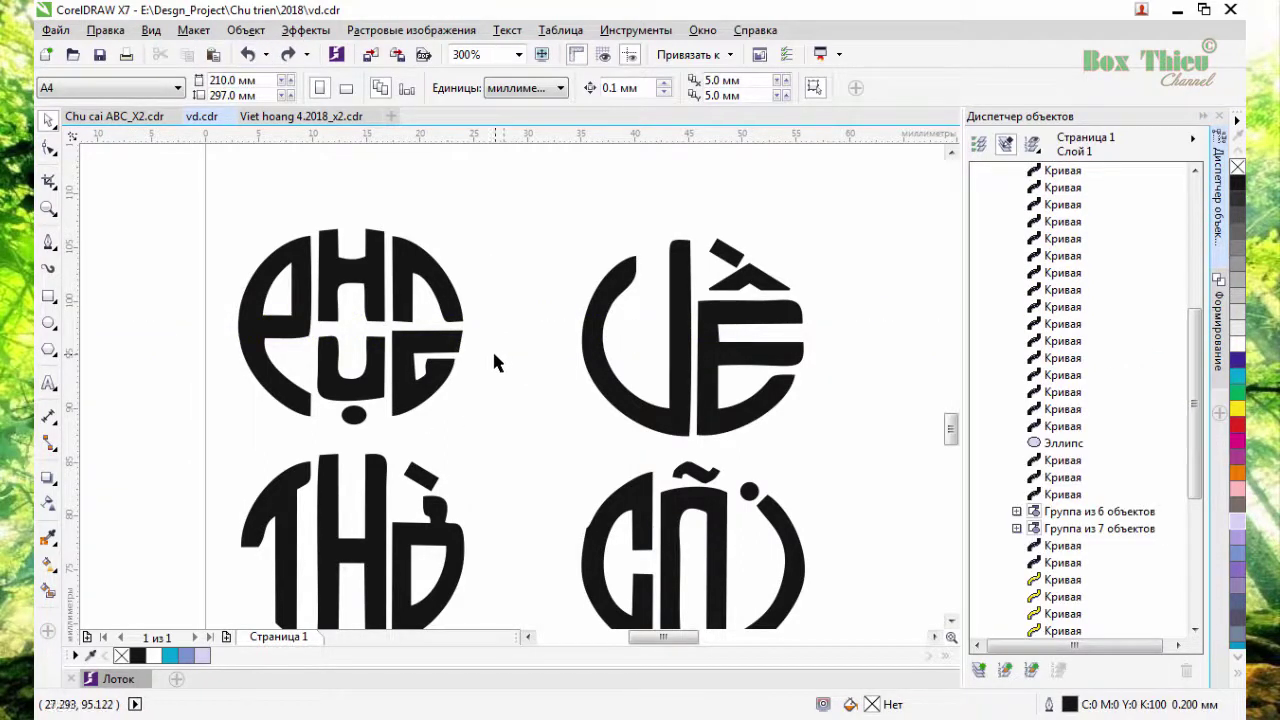
Select the black PHỤNG and THỜ designs together
scroll(491, 347, down, 2)
scroll(491, 347, down, 1)
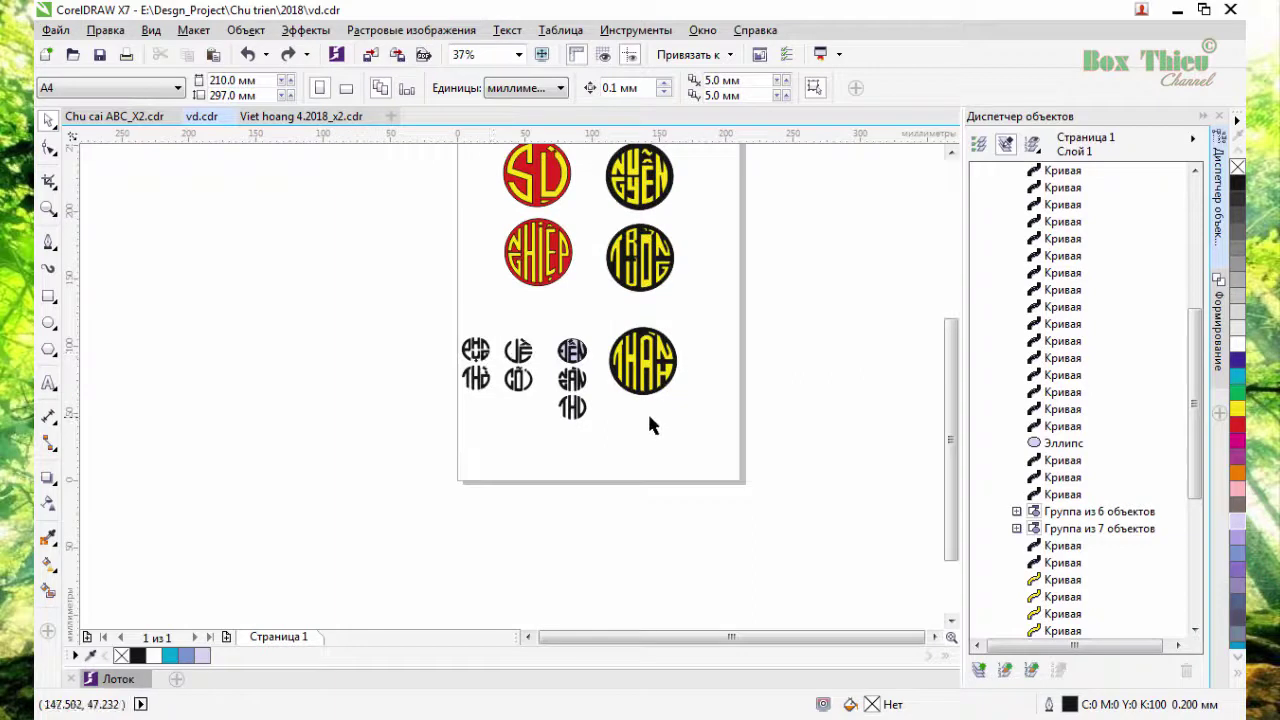
drag(633, 416, 528, 449)
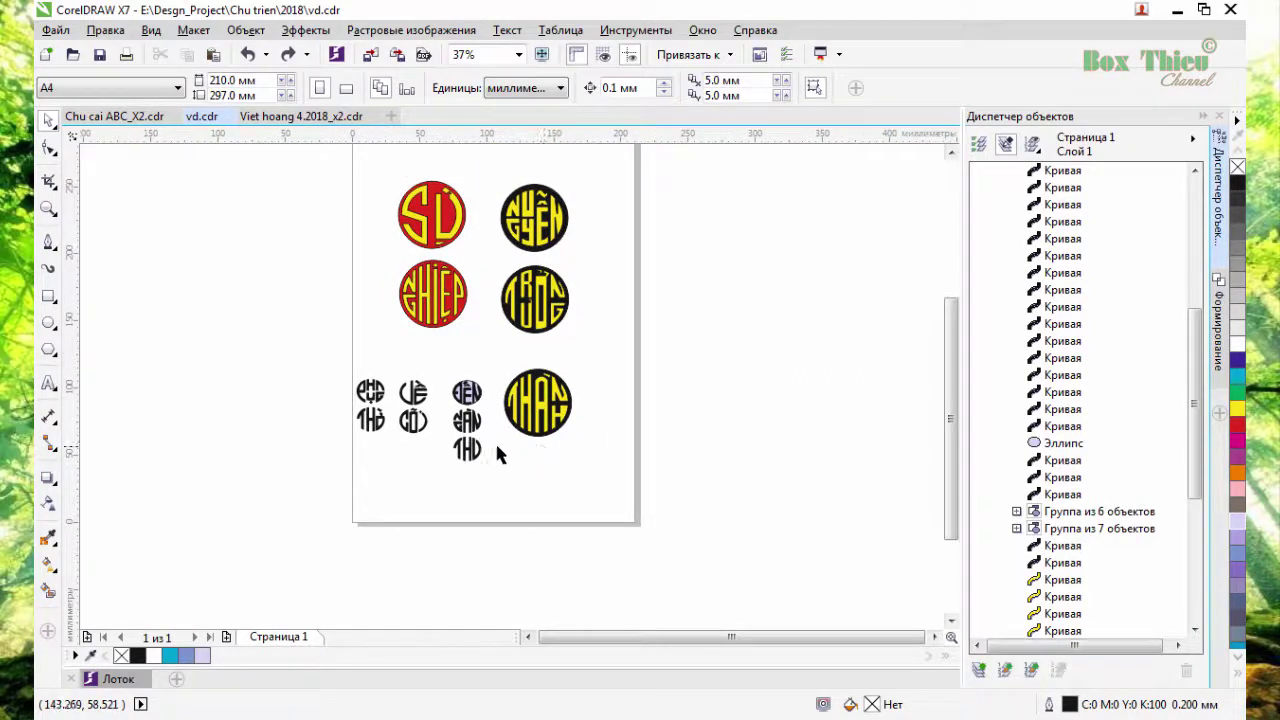
drag(343, 361, 399, 460)
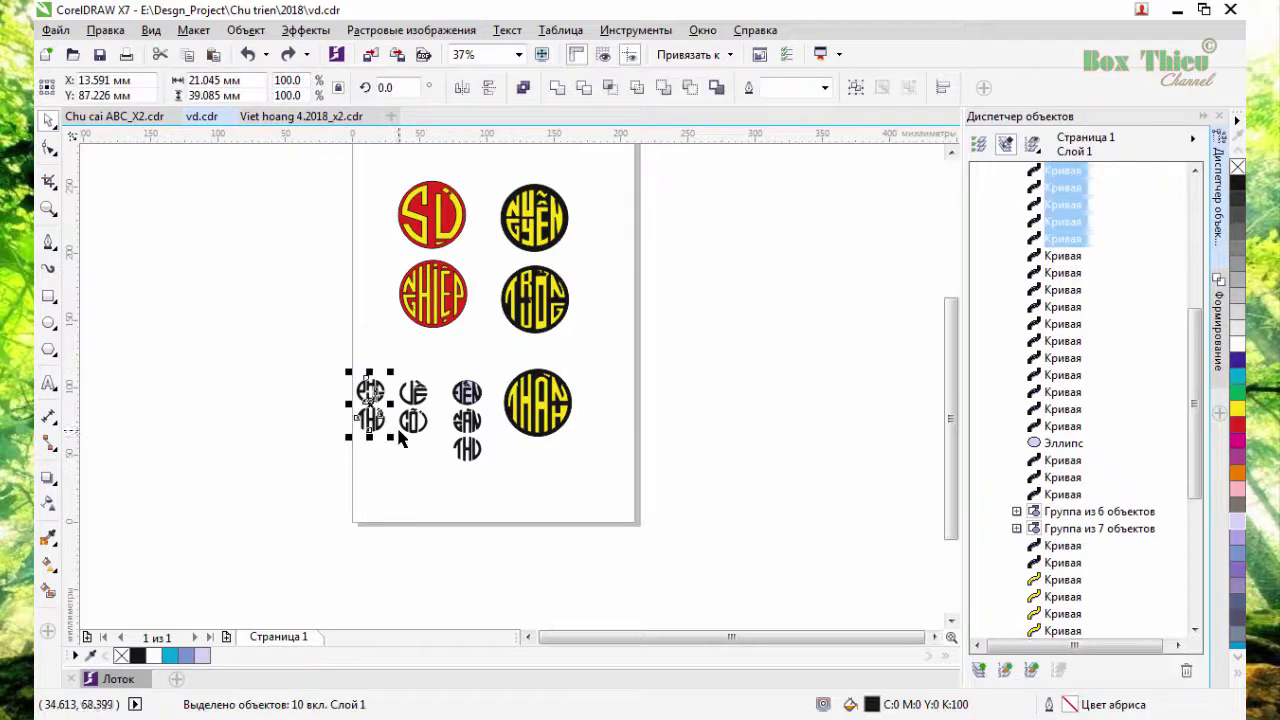
Move the selected PHỤNG and THỜ designs directly below the VỀ and CÕI designs and deselect them
drag(370, 398, 412, 466)
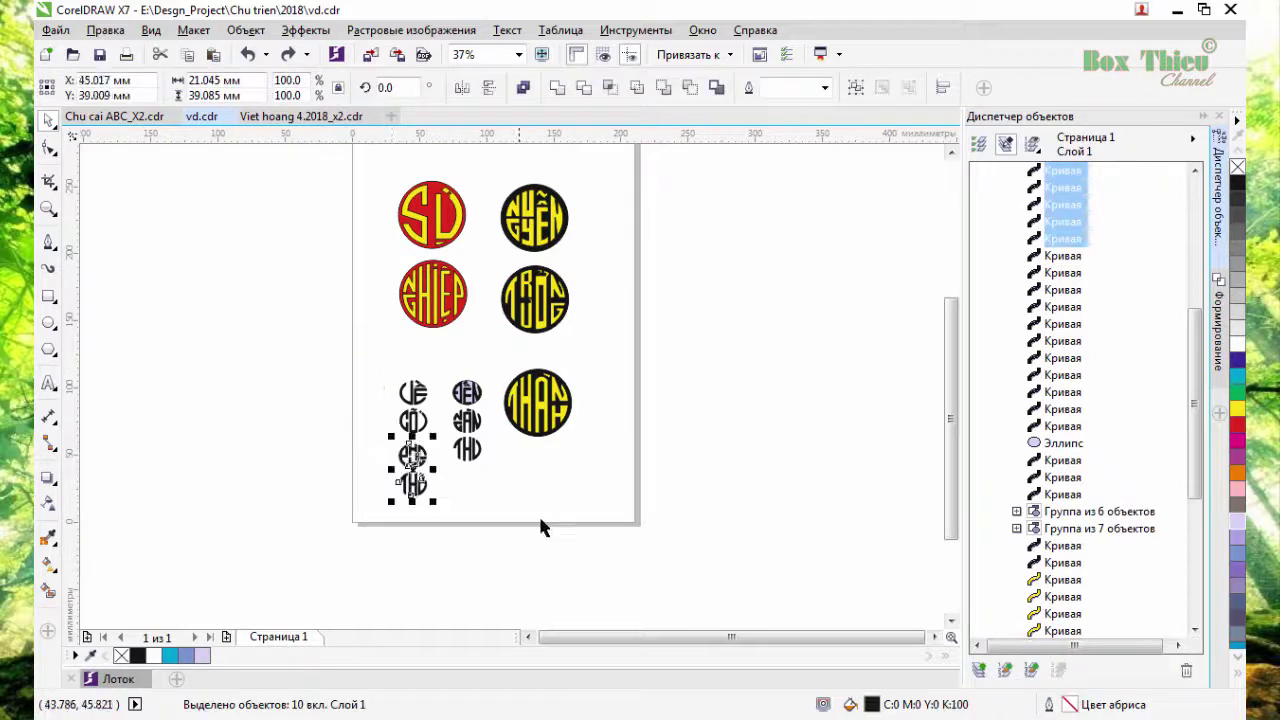
click(512, 480)
drag(555, 457, 514, 481)
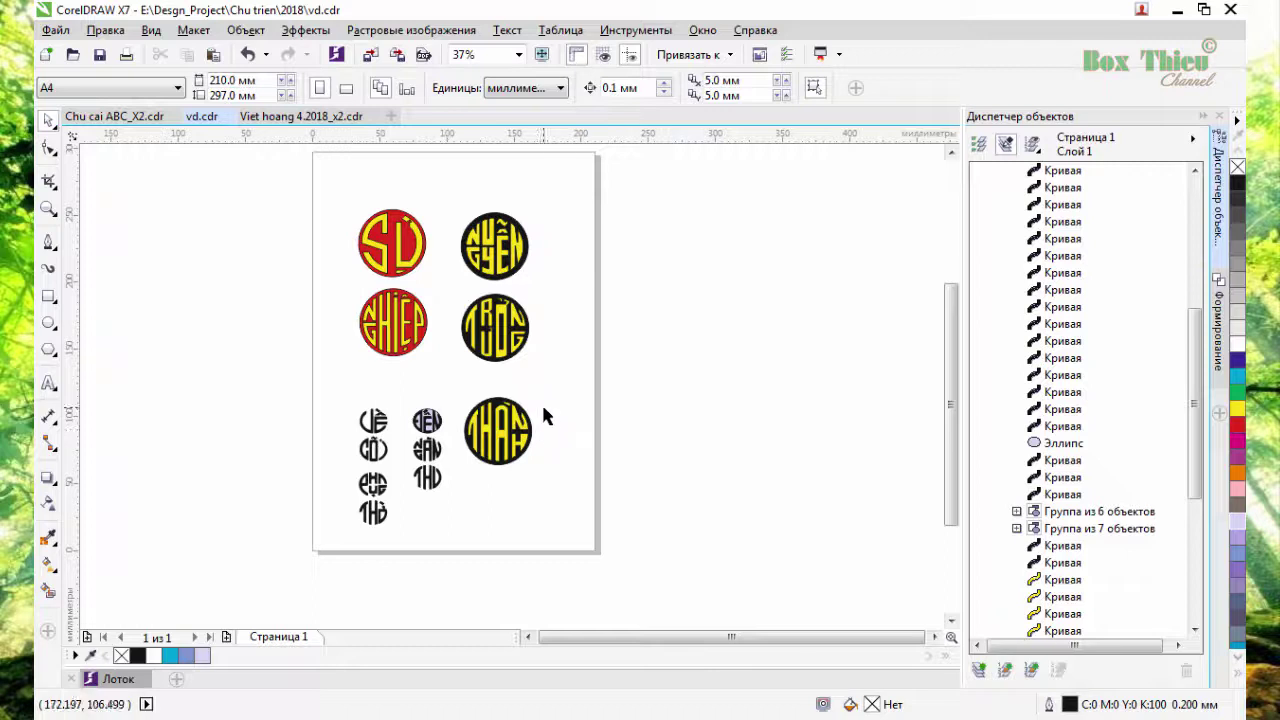
Compare how the letters are divided in the upper yellow-on-black seals and the red SỰ and NGHIỆP seals
drag(575, 312, 562, 380)
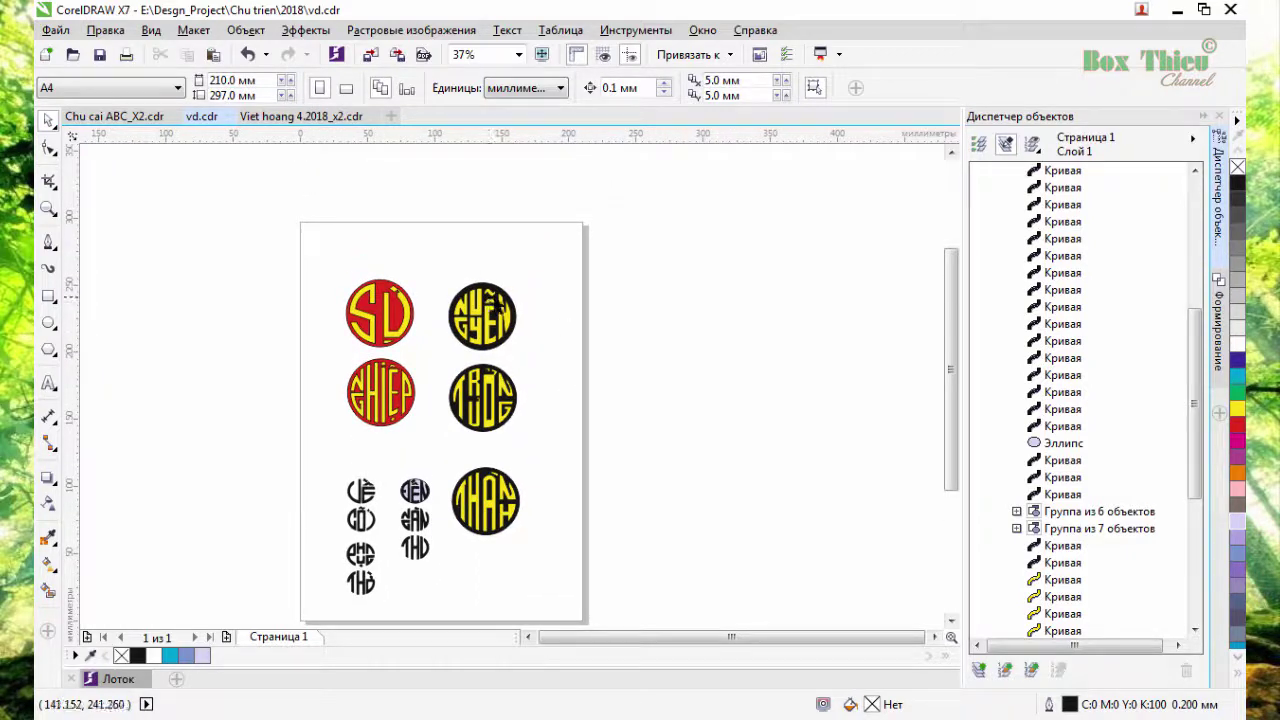
scroll(467, 290, up, 3)
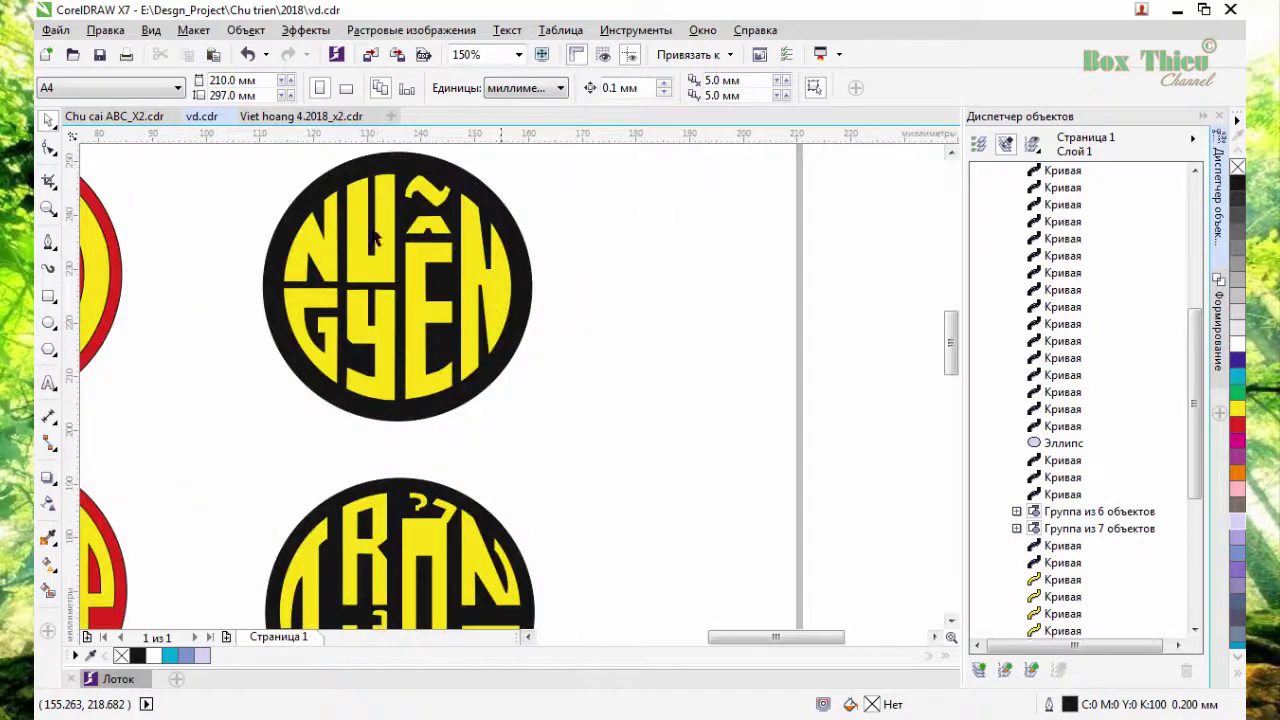
scroll(476, 298, down, 6)
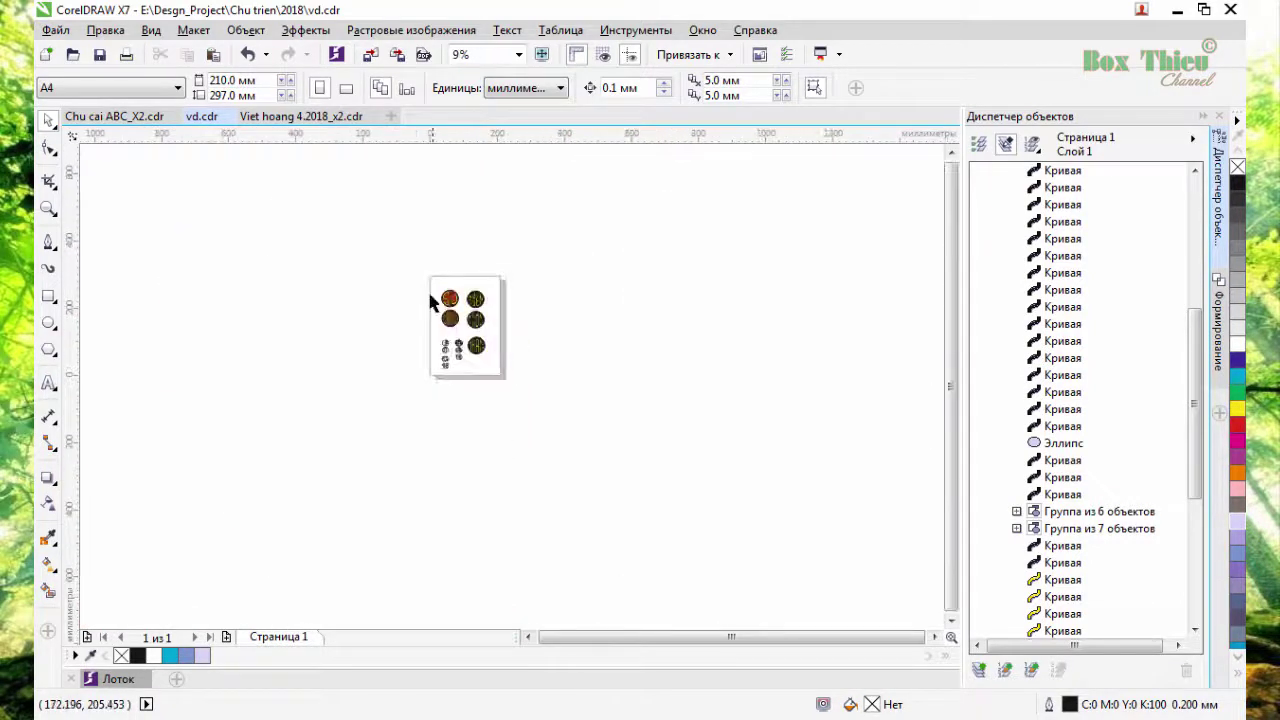
scroll(462, 302, up, 4)
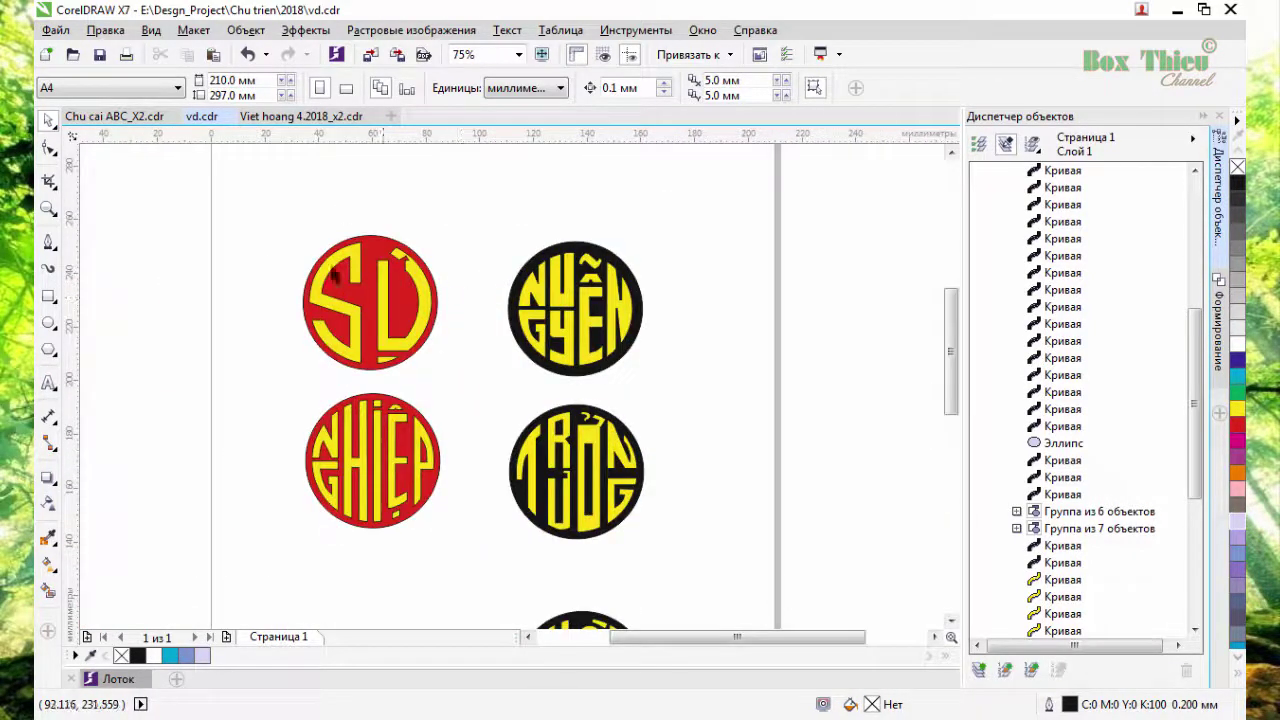
scroll(430, 318, down, 5)
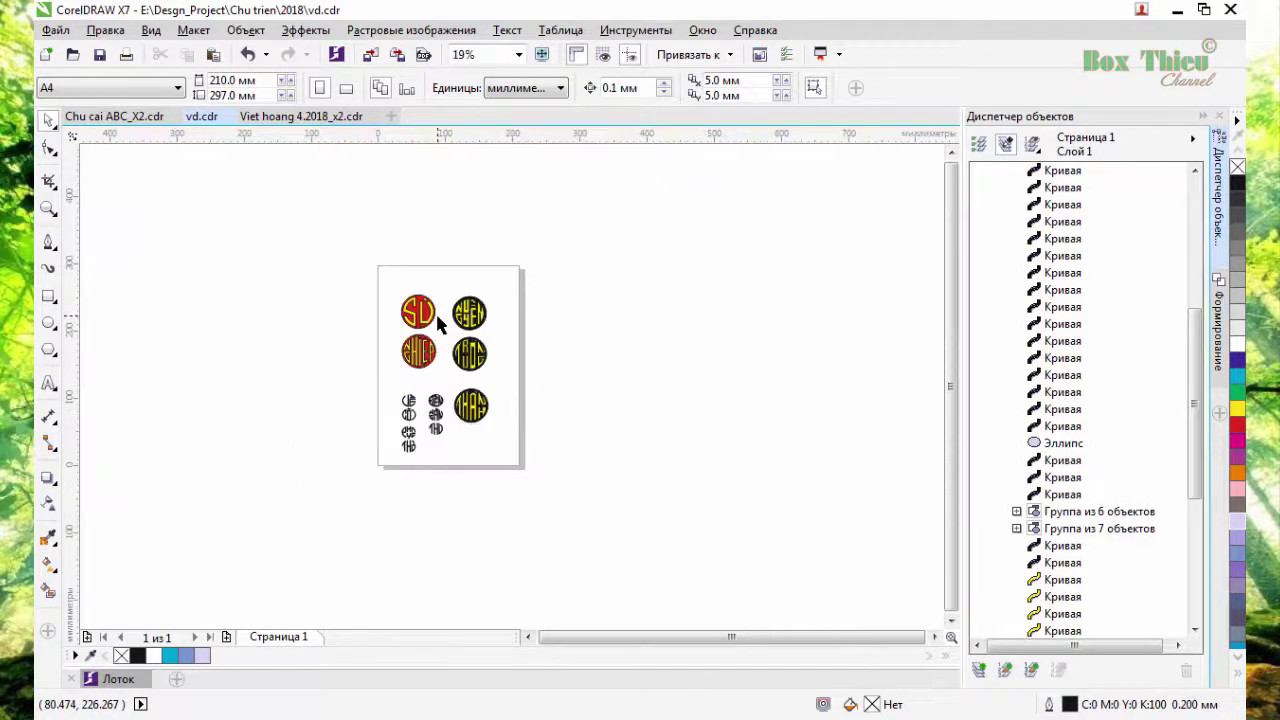
scroll(426, 363, up, 4)
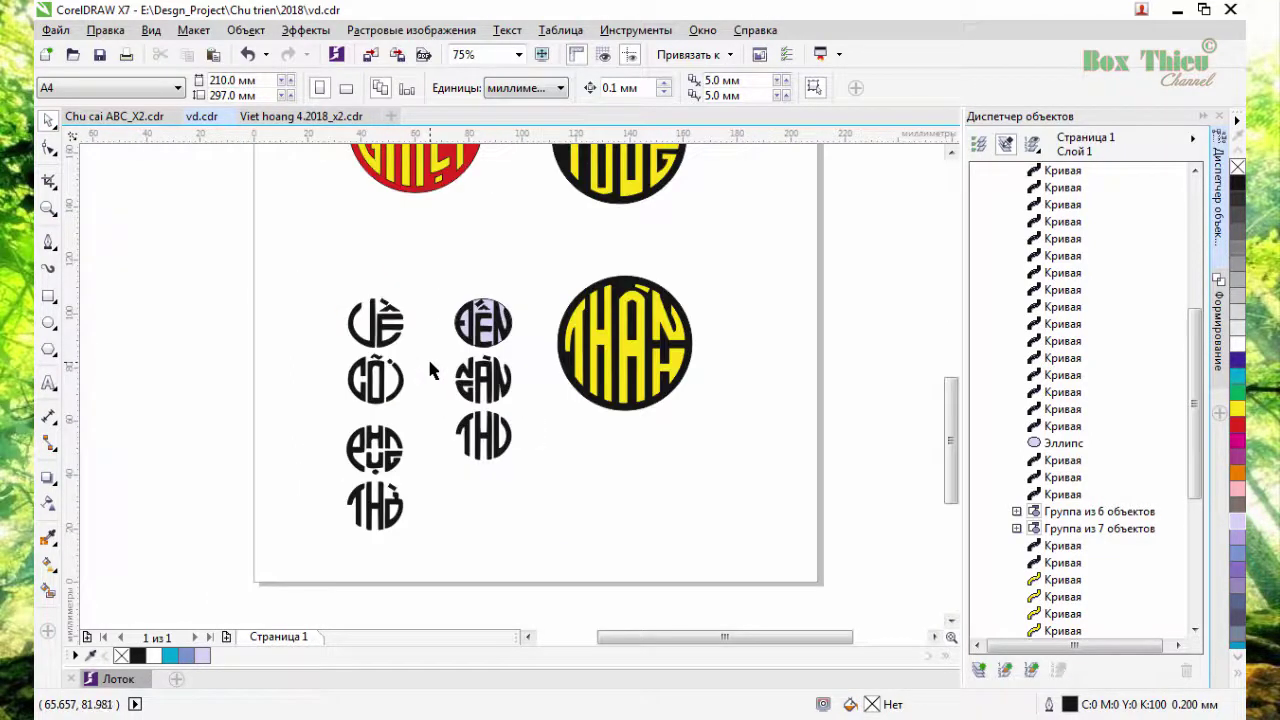
scroll(430, 370, down, 1)
drag(573, 274, 517, 421)
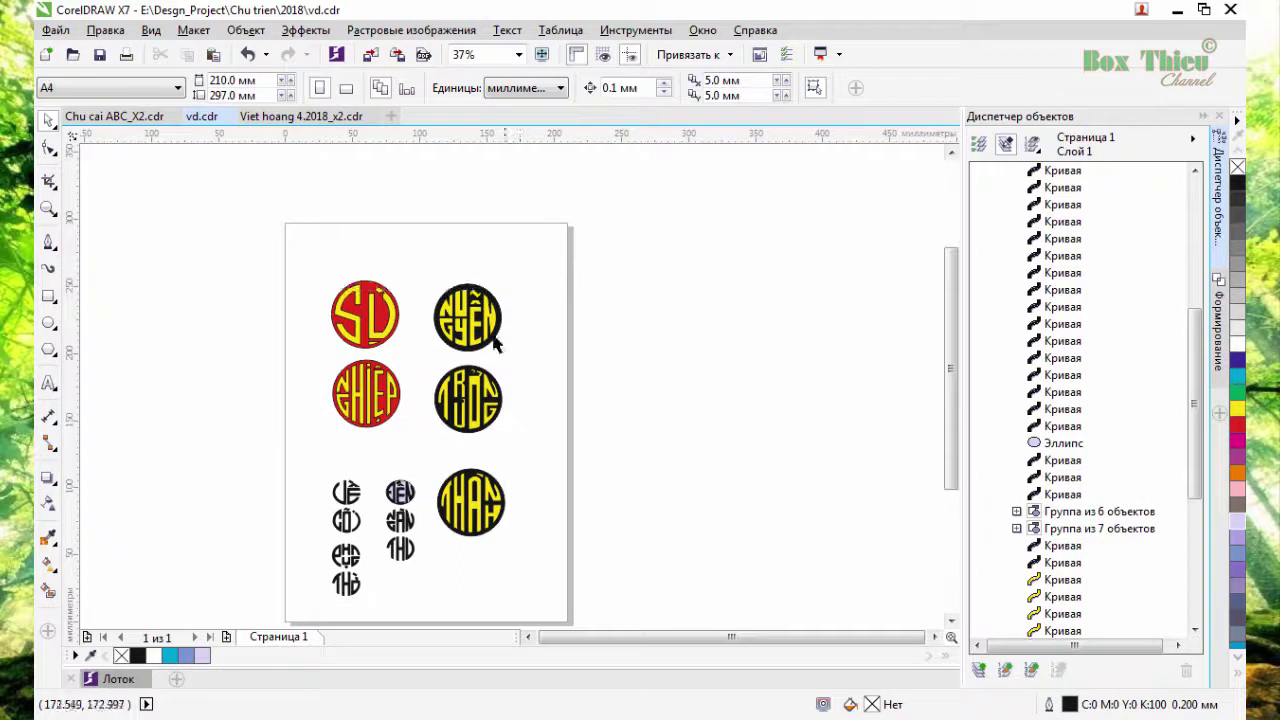
scroll(489, 321, up, 1)
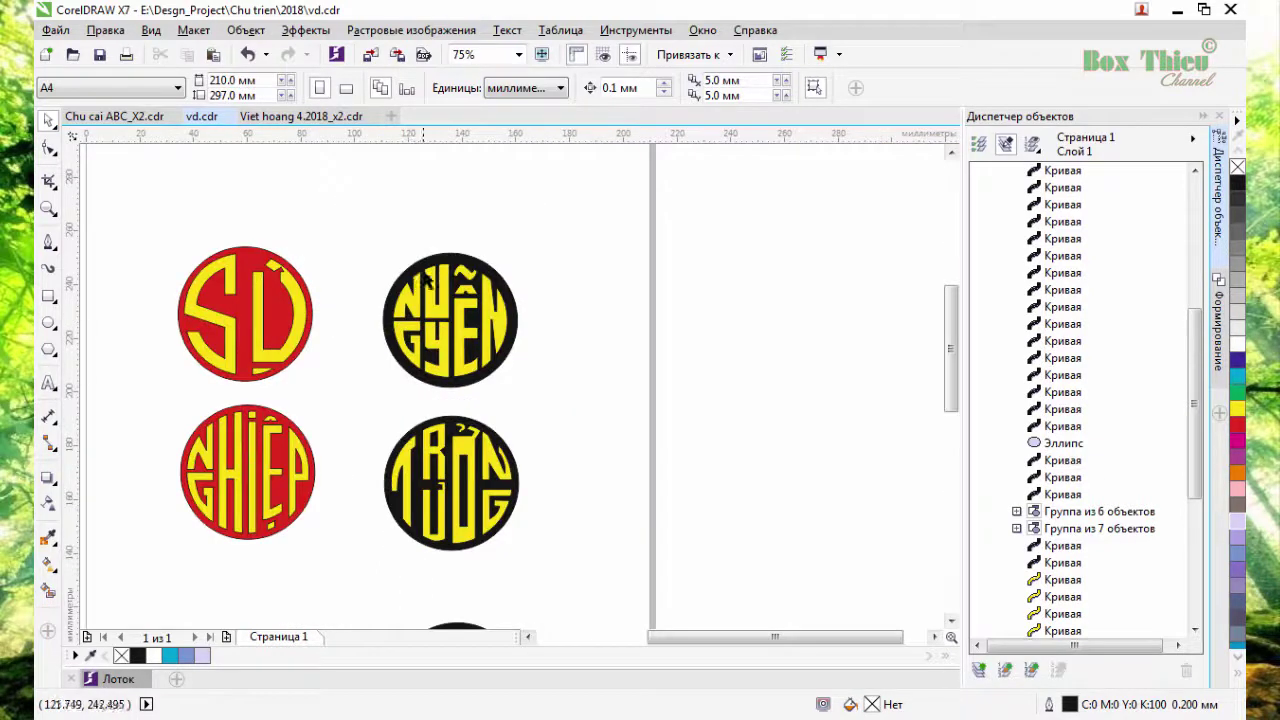
scroll(523, 298, down, 2)
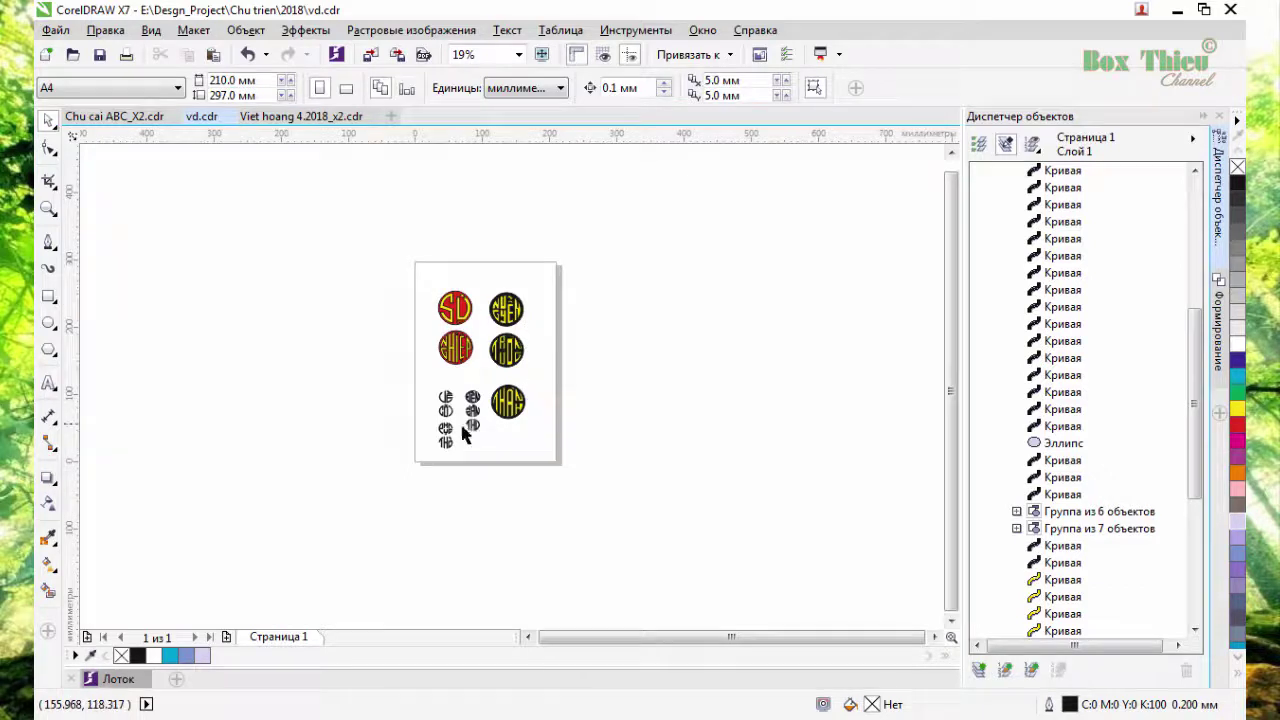
Examine the letter arrangement in the small black designs, especially PHỤNG, CÕI and NGÀN
scroll(471, 431, up, 2)
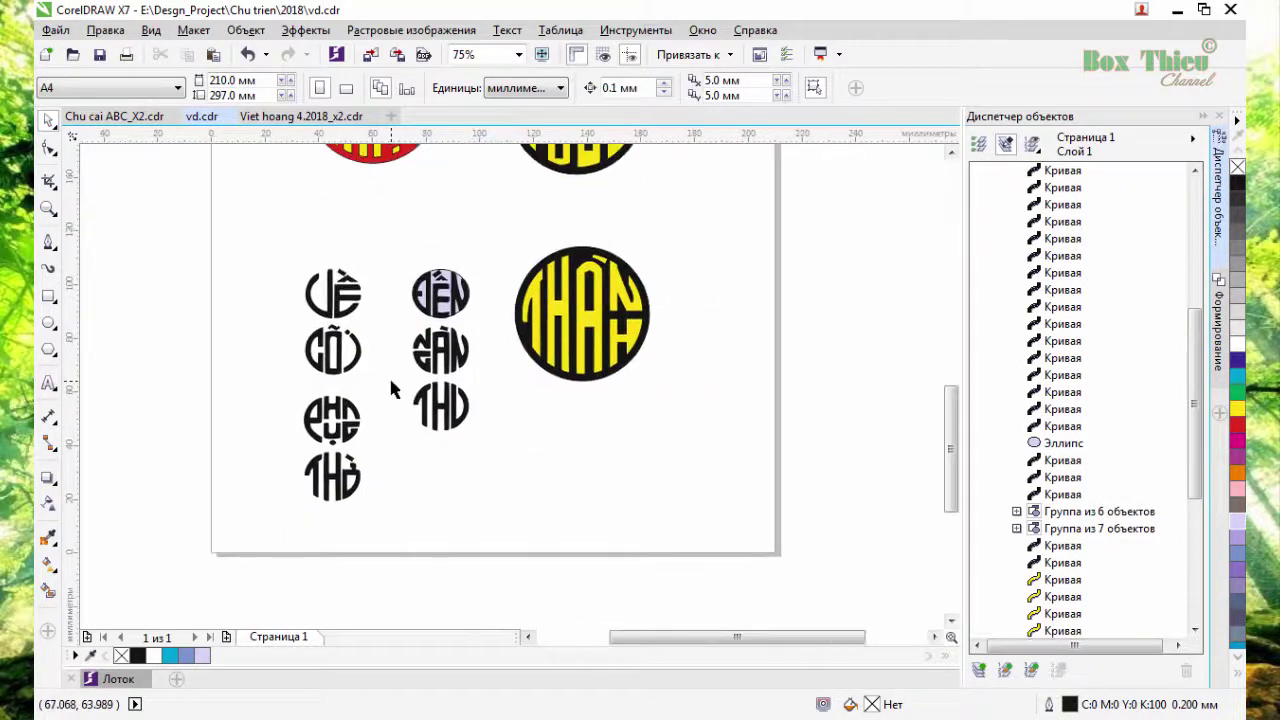
scroll(440, 345, up, 1)
scroll(440, 345, down, 1)
scroll(440, 340, down, 1)
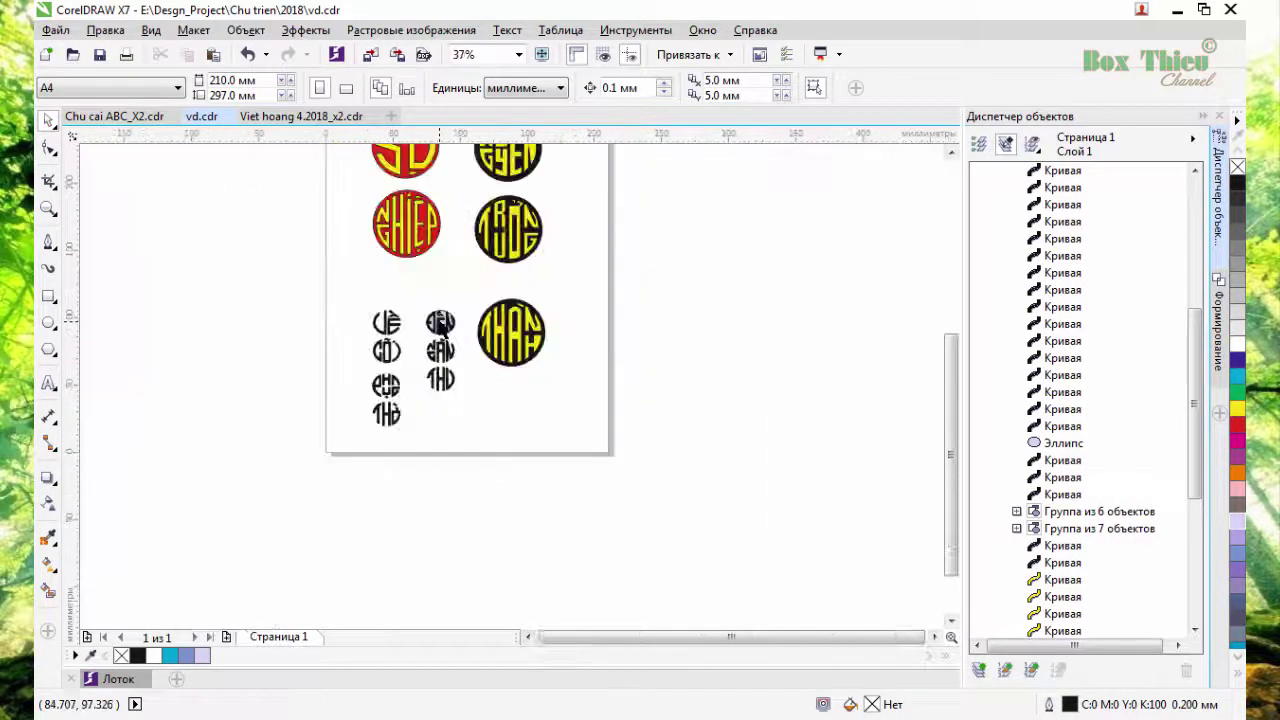
scroll(441, 332, up, 1)
scroll(335, 455, up, 2)
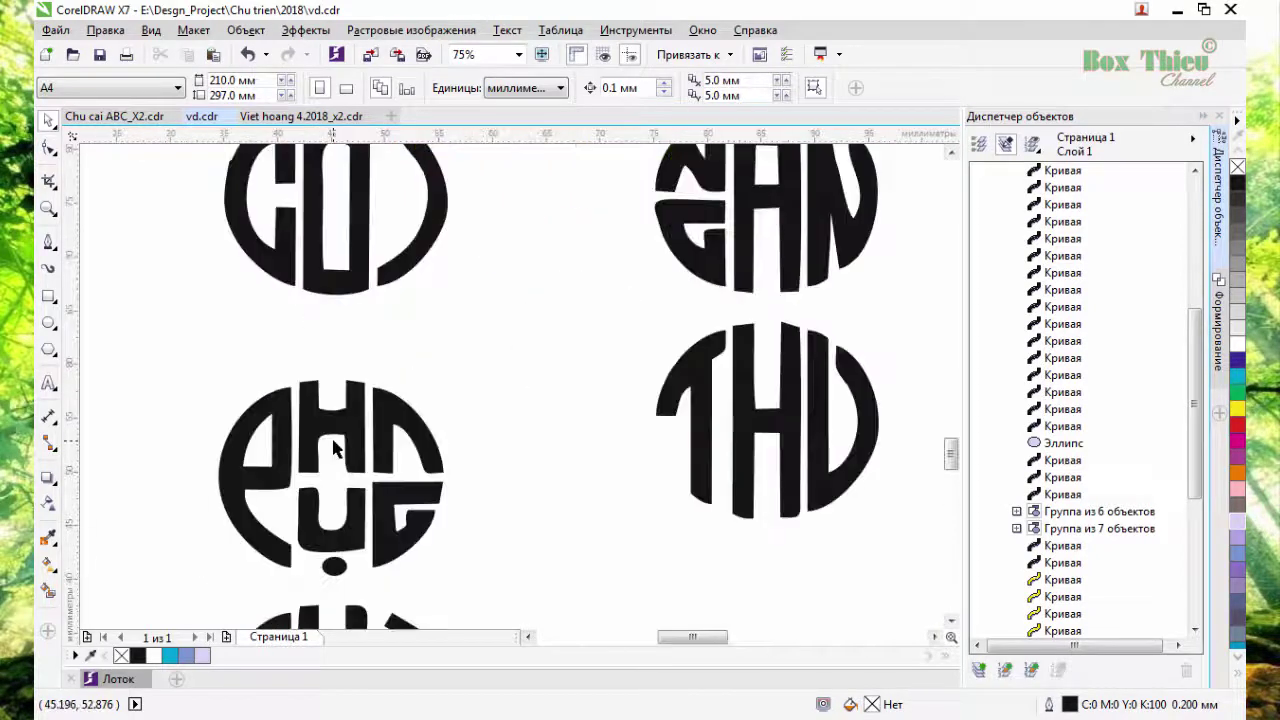
scroll(410, 450, down, 2)
scroll(428, 388, up, 2)
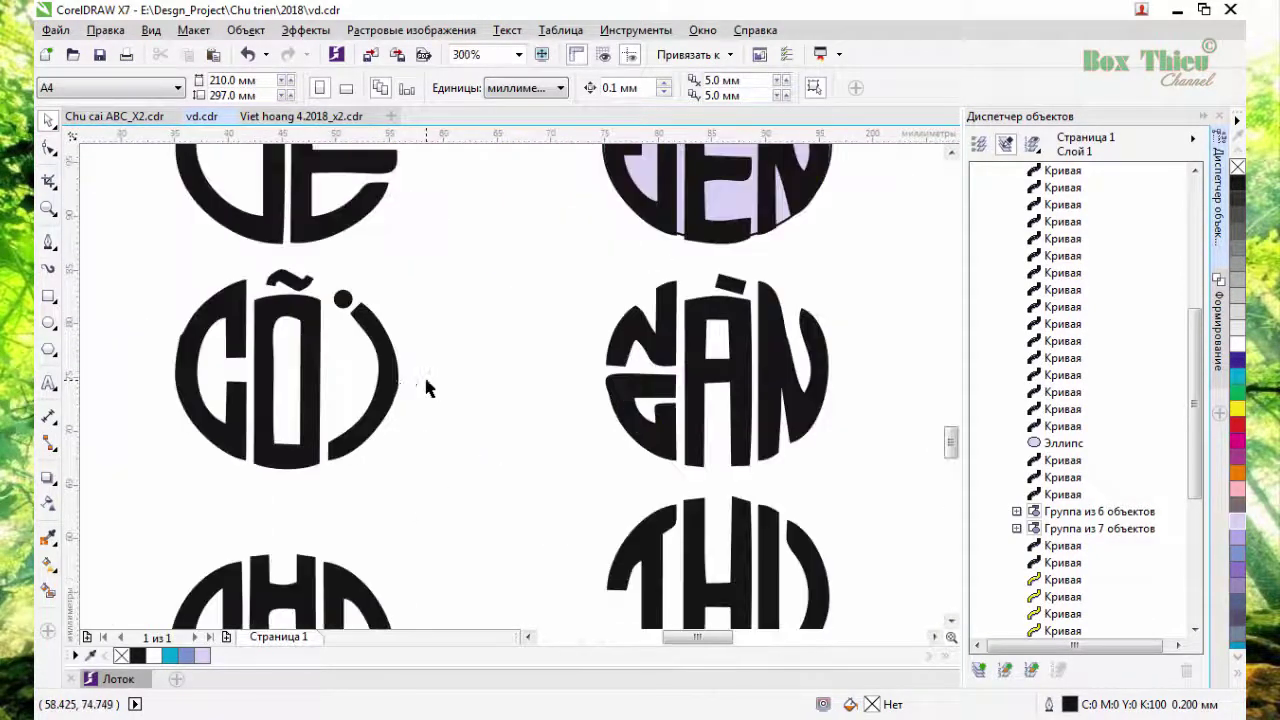
scroll(405, 441, down, 2)
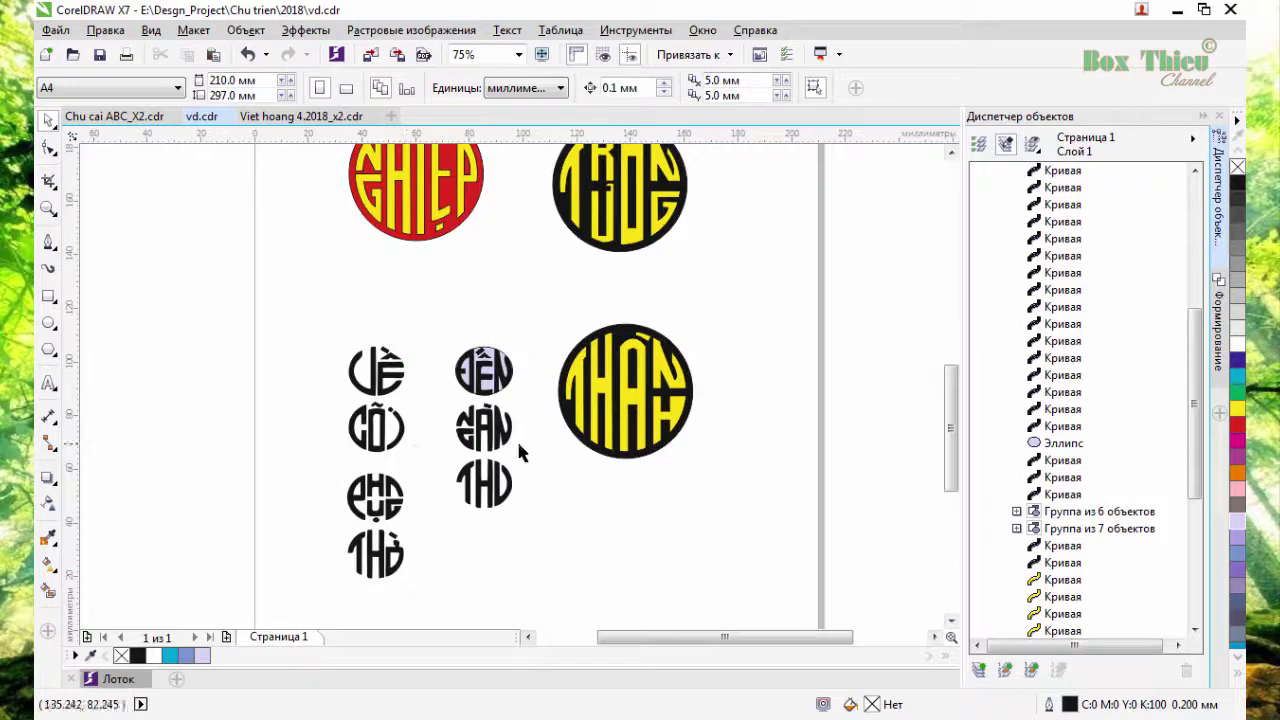
Compare the stacked letters of the black NGÀN design with those of the yellow-on-black THÀNH seal
scroll(497, 500, up, 2)
scroll(746, 398, down, 1)
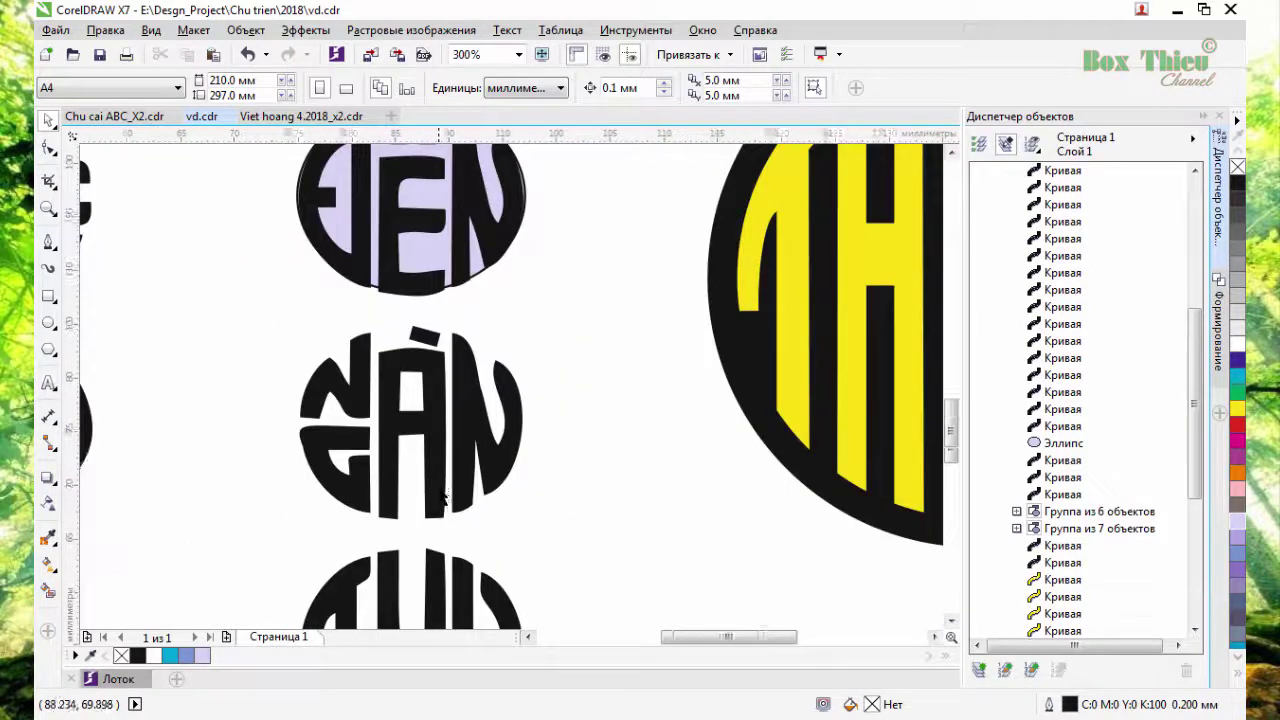
scroll(729, 471, up, 1)
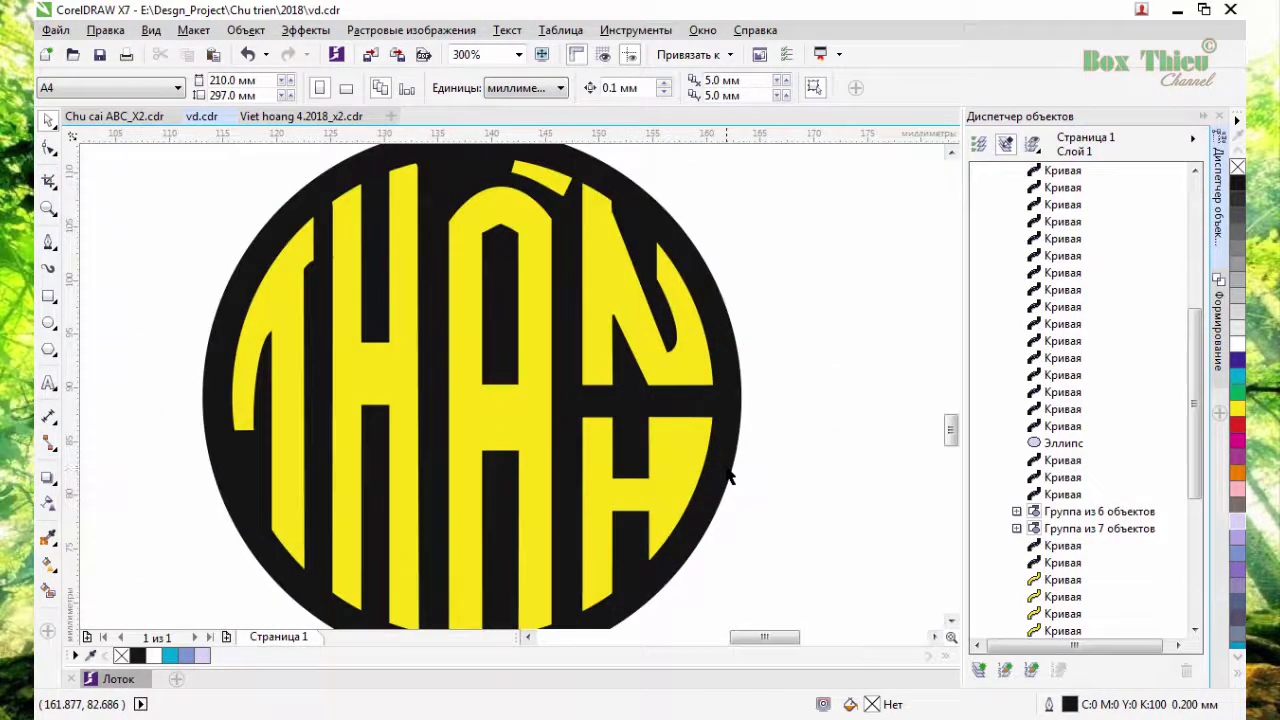
scroll(729, 480, down, 1)
scroll(571, 429, up, 1)
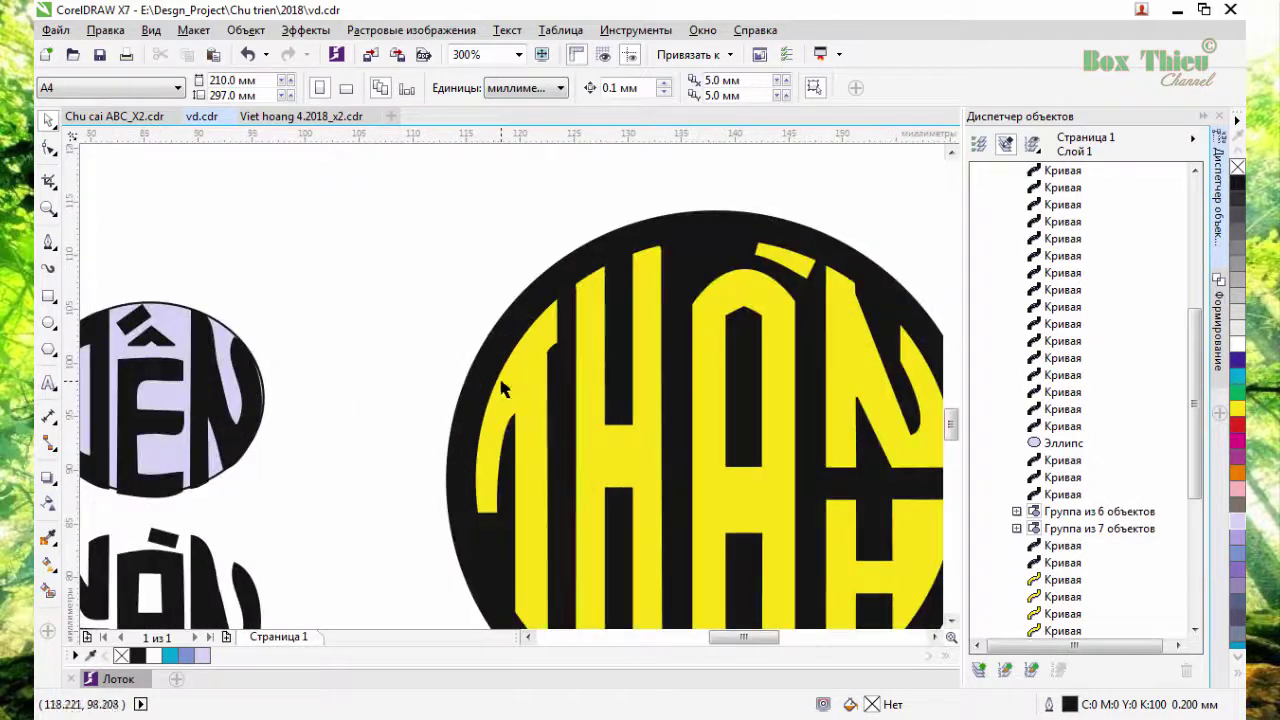
scroll(507, 389, down, 1)
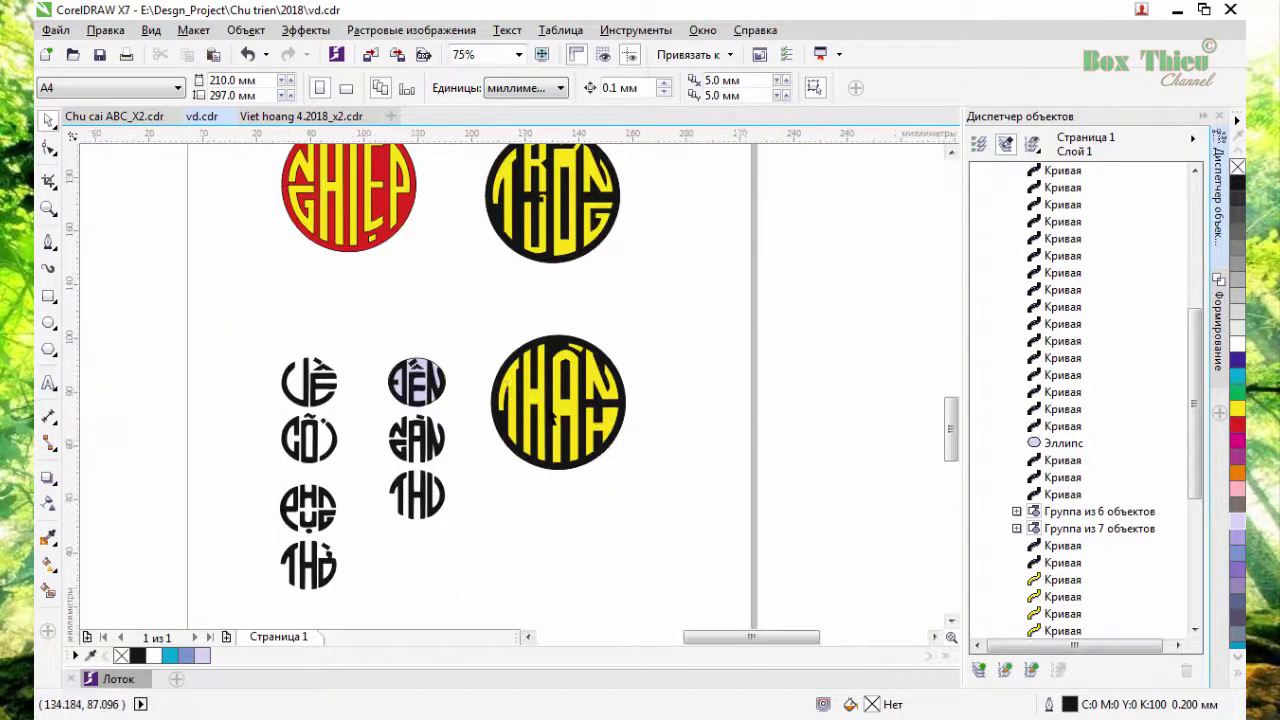
scroll(547, 410, up, 2)
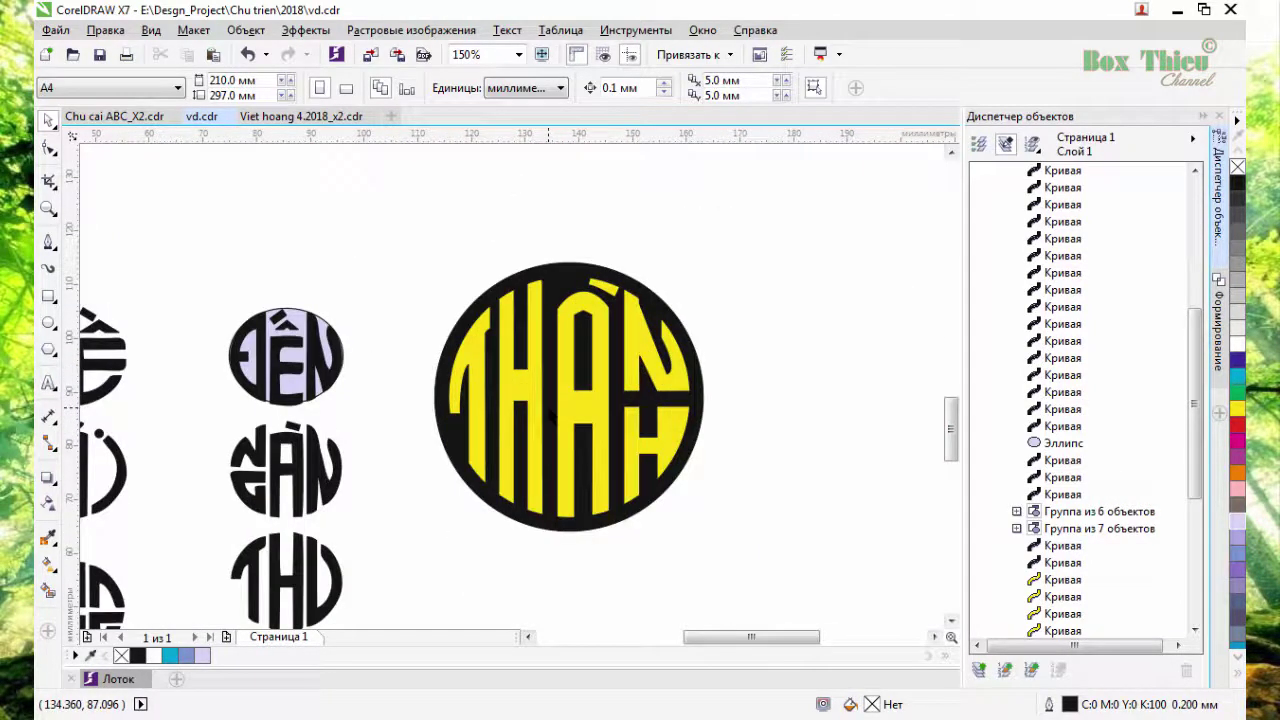
scroll(551, 418, down, 2)
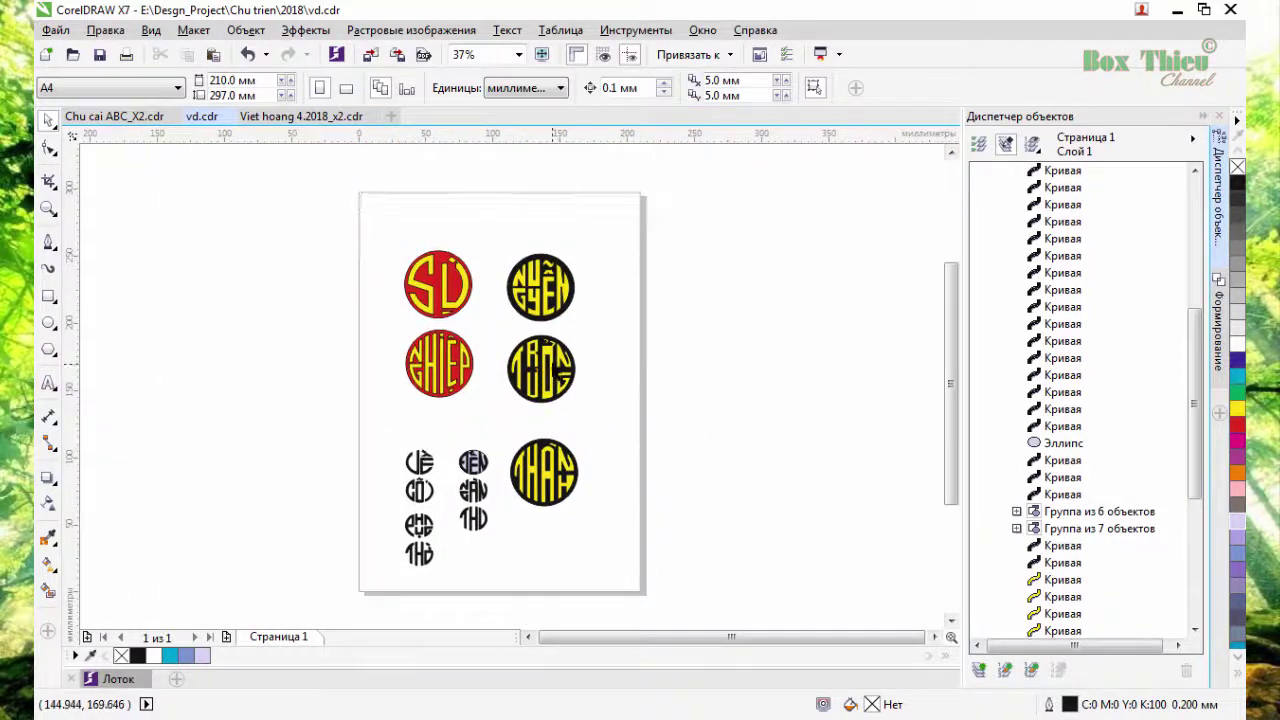
Review the stacked letters and accent placement in the TRƯỞNG seal, the seal above it and the red NGHIỆP seal
scroll(553, 368, up, 2)
scroll(537, 400, down, 1)
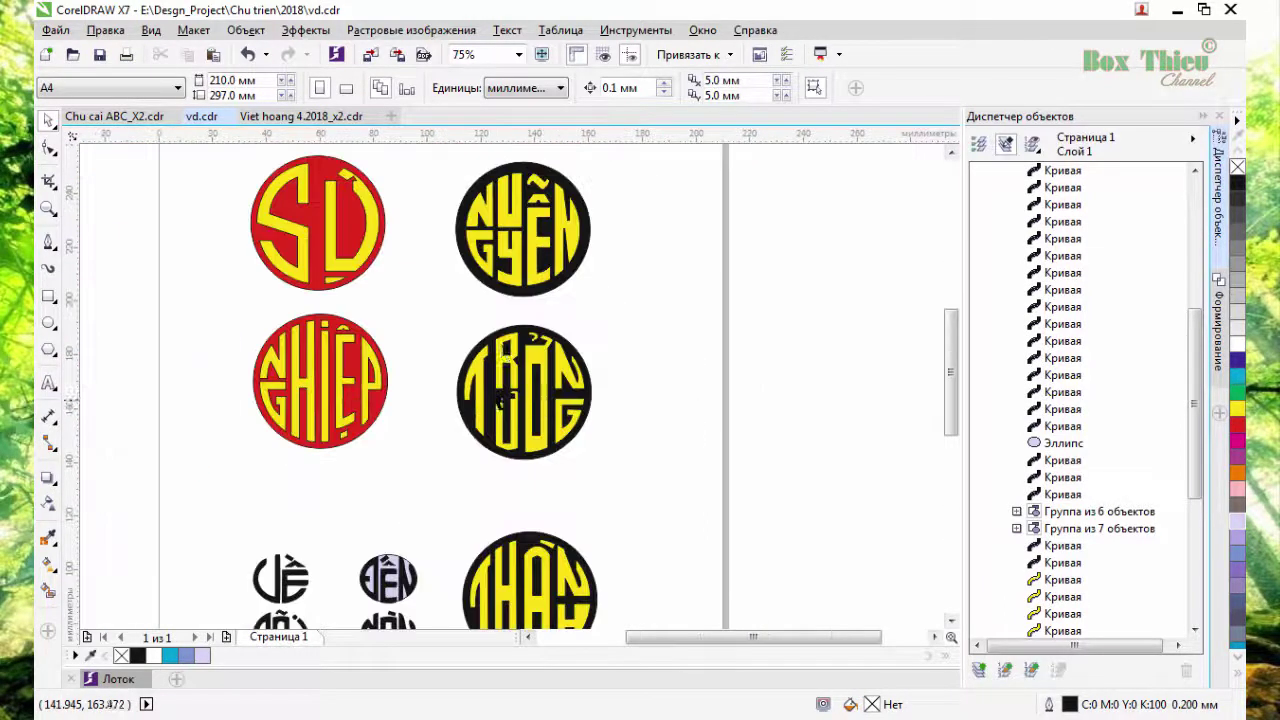
scroll(520, 313, down, 1)
scroll(519, 315, up, 2)
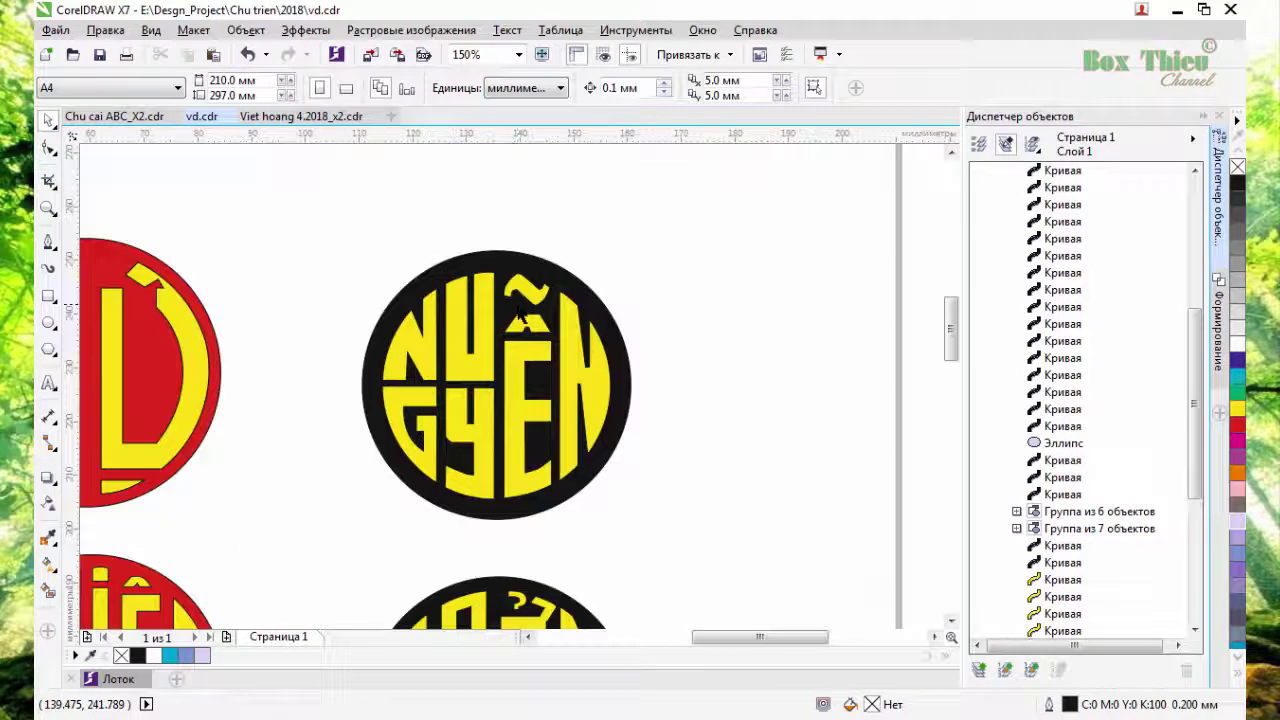
scroll(519, 315, up, 2)
scroll(523, 294, down, 3)
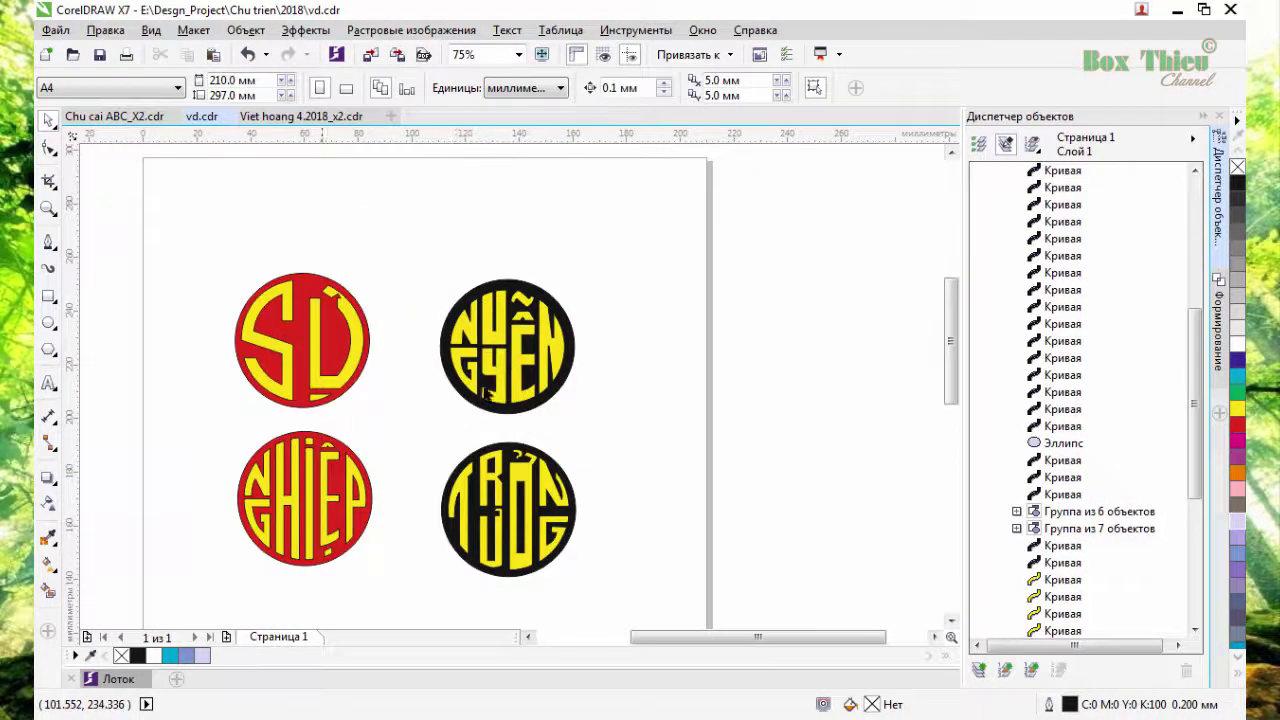
drag(363, 477, 409, 309)
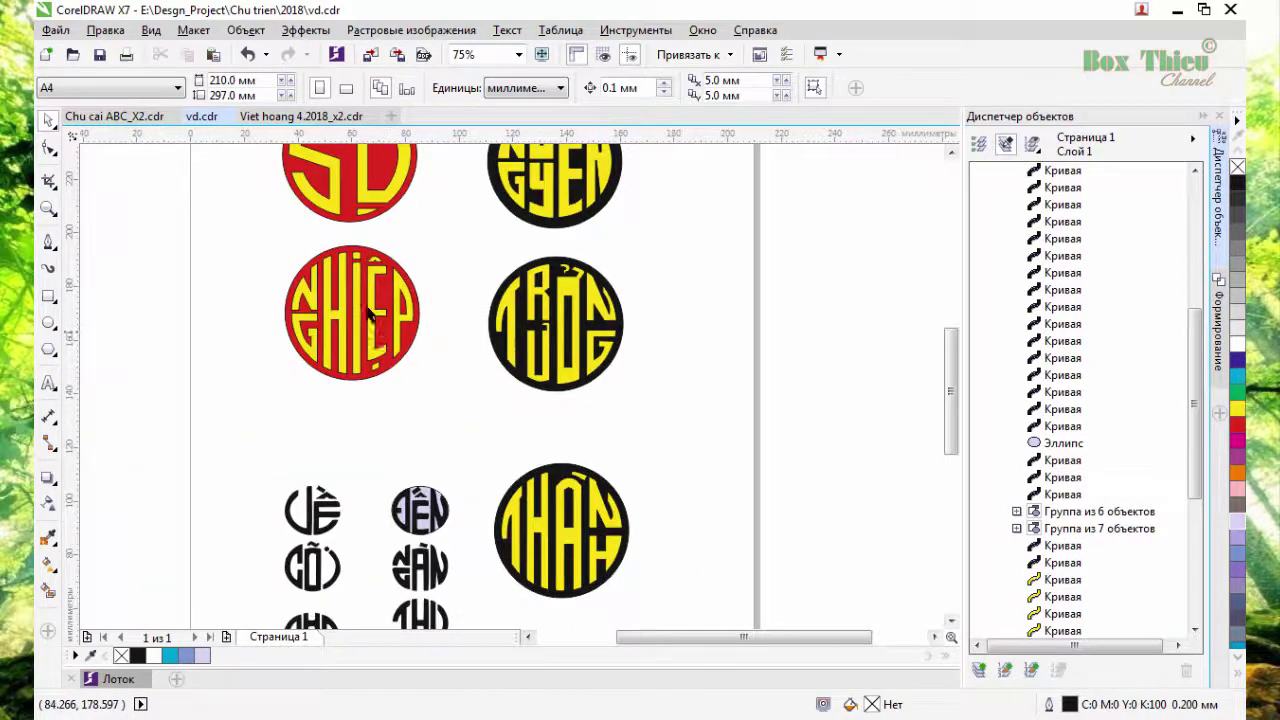
scroll(372, 340, up, 3)
scroll(370, 280, down, 4)
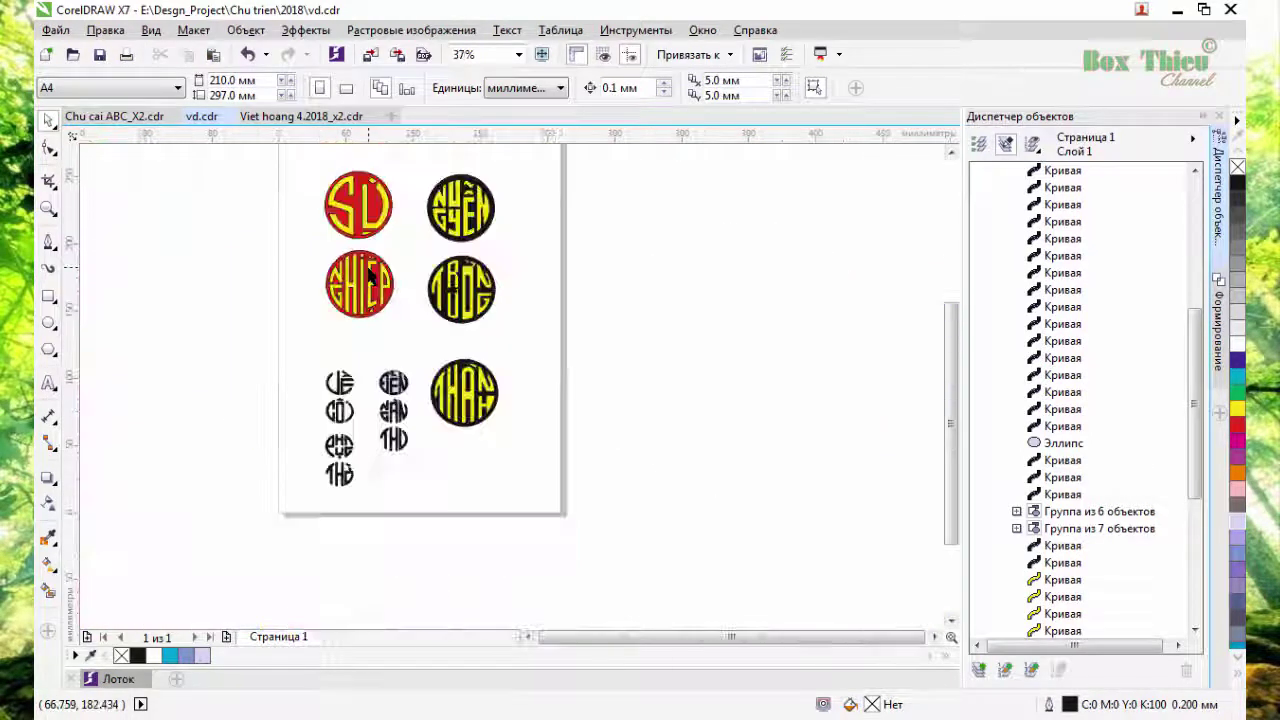
drag(400, 280, 424, 339)
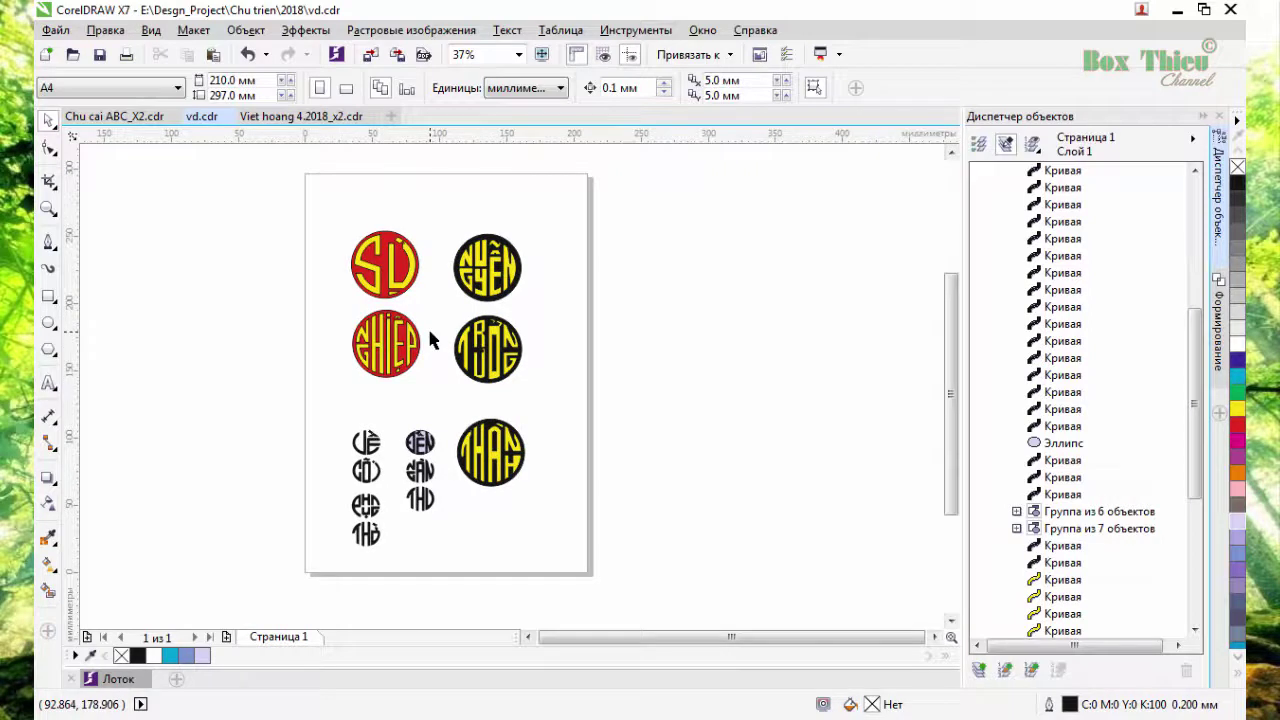